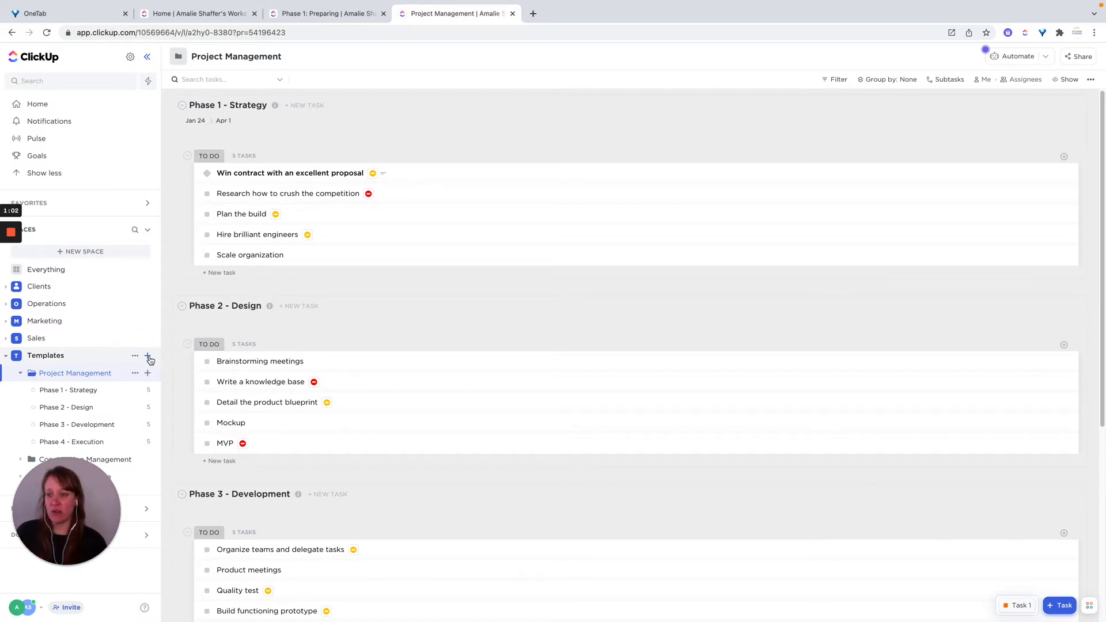
Start a new folder in the Templates space from the community Project Management folder template.
{"action": "left_click", "coordinate": [149, 359]}
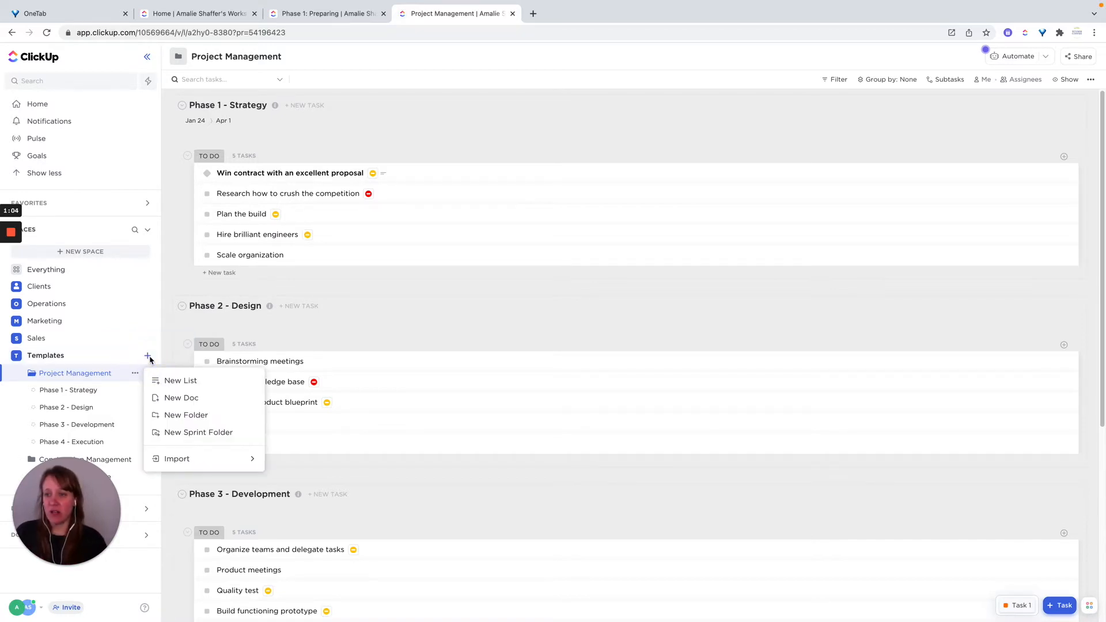
{"action": "left_click", "coordinate": [188, 417]}
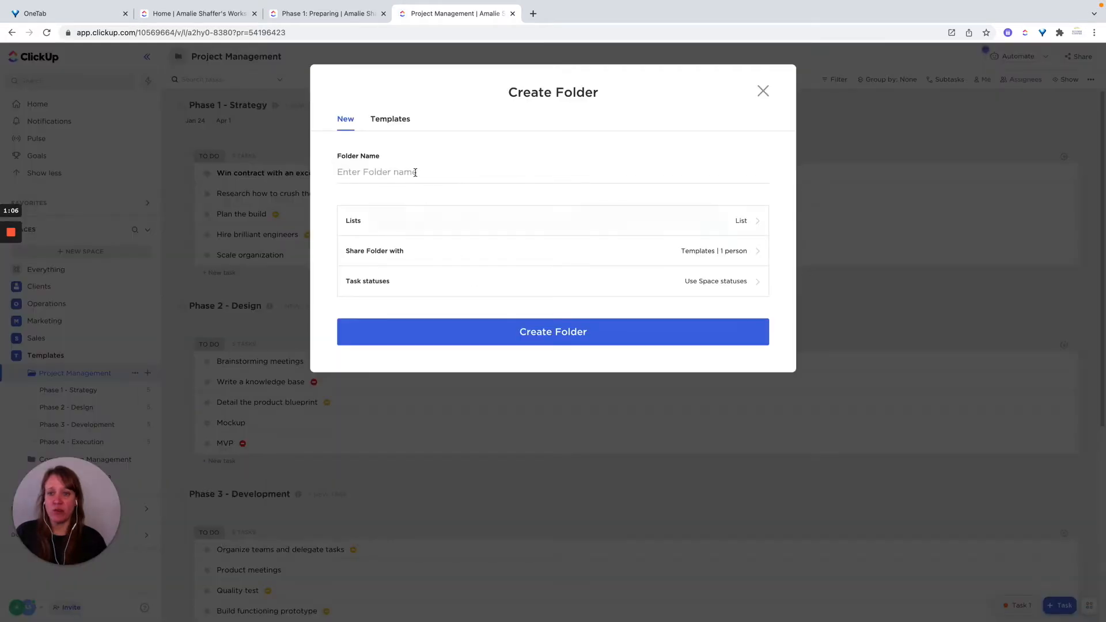
{"action": "left_click", "coordinate": [396, 119]}
{"action": "left_click", "coordinate": [323, 154]}
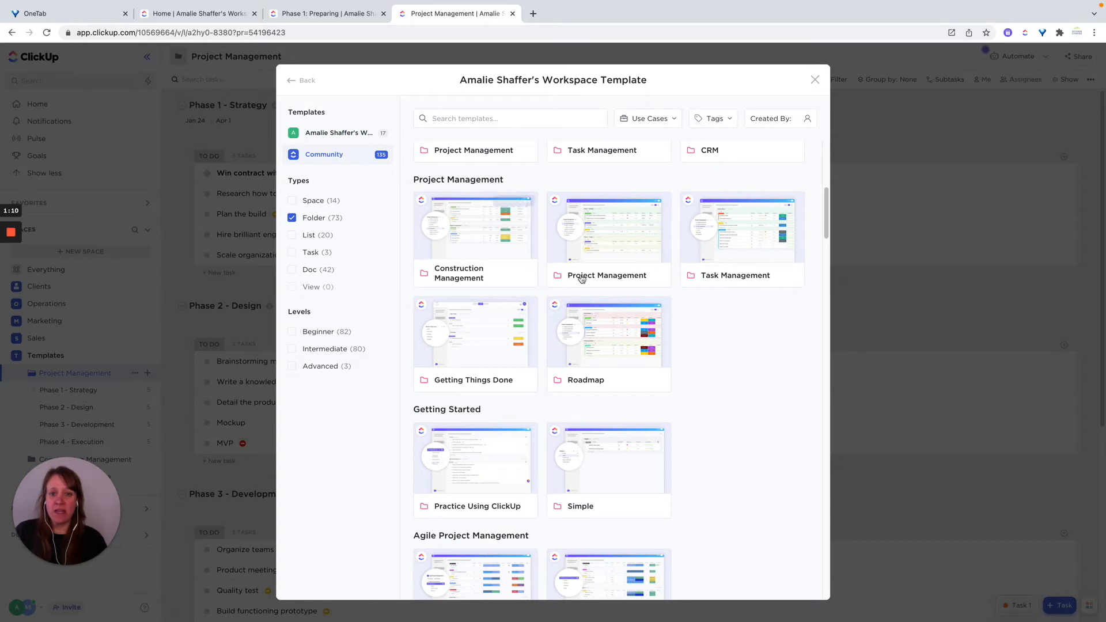
{"action": "left_click", "coordinate": [605, 248]}
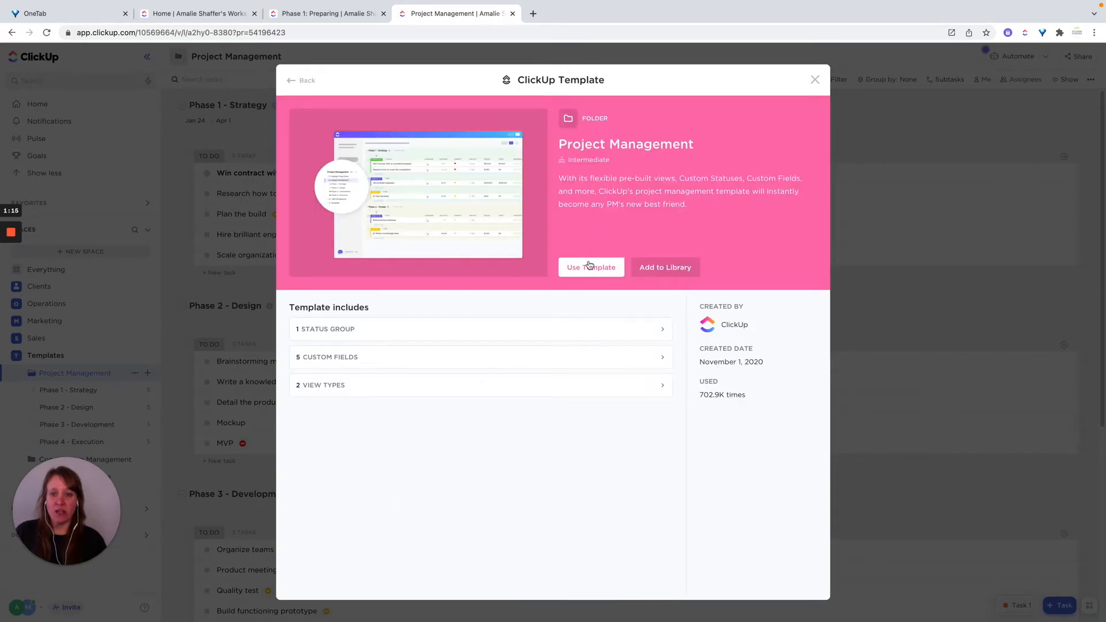
{"action": "left_click", "coordinate": [585, 269]}
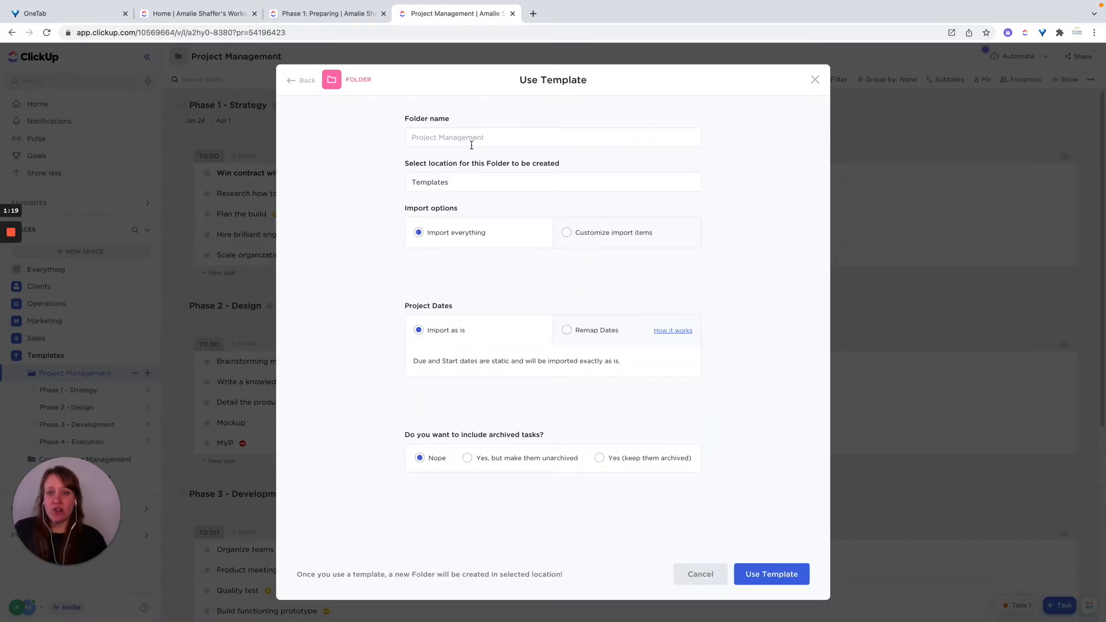
Name the folder PM Template 2, check the customizable import items, and keep the option to import everything.
{"action": "left_click", "coordinate": [505, 136]}
{"action": "type", "text": "PM Template 2"}
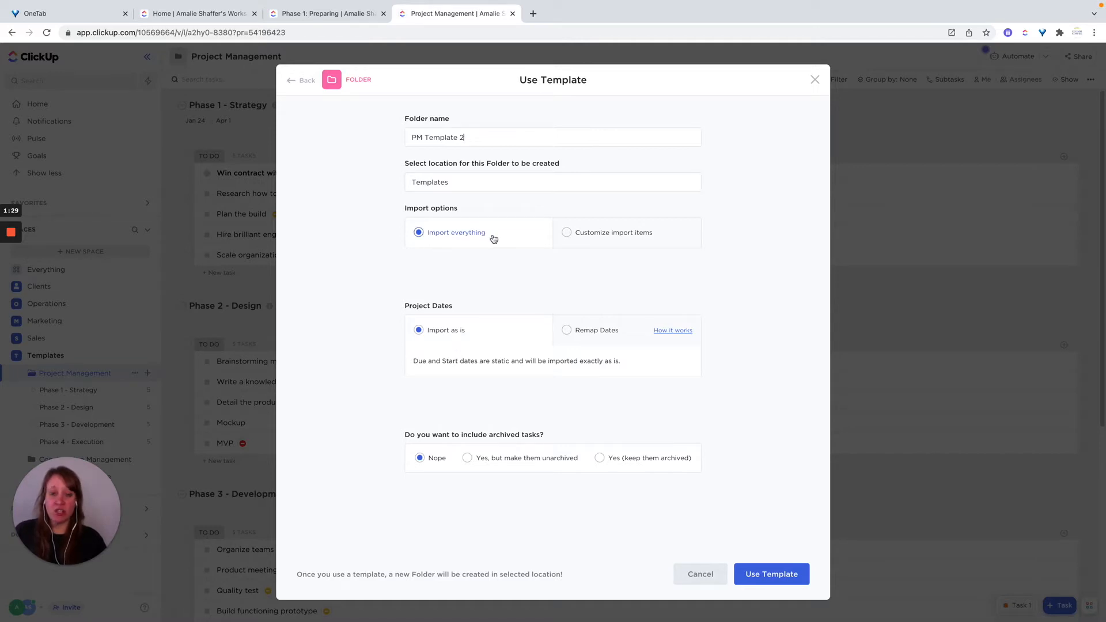
{"action": "left_click", "coordinate": [610, 238]}
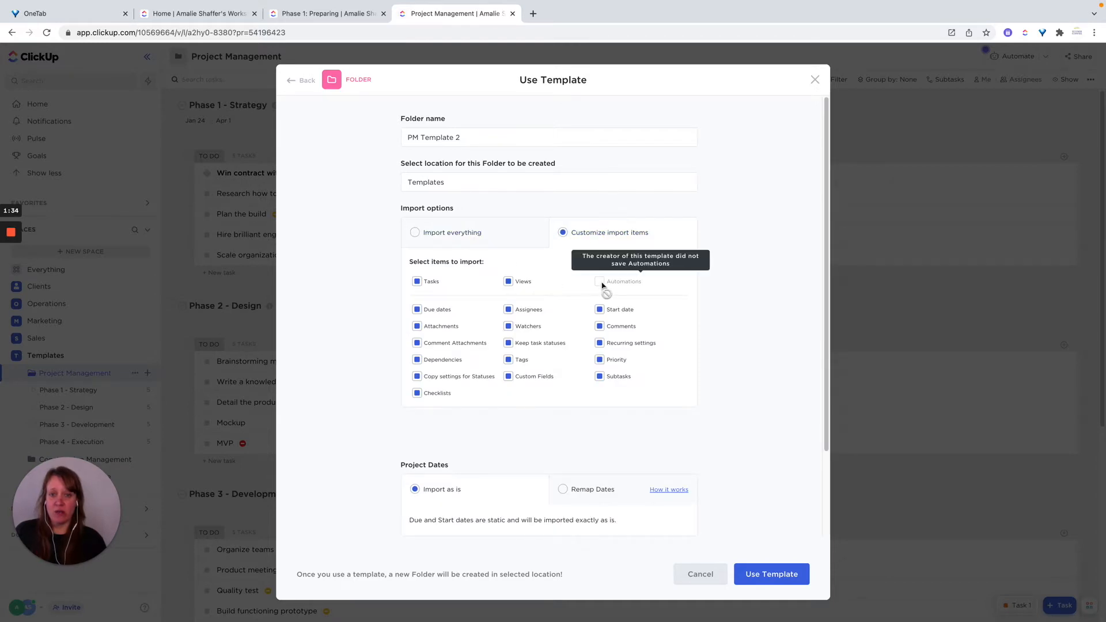
{"action": "left_click", "coordinate": [415, 232]}
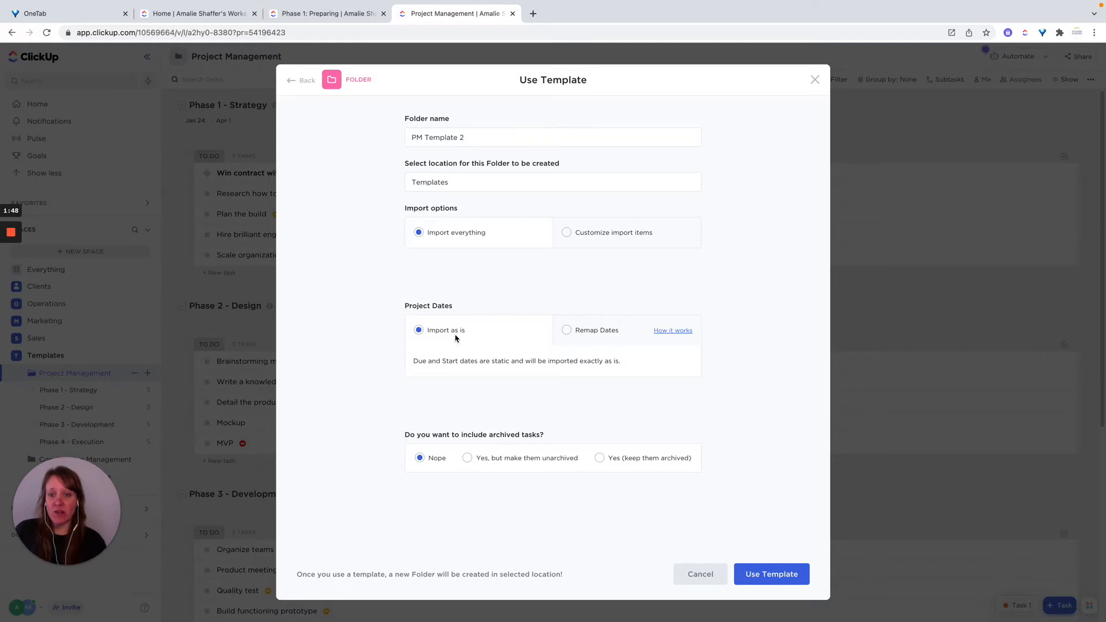
Remap the project dates from a start date of tomorrow, January 24, and skip weekends.
{"action": "left_click", "coordinate": [566, 330]}
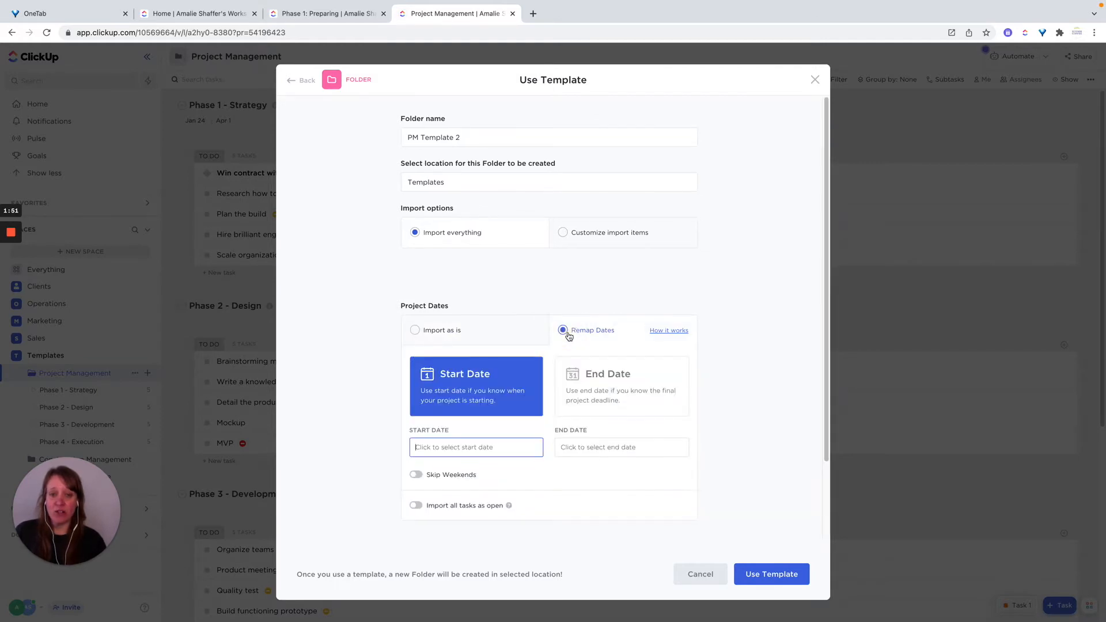
{"action": "left_click", "coordinate": [450, 452]}
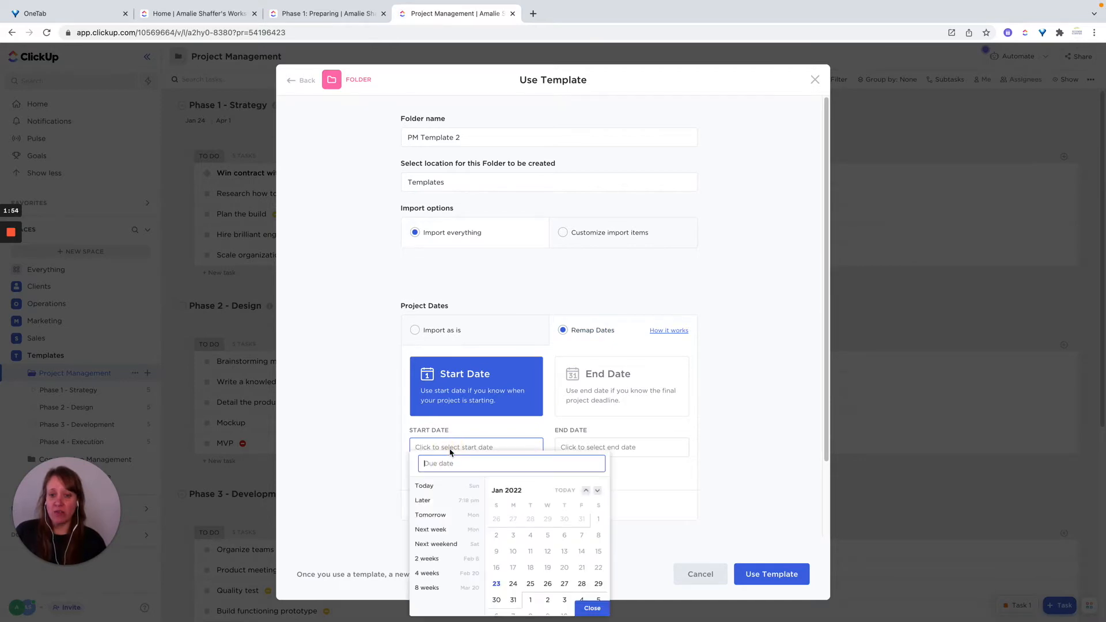
{"action": "left_click", "coordinate": [512, 584]}
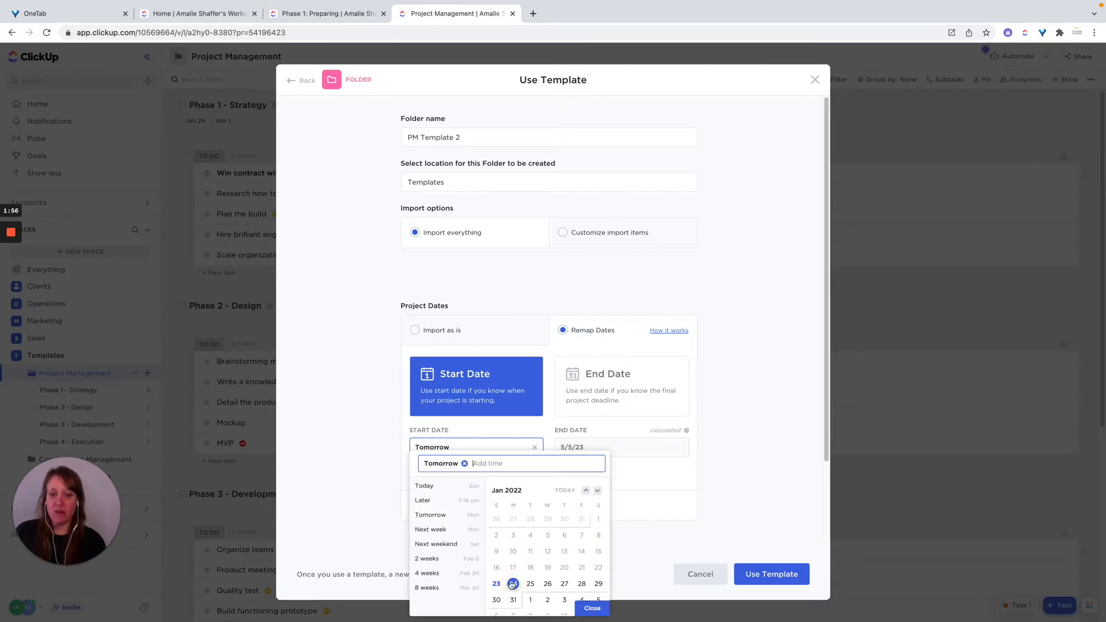
{"action": "left_click", "coordinate": [381, 462]}
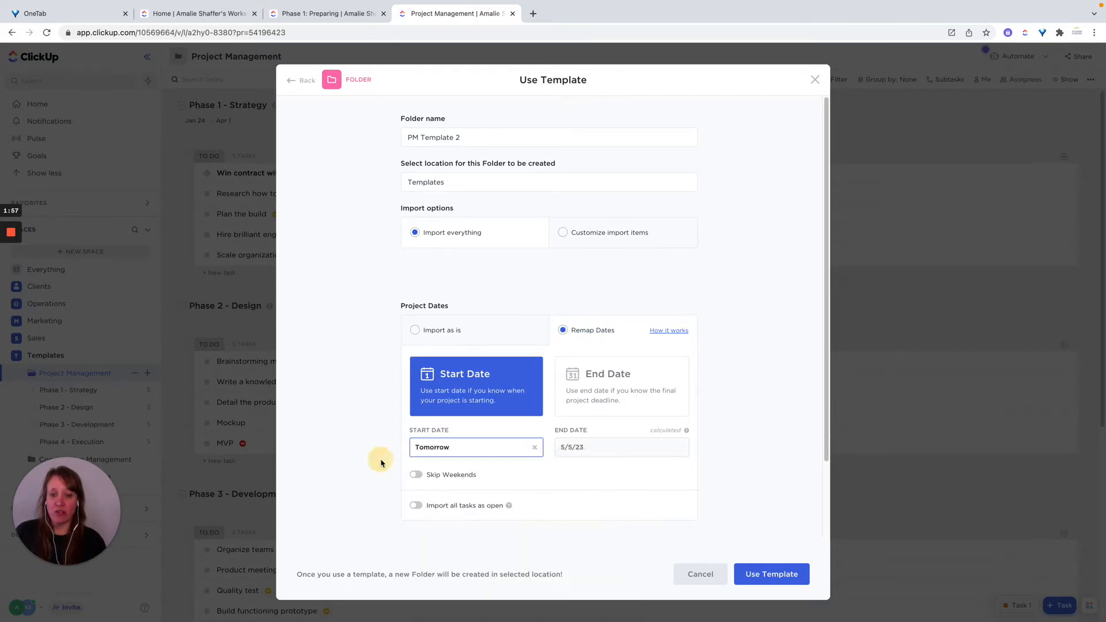
{"action": "left_click", "coordinate": [416, 476]}
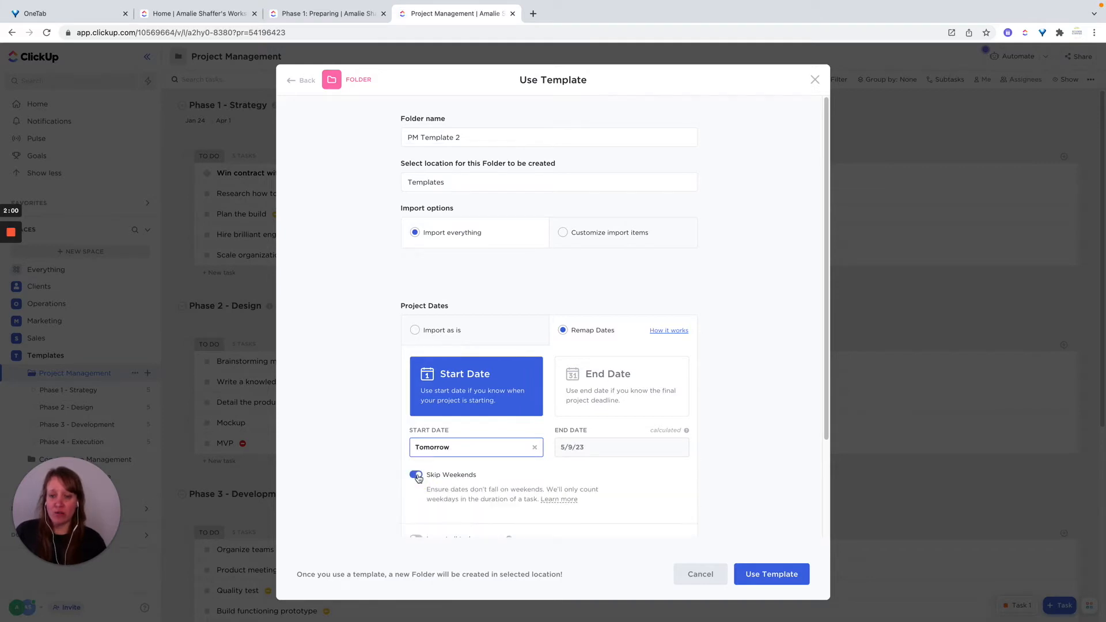
Set all tasks to import as open and create the folder from the template.
{"action": "scroll", "coordinate": [477, 494], "scroll_direction": "down", "scroll_amount": 2}
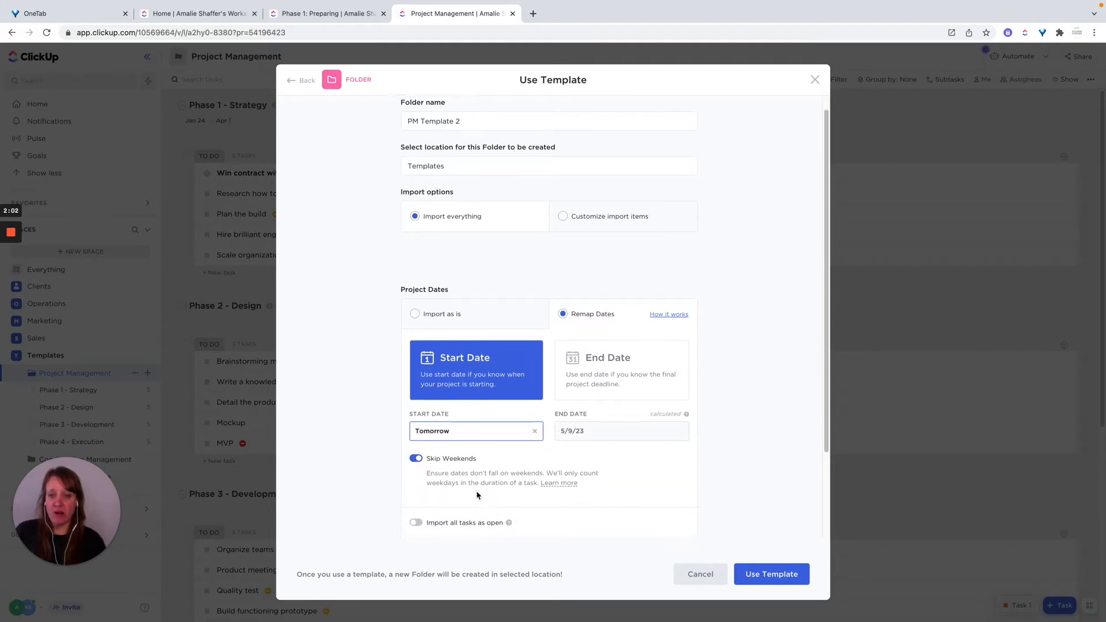
{"action": "left_click", "coordinate": [416, 476]}
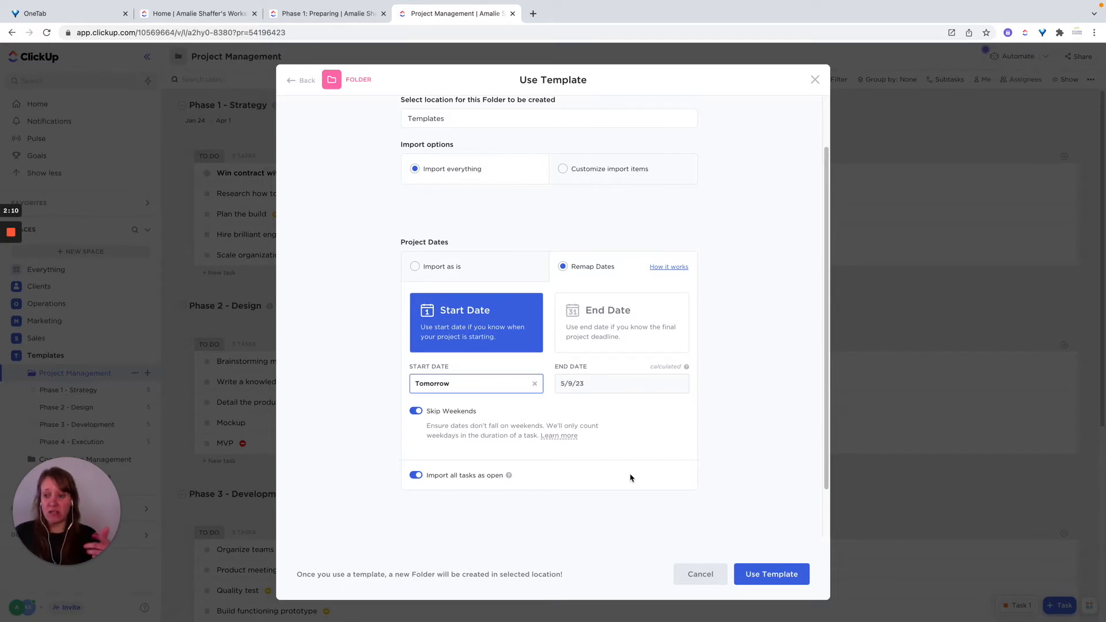
{"action": "left_click", "coordinate": [770, 575]}
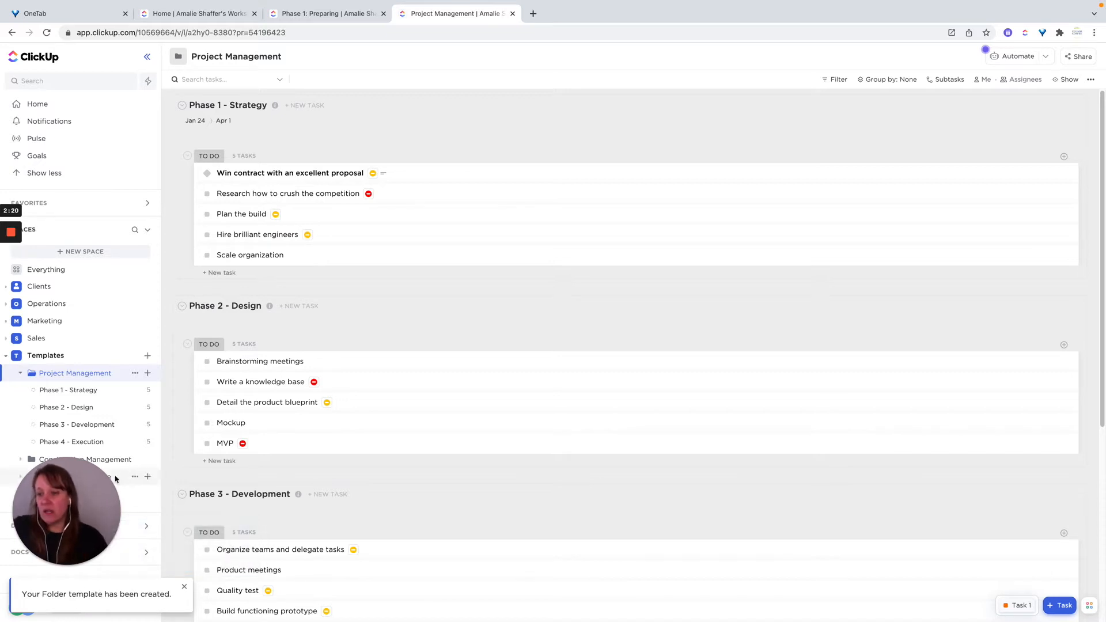
{"action": "left_click_drag", "start_coordinate": [82, 515], "coordinate": [48, 333]}
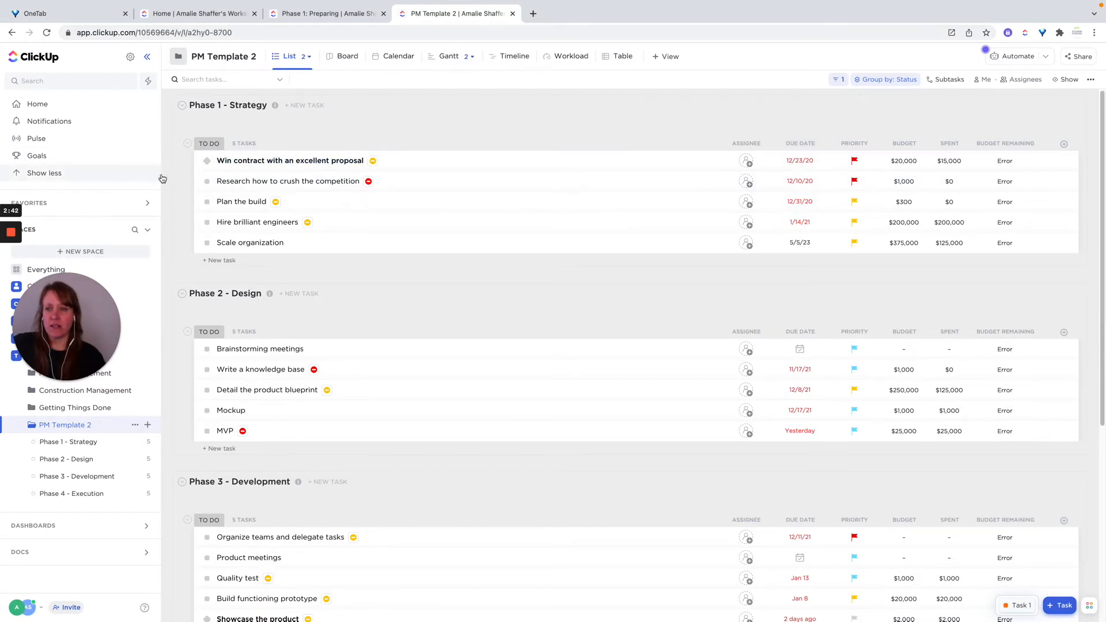
Select all tasks in Phase 1 - Strategy and Phase 2 - Design and remove their due dates.
{"action": "left_click", "coordinate": [181, 163]}
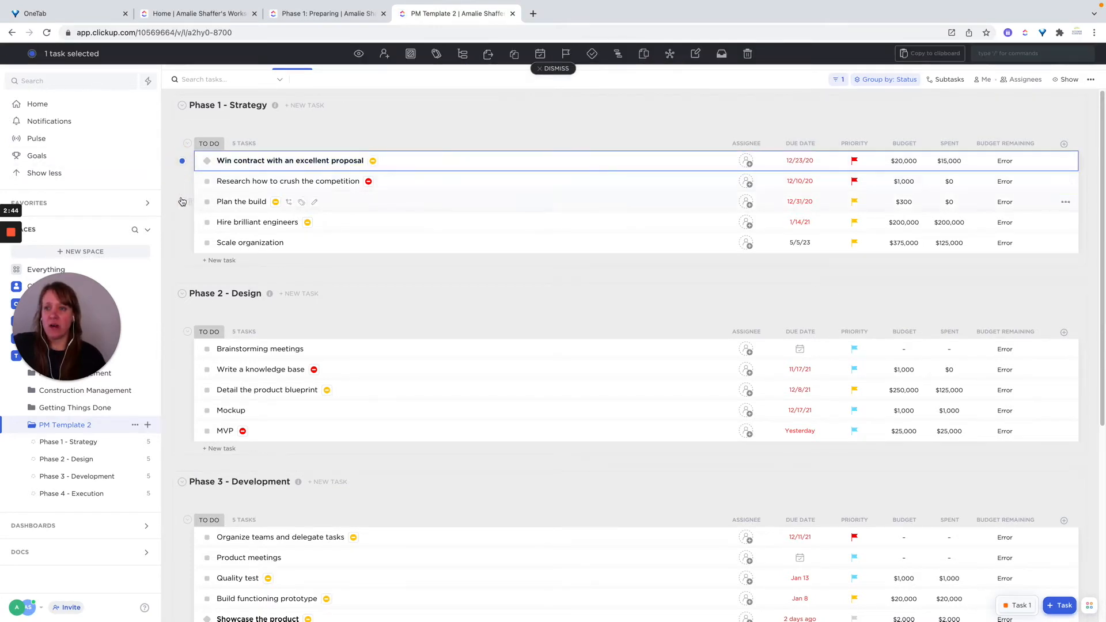
{"action": "left_click", "coordinate": [182, 182]}
{"action": "left_click", "coordinate": [182, 202]}
{"action": "left_click", "coordinate": [182, 222]}
{"action": "left_click", "coordinate": [182, 243]}
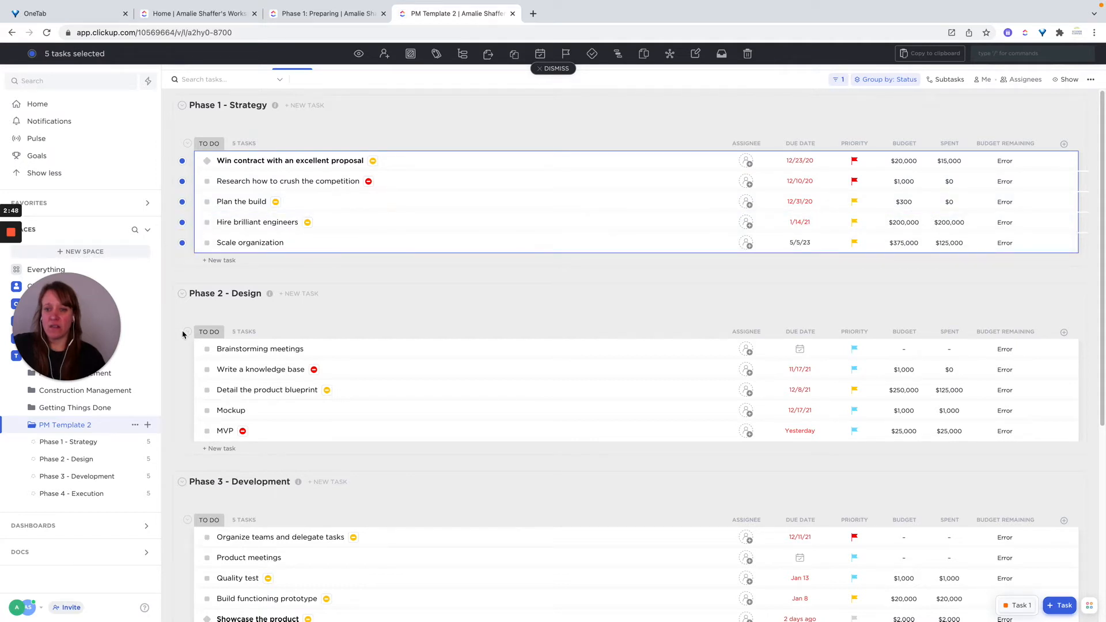
{"action": "left_click", "coordinate": [249, 332]}
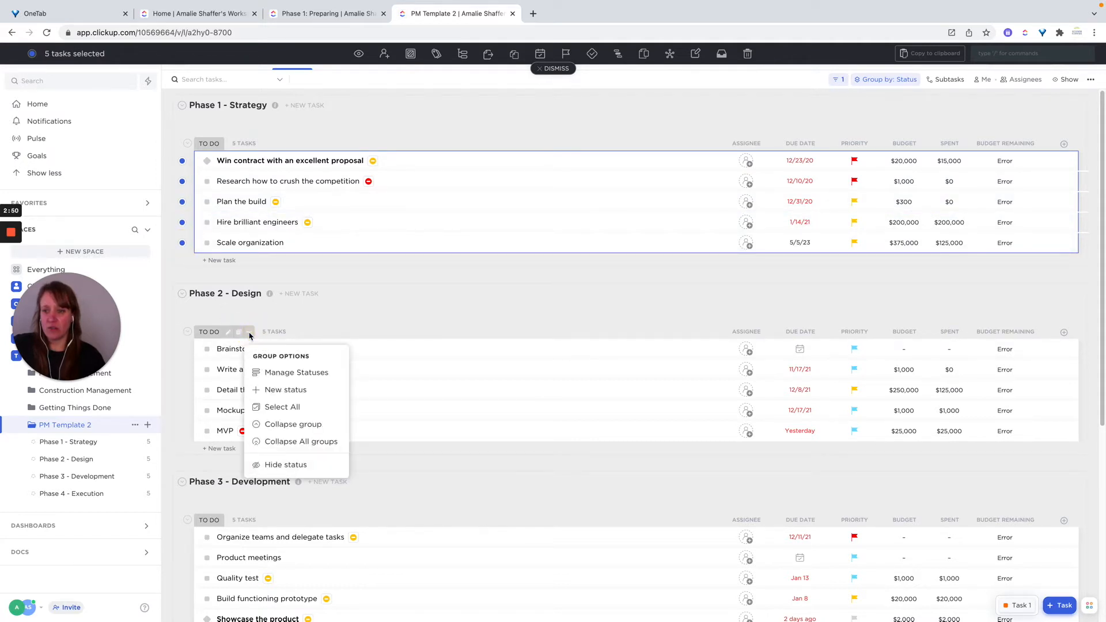
{"action": "left_click", "coordinate": [277, 407]}
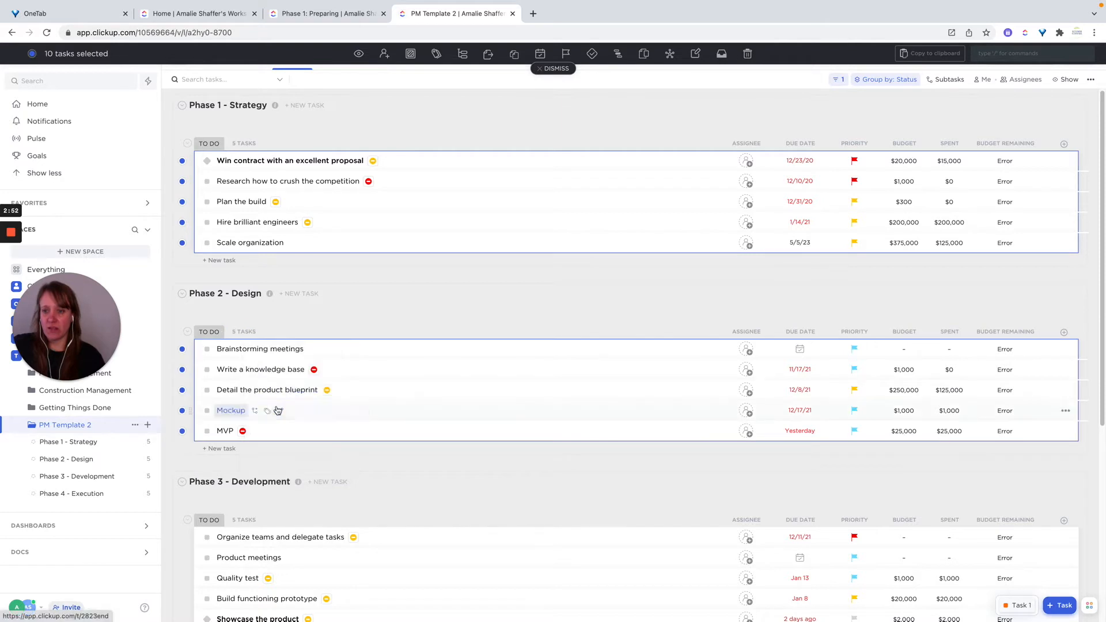
{"action": "left_click", "coordinate": [541, 56]}
{"action": "left_click", "coordinate": [564, 220]}
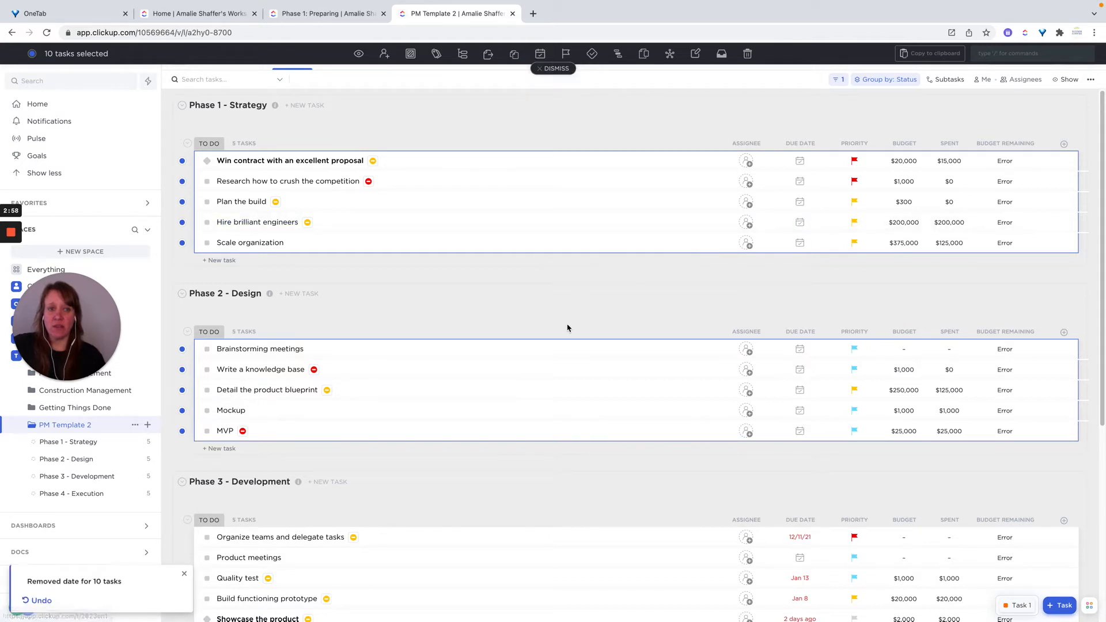
Add all Phase 3 - Development tasks to the selection, remove their due dates, and dismiss the selection.
{"action": "scroll", "coordinate": [567, 328], "scroll_direction": "down", "scroll_amount": 2}
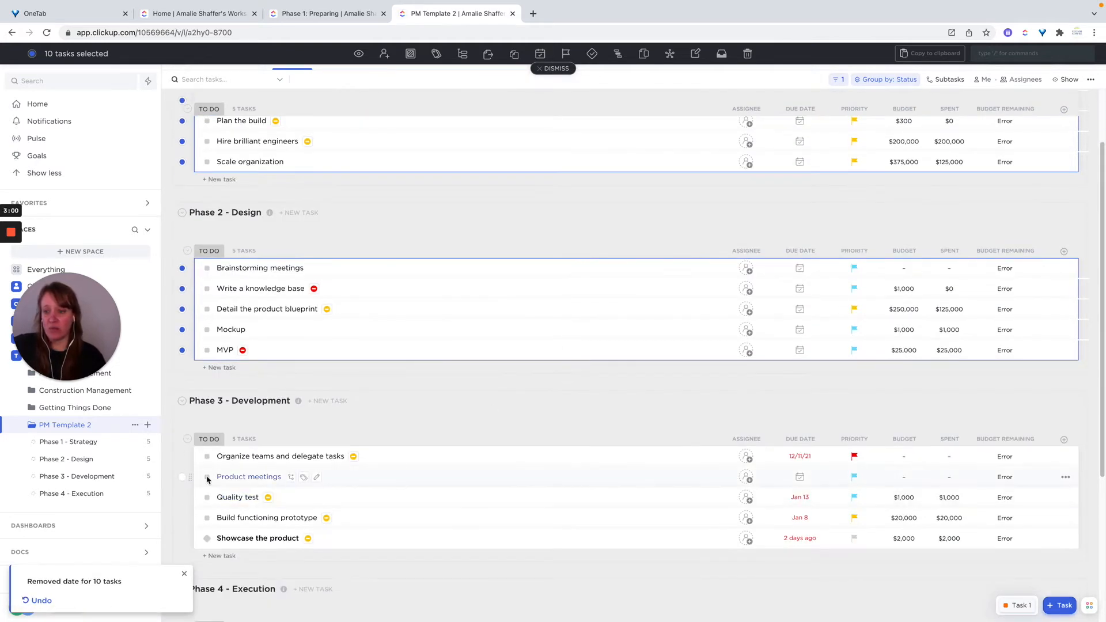
{"action": "scroll", "coordinate": [316, 405], "scroll_direction": "down", "scroll_amount": 1}
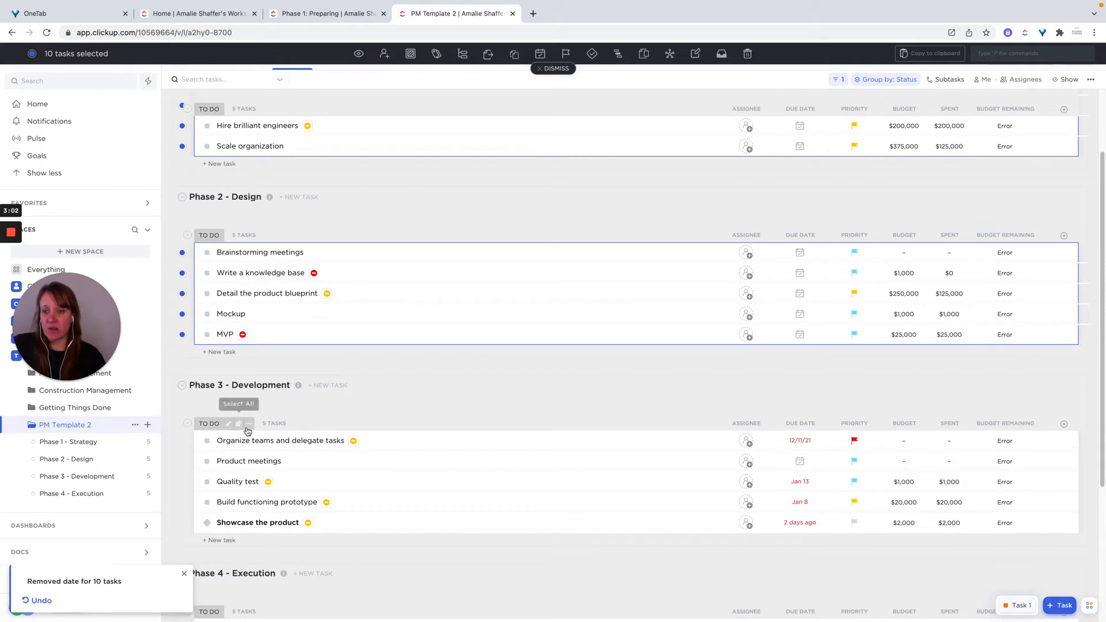
{"action": "left_click", "coordinate": [249, 423]}
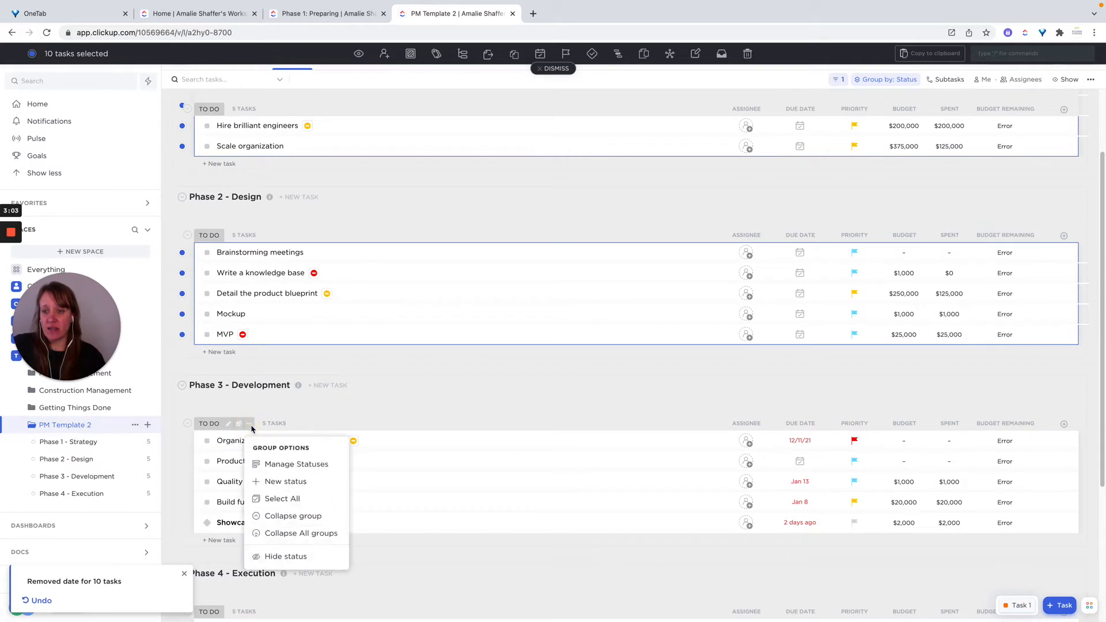
{"action": "left_click", "coordinate": [281, 500]}
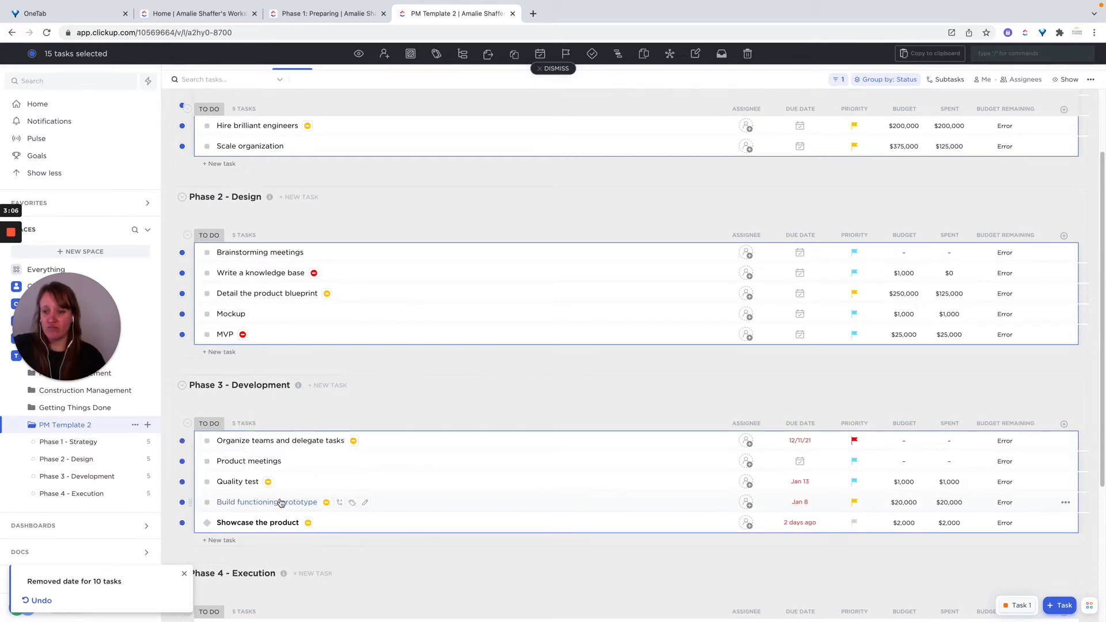
{"action": "left_click", "coordinate": [540, 53]}
{"action": "left_click", "coordinate": [551, 221]}
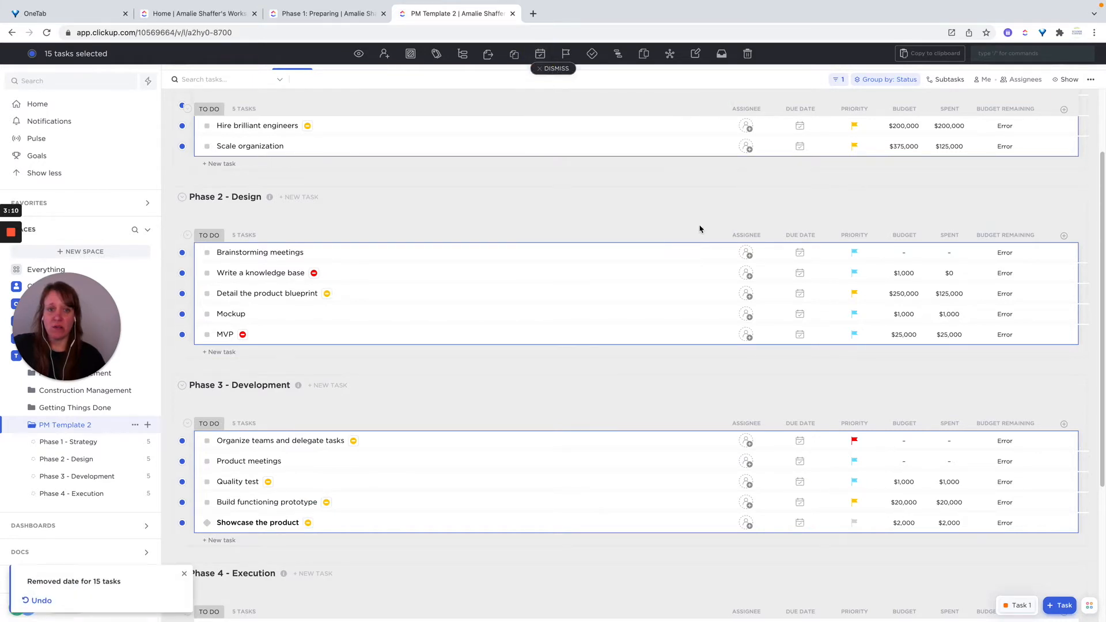
{"action": "scroll", "coordinate": [606, 290], "scroll_direction": "up", "scroll_amount": 3}
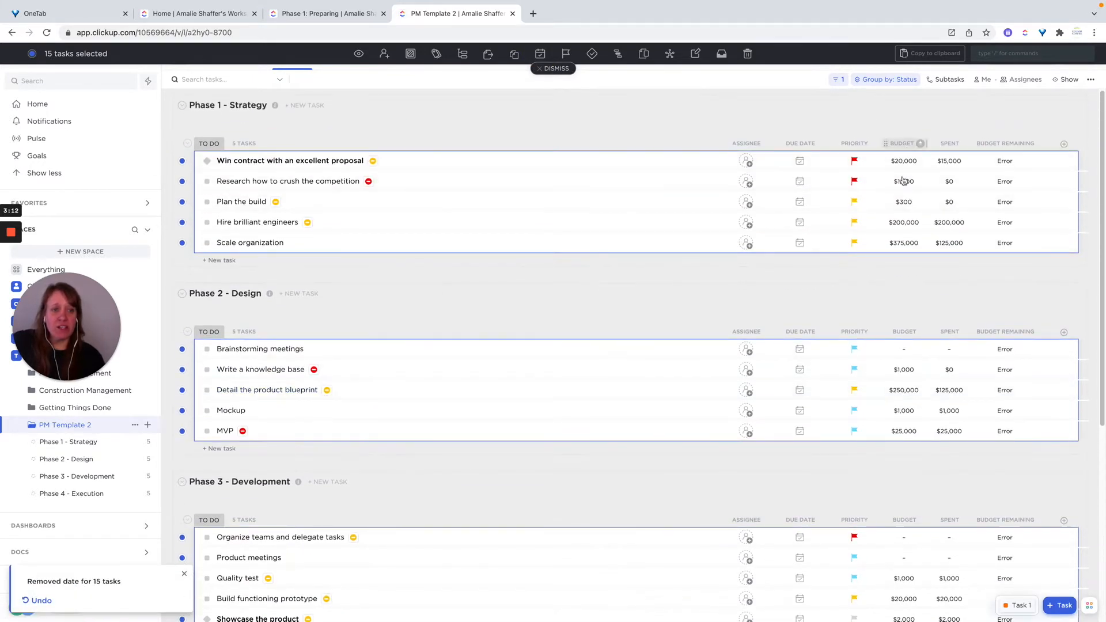
{"action": "left_click", "coordinate": [547, 69]}
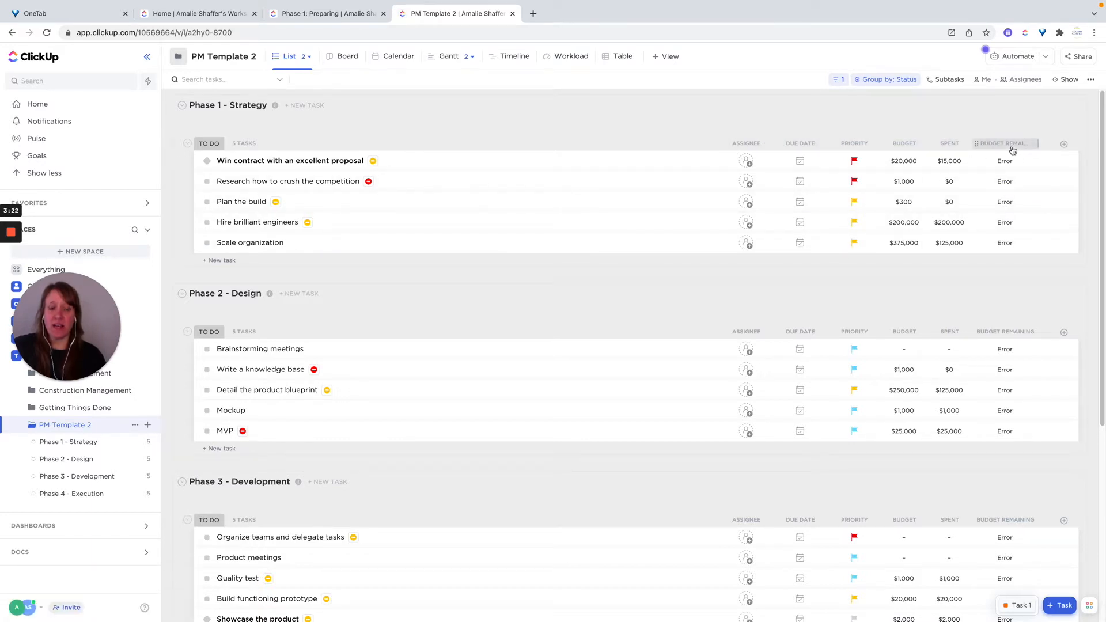
Show the Start date column in the task list and place it between Assignee and Due date.
{"action": "left_click", "coordinate": [1064, 145]}
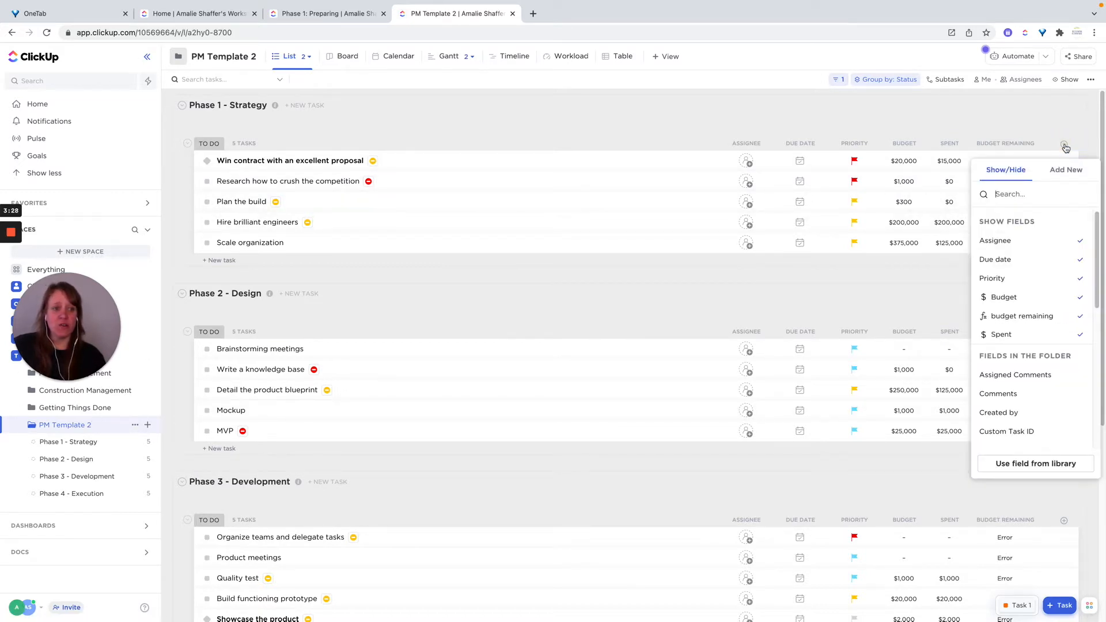
{"action": "scroll", "coordinate": [1028, 314], "scroll_direction": "down", "scroll_amount": 5}
{"action": "scroll", "coordinate": [1025, 316], "scroll_direction": "down", "scroll_amount": 3}
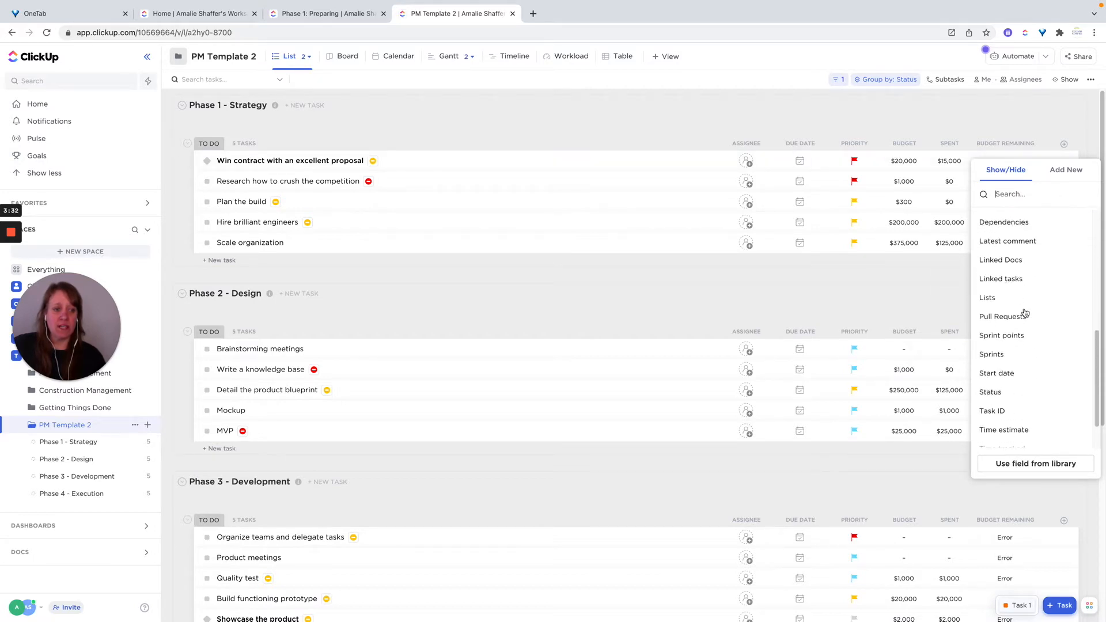
{"action": "left_click", "coordinate": [1014, 364]}
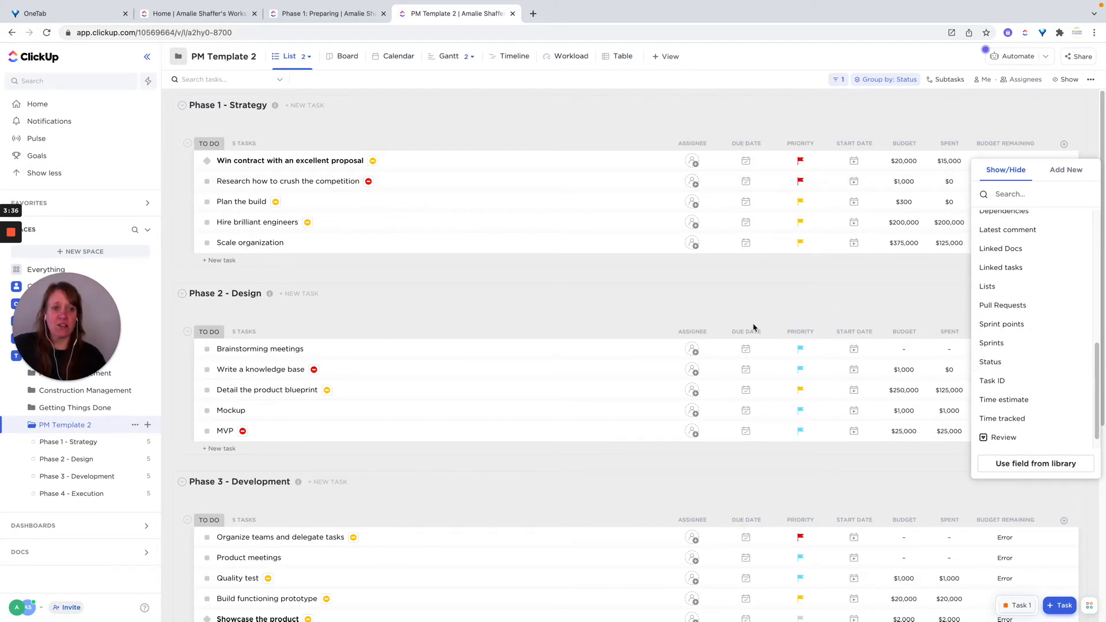
{"action": "left_click", "coordinate": [759, 305]}
{"action": "left_click_drag", "start_coordinate": [835, 145], "coordinate": [750, 146]}
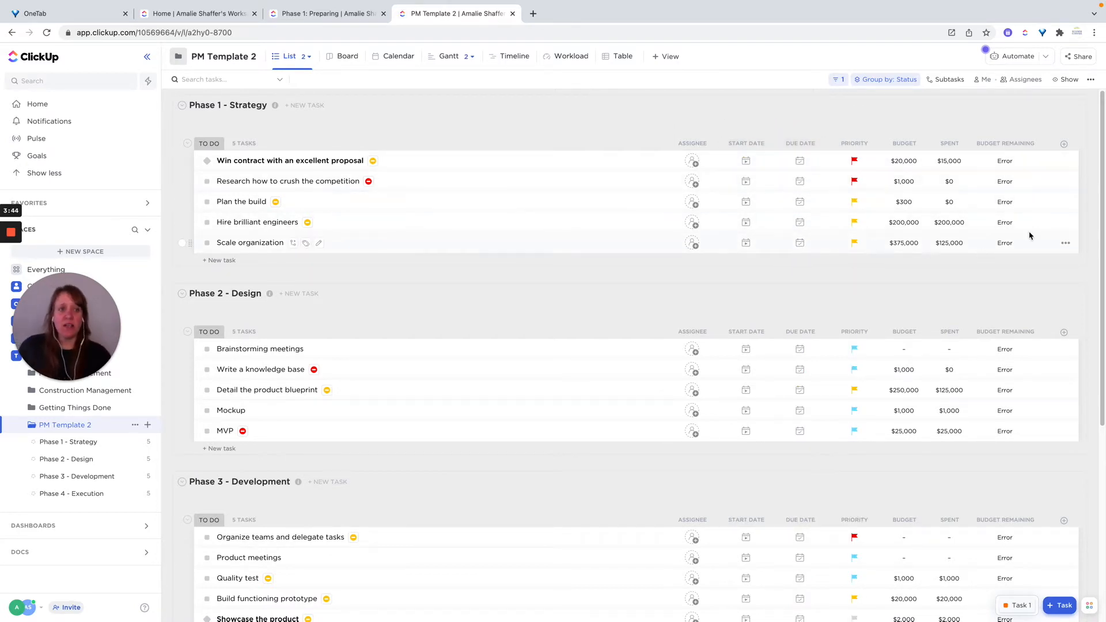
Show the Time tracked and Time estimate columns in the task list and hide the Budget remaining column.
{"action": "left_click", "coordinate": [1065, 145]}
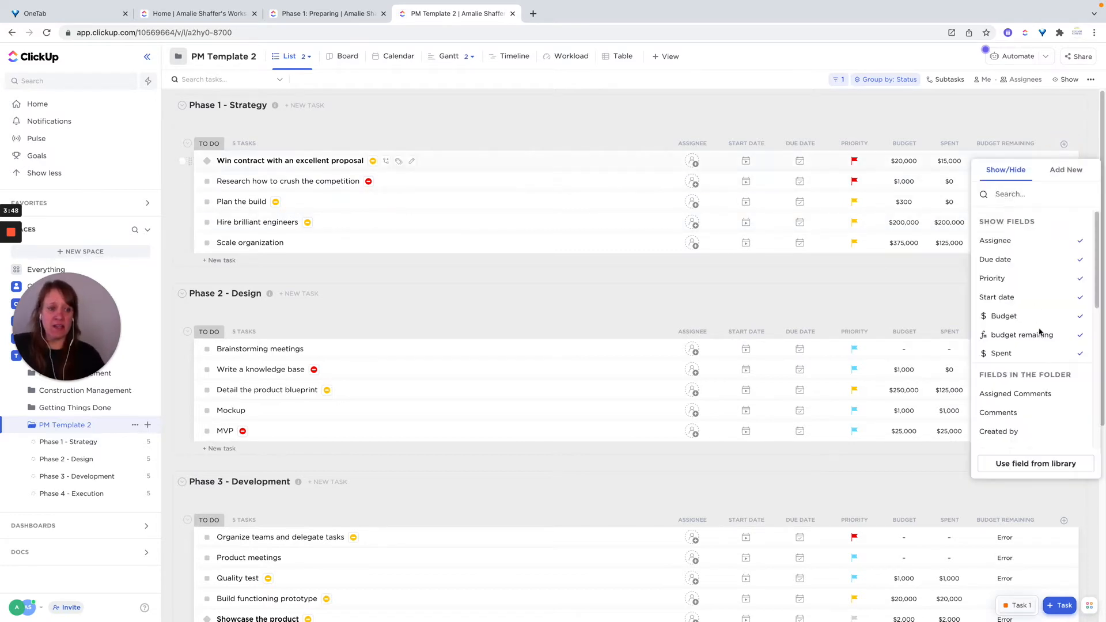
{"action": "scroll", "coordinate": [1037, 326], "scroll_direction": "down", "scroll_amount": 3}
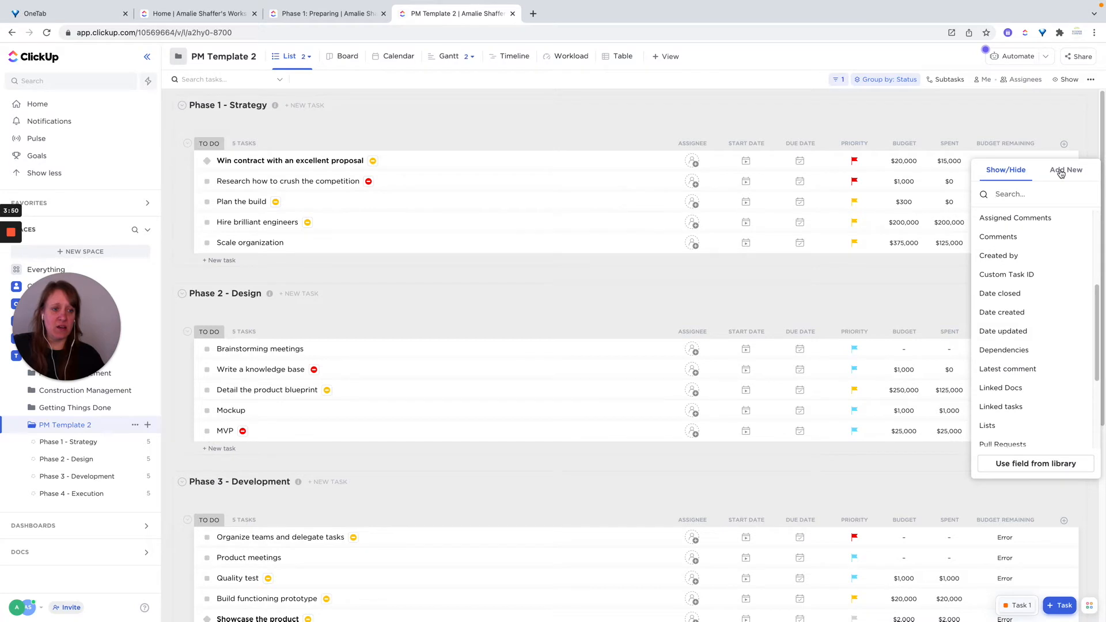
{"action": "scroll", "coordinate": [1032, 363], "scroll_direction": "down", "scroll_amount": 3}
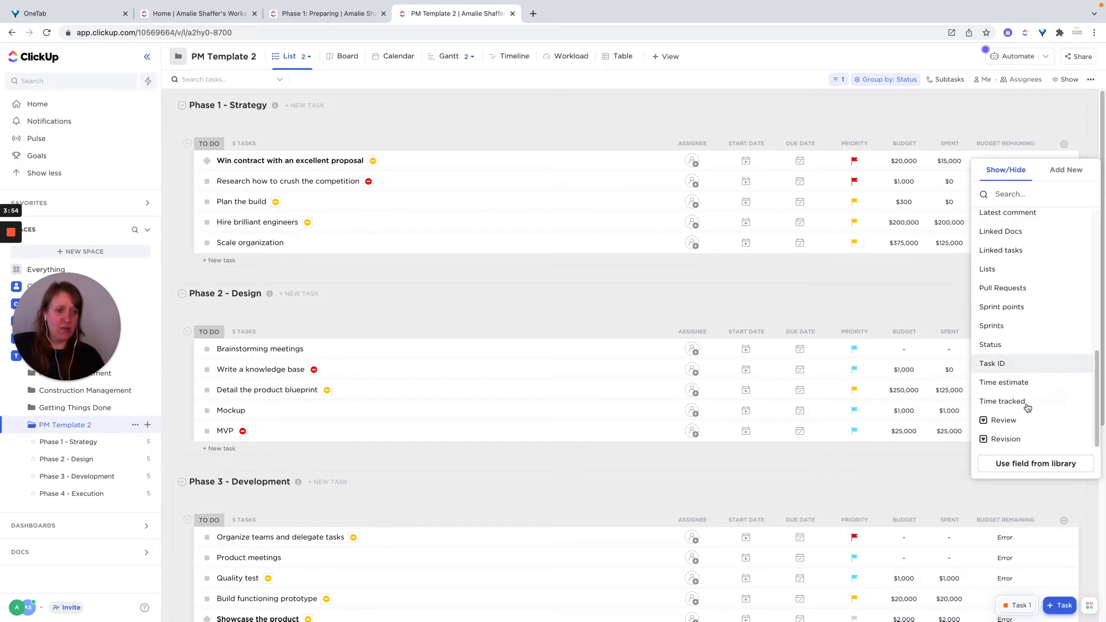
{"action": "left_click", "coordinate": [1002, 401]}
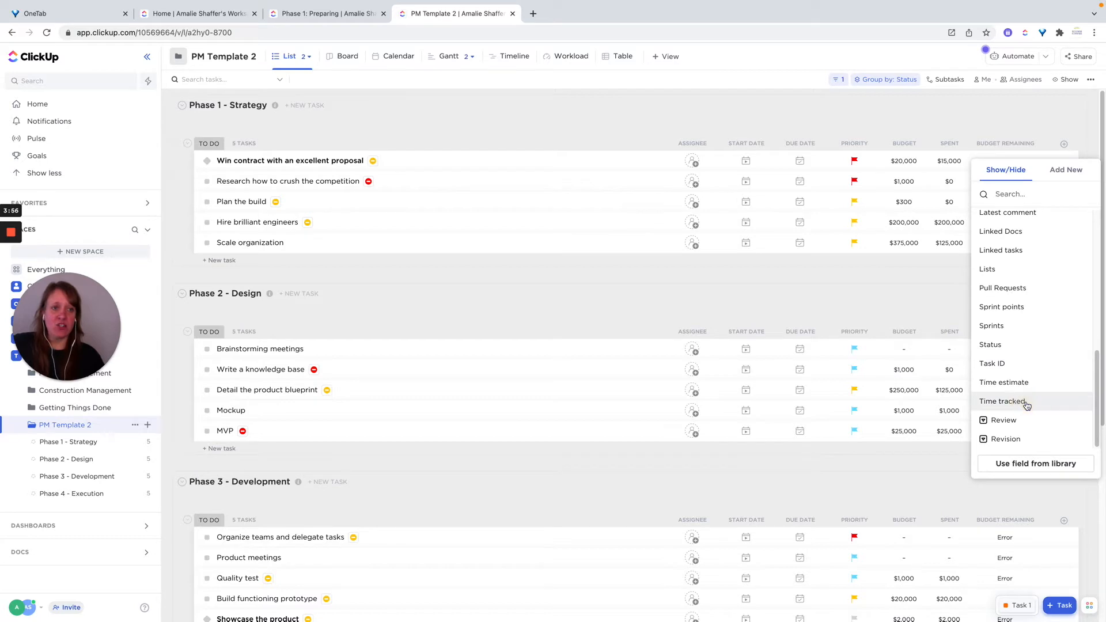
{"action": "left_click", "coordinate": [1026, 404]}
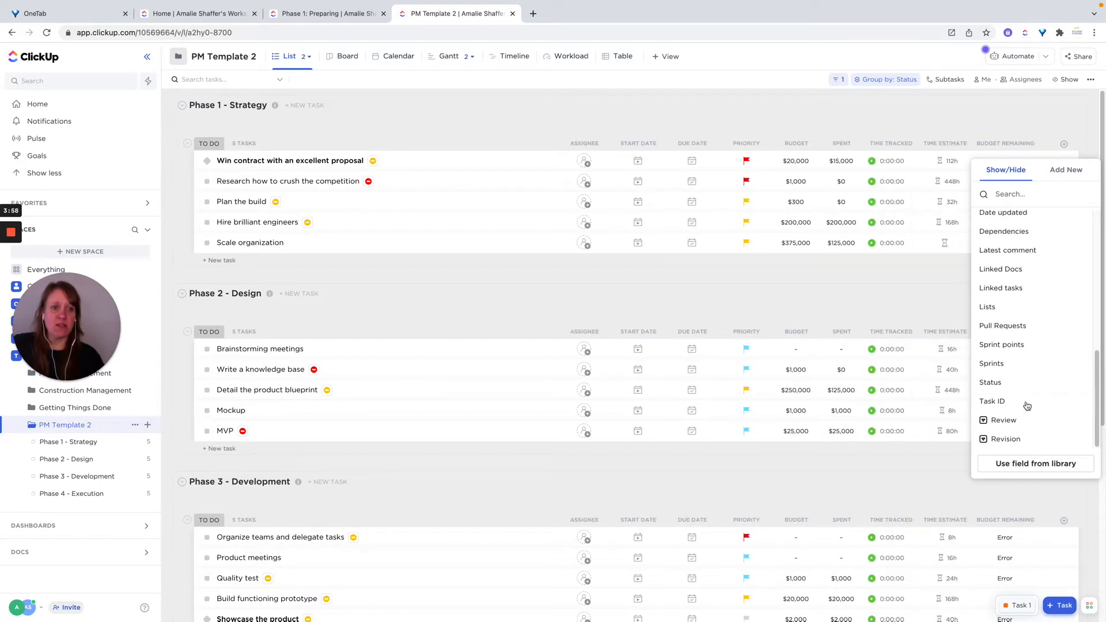
{"action": "left_click", "coordinate": [874, 297]}
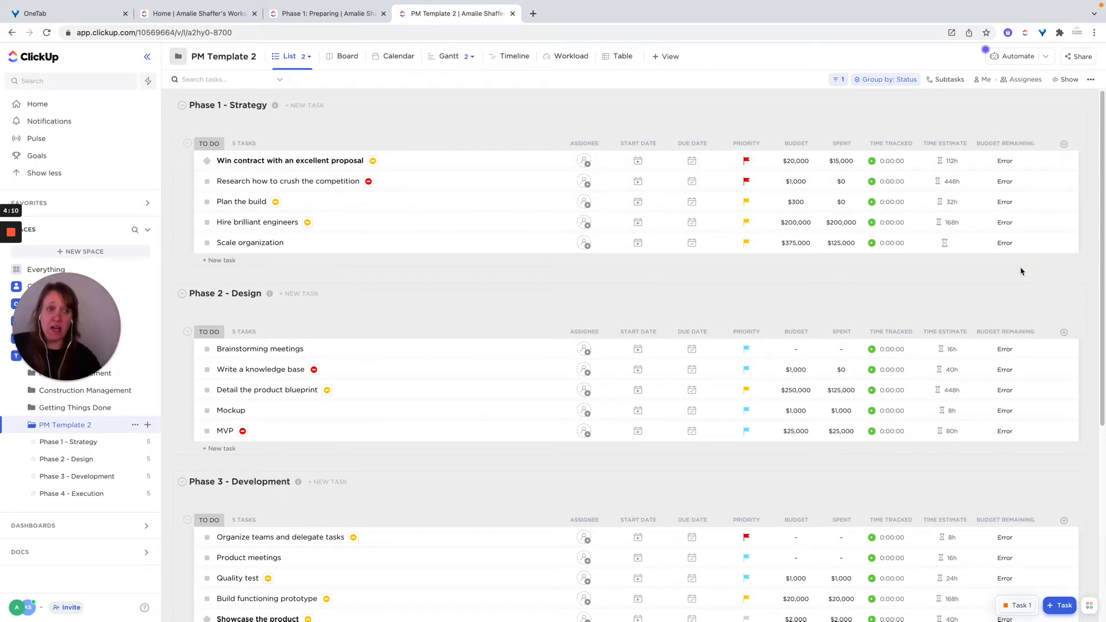
{"action": "left_click", "coordinate": [979, 142]}
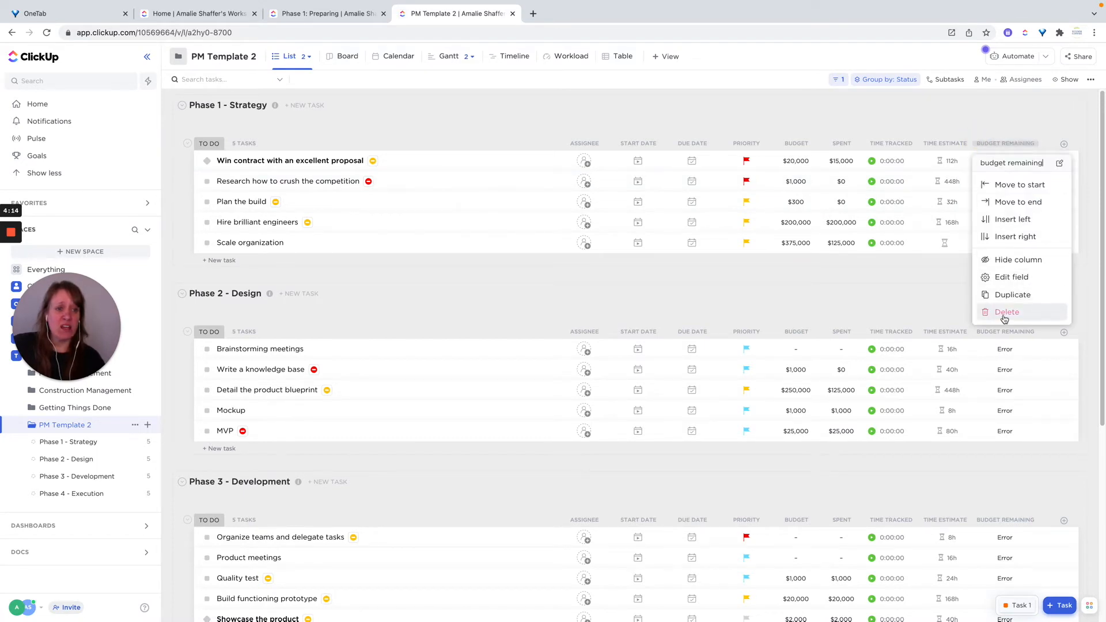
{"action": "left_click", "coordinate": [1011, 259]}
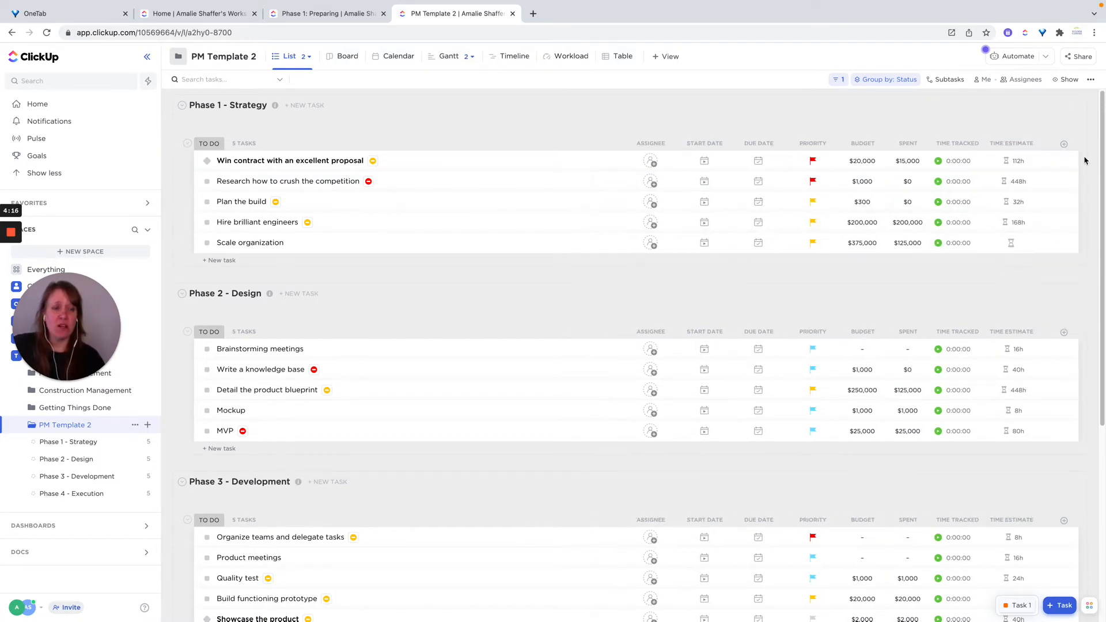
Add a new Website-type column named Asset Folder to the task list.
{"action": "left_click", "coordinate": [1064, 144]}
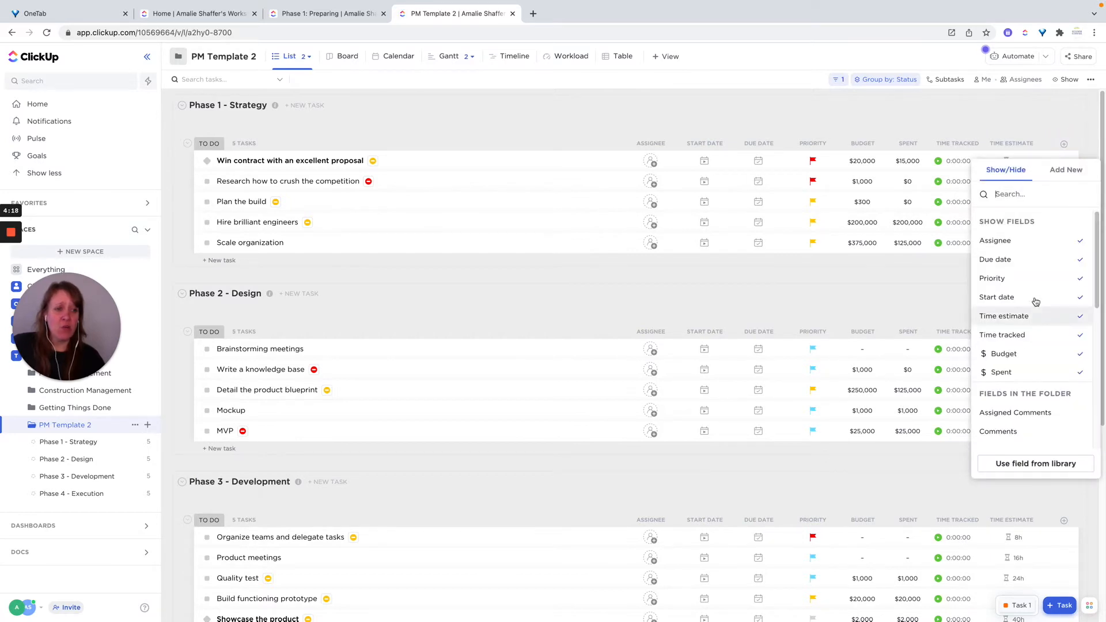
{"action": "left_click", "coordinate": [1066, 169]}
{"action": "scroll", "coordinate": [1040, 311], "scroll_direction": "down", "scroll_amount": 3}
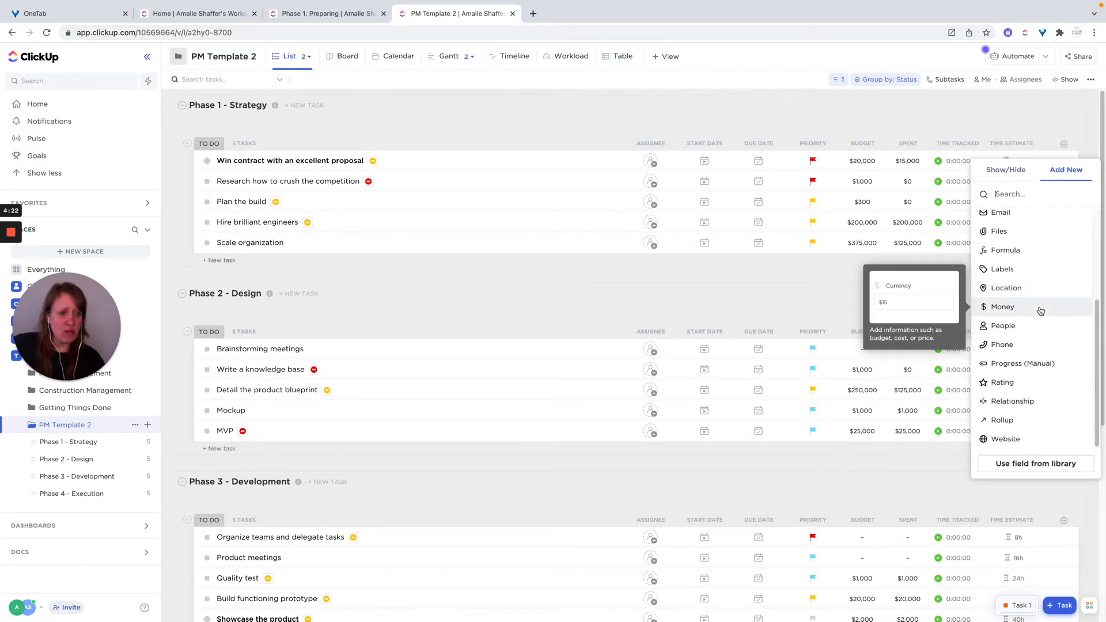
{"action": "left_click", "coordinate": [1024, 439]}
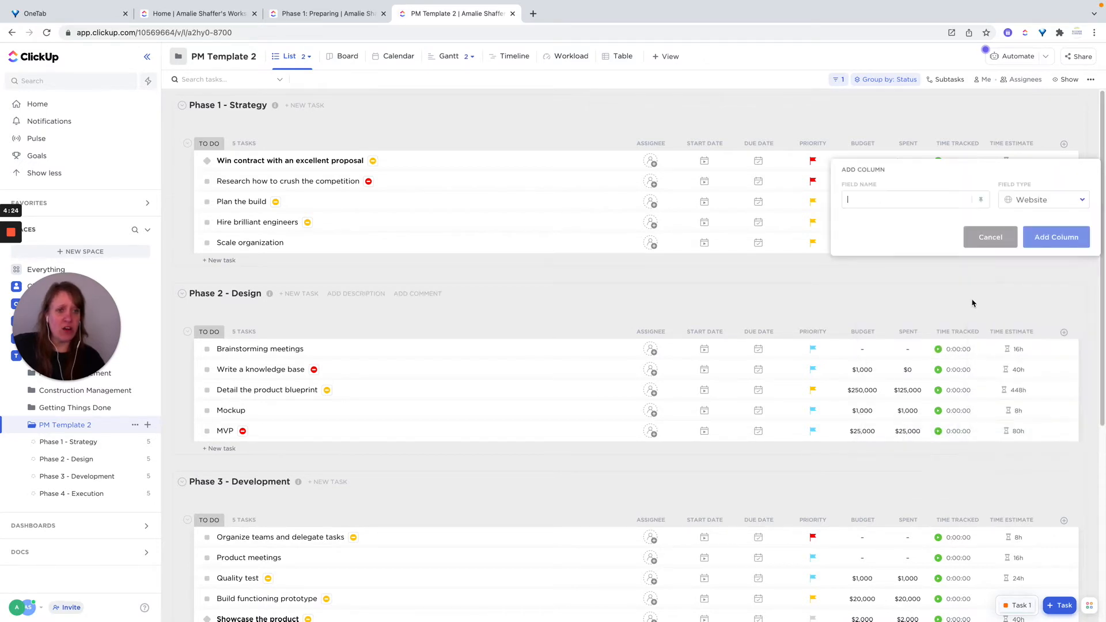
{"action": "type", "text": "ASs"}
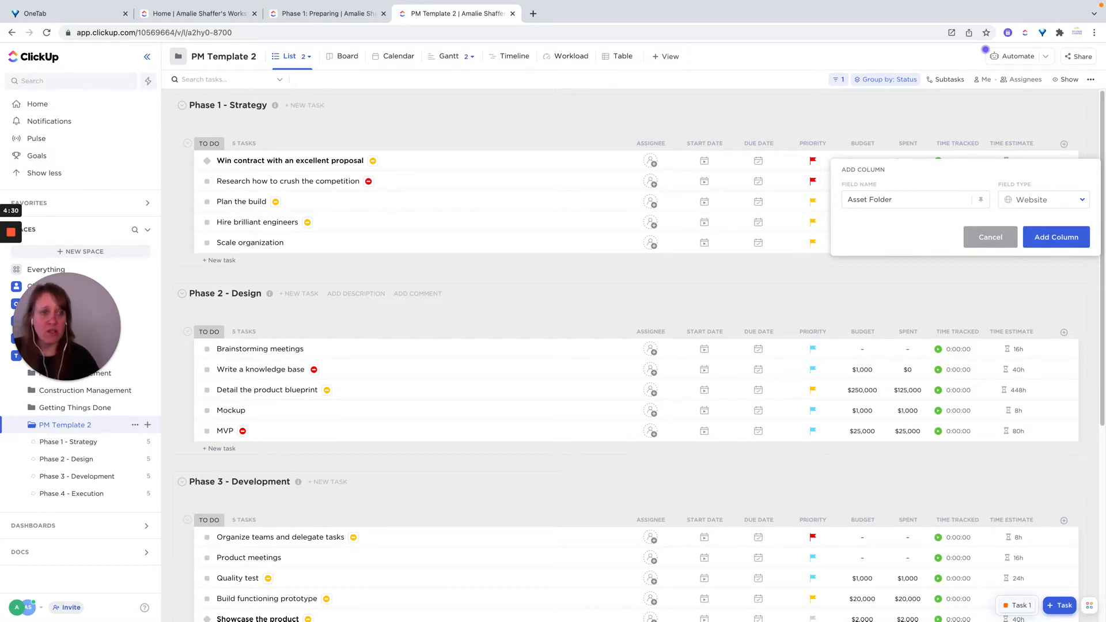
{"action": "left_click", "coordinate": [1047, 240]}
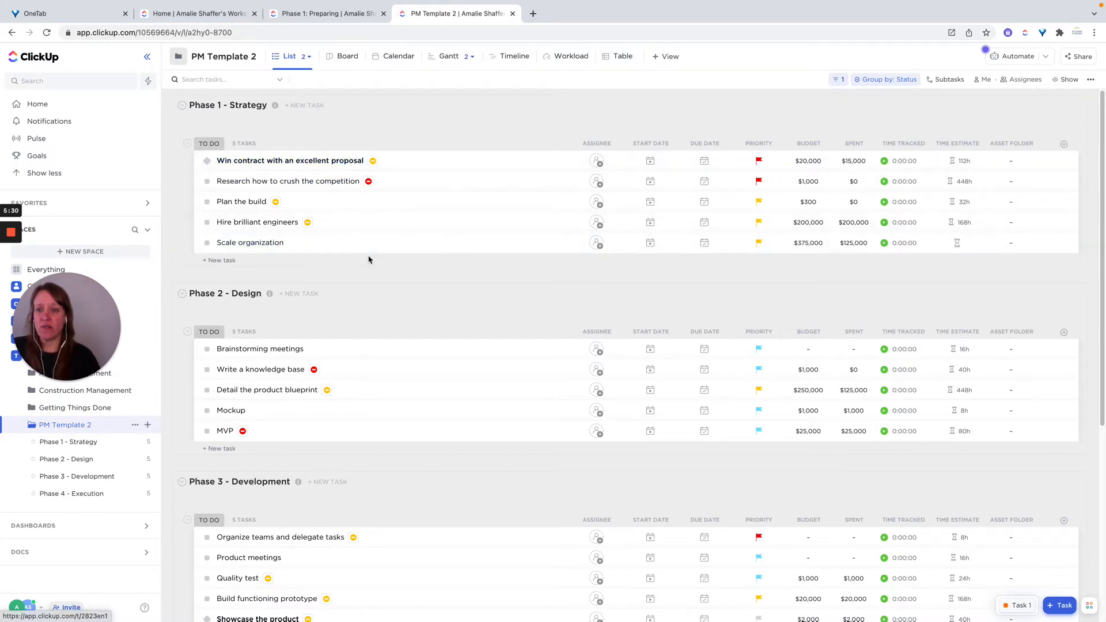
Unmark the Phase 1 task "Win contract with an excellent proposal" as a milestone.
{"action": "scroll", "coordinate": [368, 257], "scroll_direction": "down", "scroll_amount": 3}
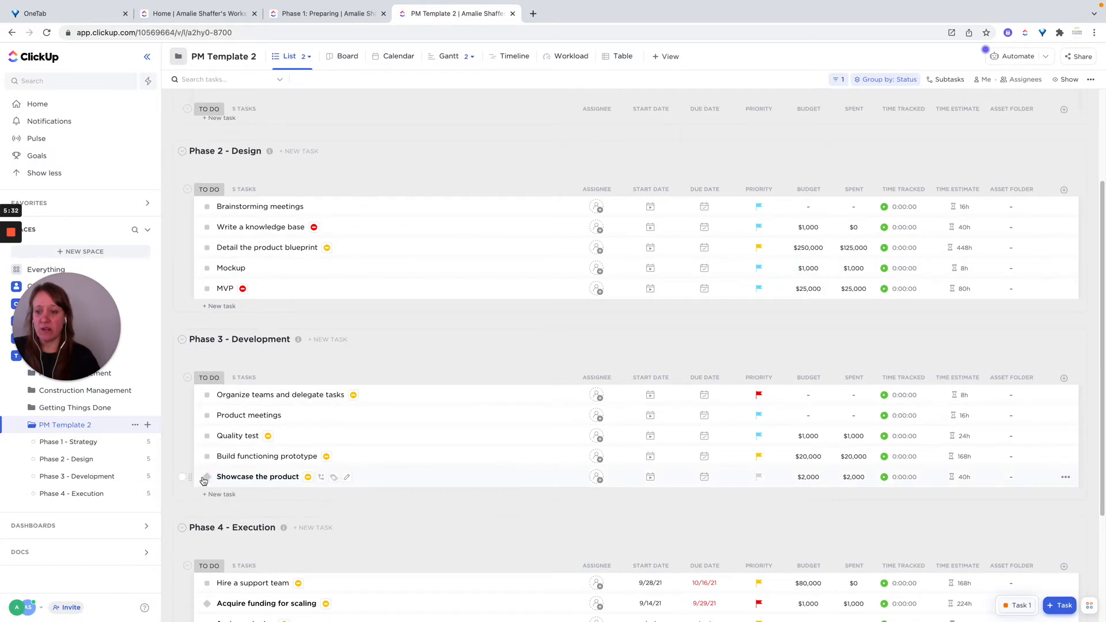
{"action": "scroll", "coordinate": [408, 317], "scroll_direction": "up", "scroll_amount": 3}
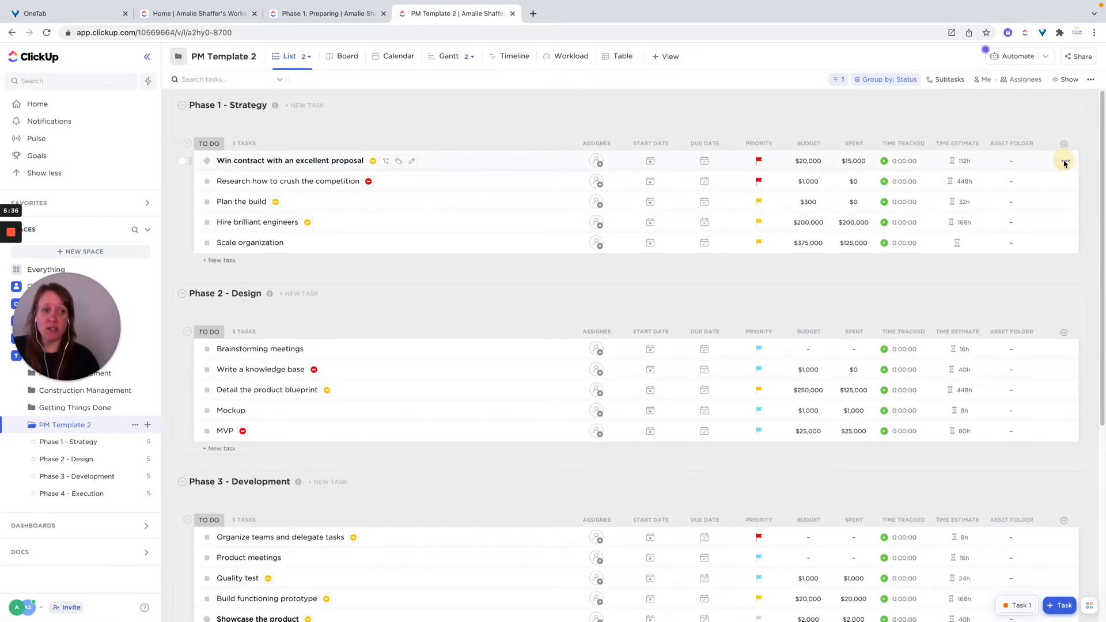
{"action": "left_click", "coordinate": [1064, 164]}
{"action": "mouse_move", "coordinate": [1041, 245]}
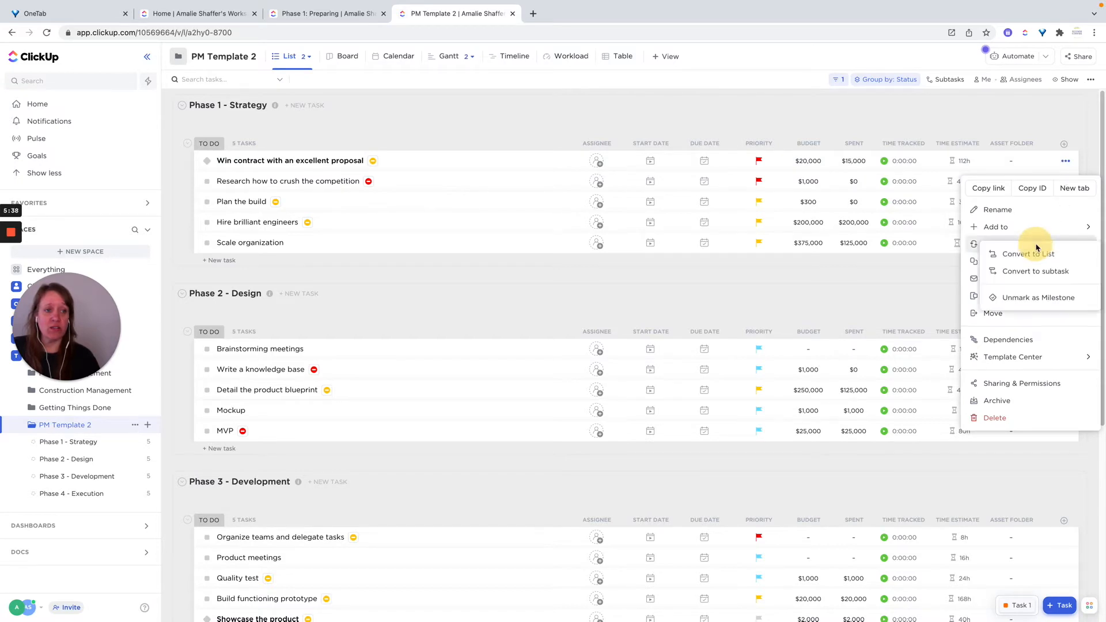
{"action": "left_click", "coordinate": [1029, 298]}
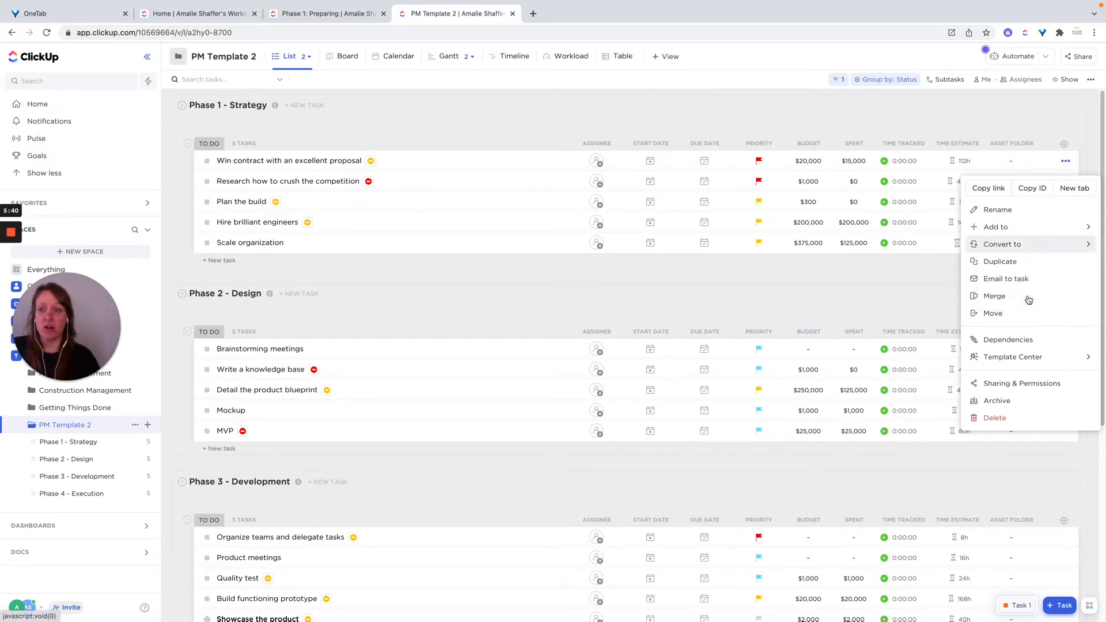
{"action": "left_click", "coordinate": [527, 129]}
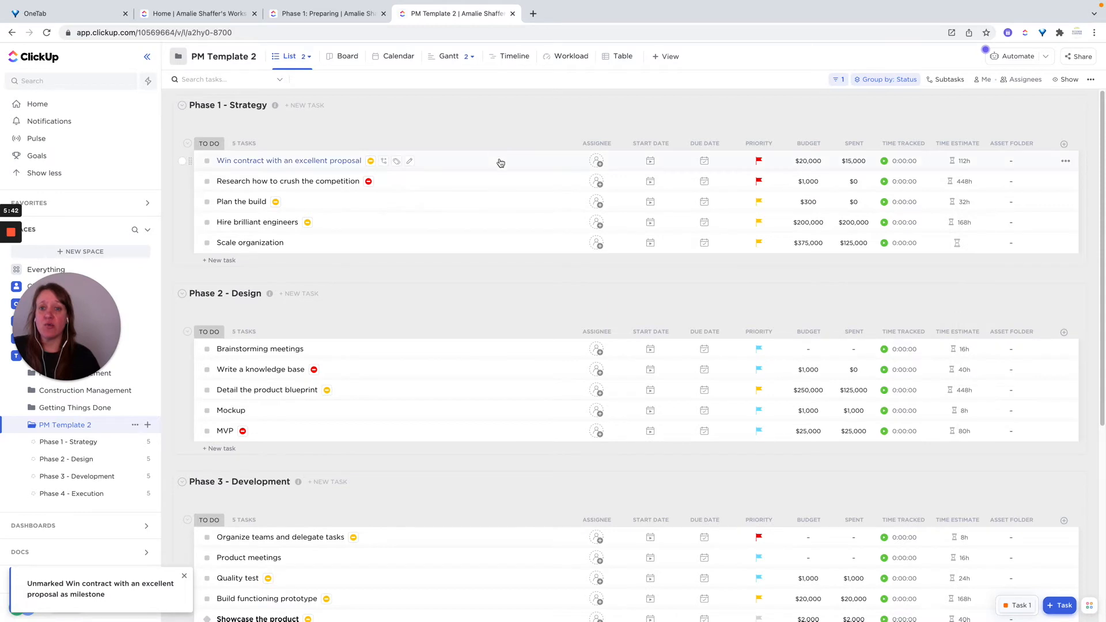
Convert the "Win contract with an excellent proposal" task back into a milestone.
{"action": "left_click", "coordinate": [1063, 162]}
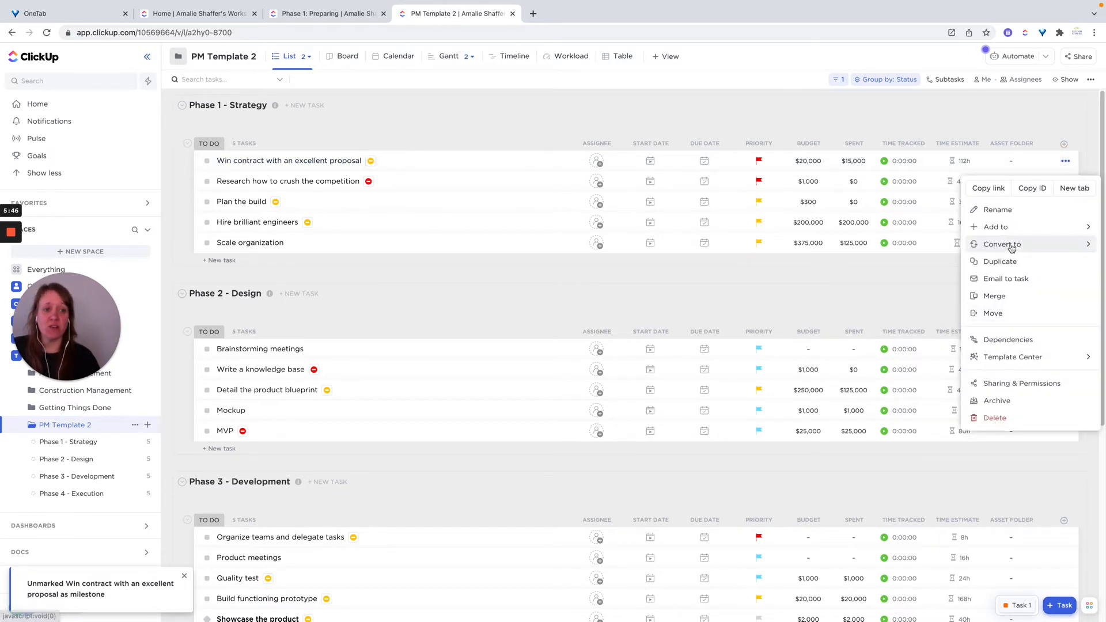
{"action": "mouse_move", "coordinate": [1012, 245]}
{"action": "left_click", "coordinate": [1018, 299]}
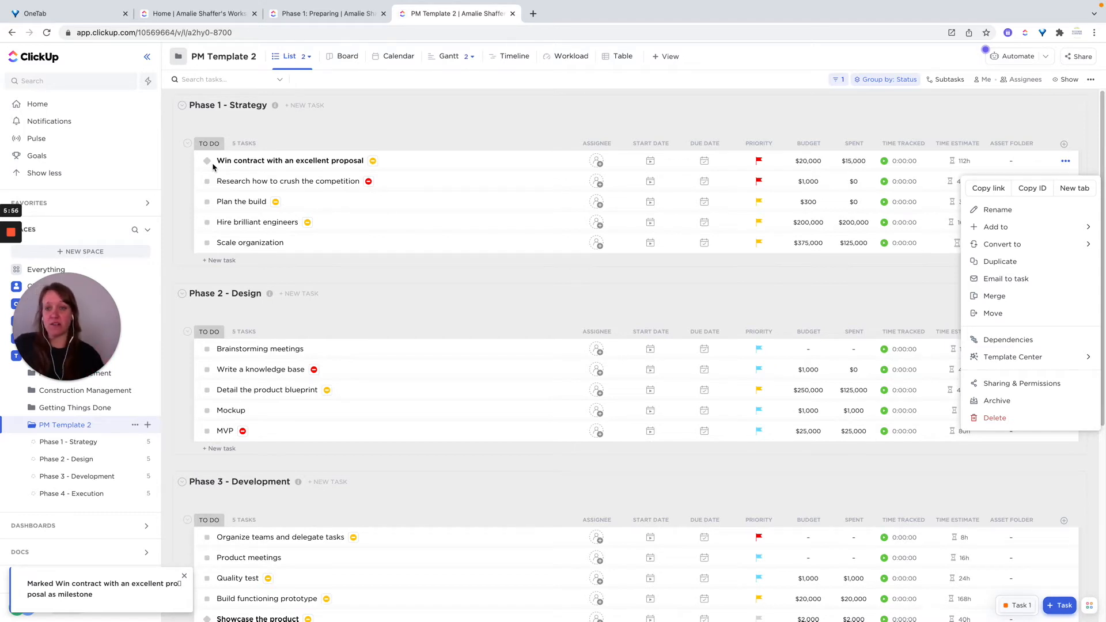
{"action": "left_click", "coordinate": [439, 113]}
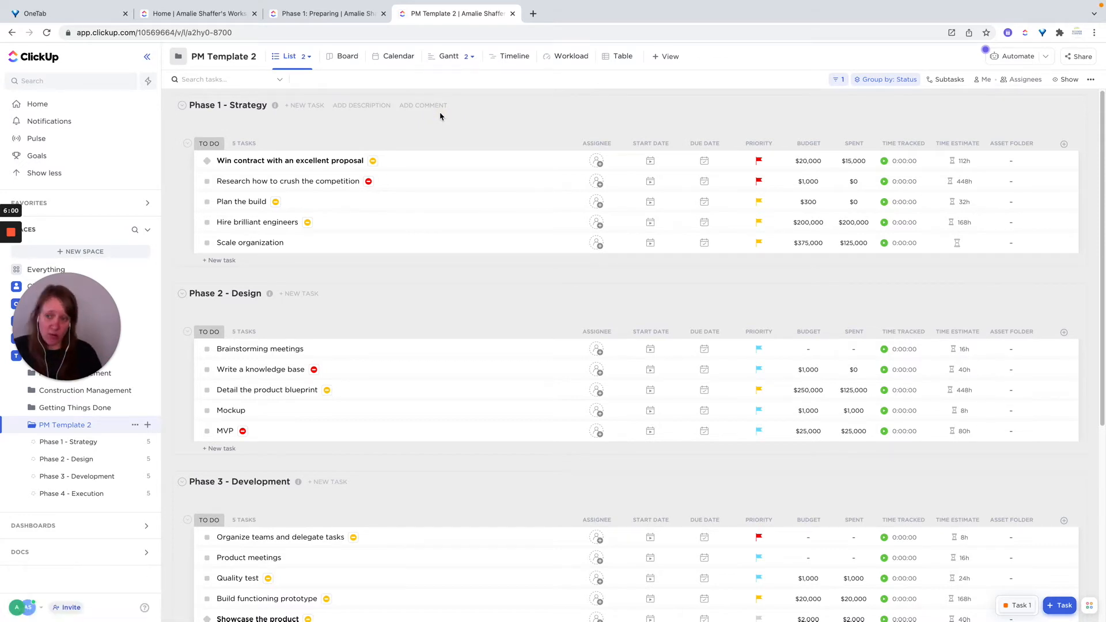
Examine the task groups and grouping options of the Revision Status view, then return to the List view.
{"action": "left_click", "coordinate": [310, 60]}
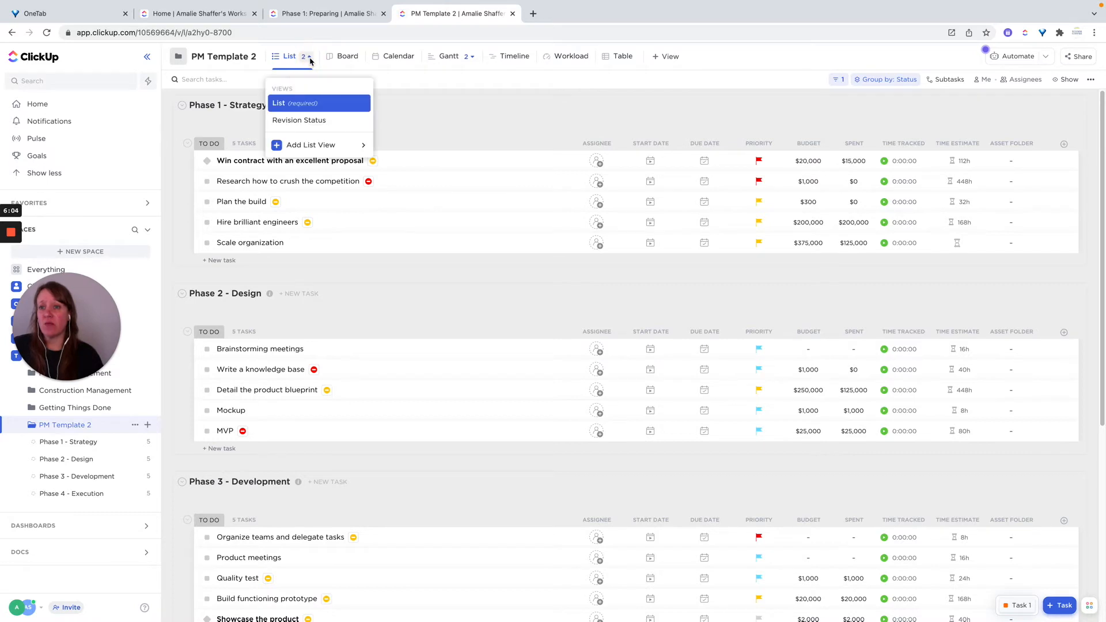
{"action": "left_click", "coordinate": [297, 121]}
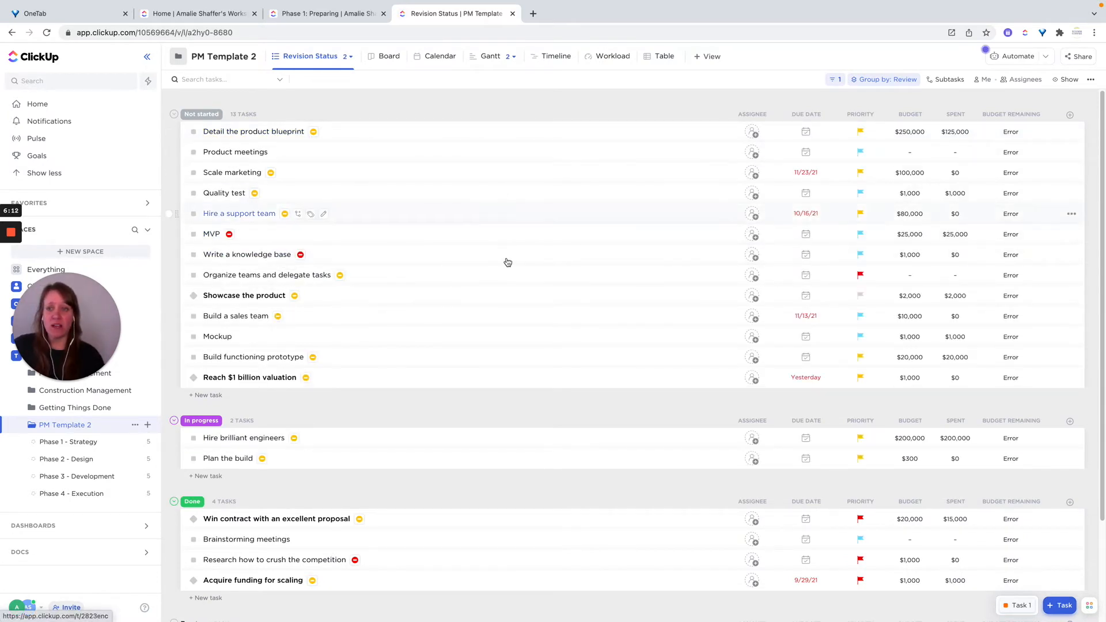
{"action": "scroll", "coordinate": [517, 214], "scroll_direction": "down", "scroll_amount": 3}
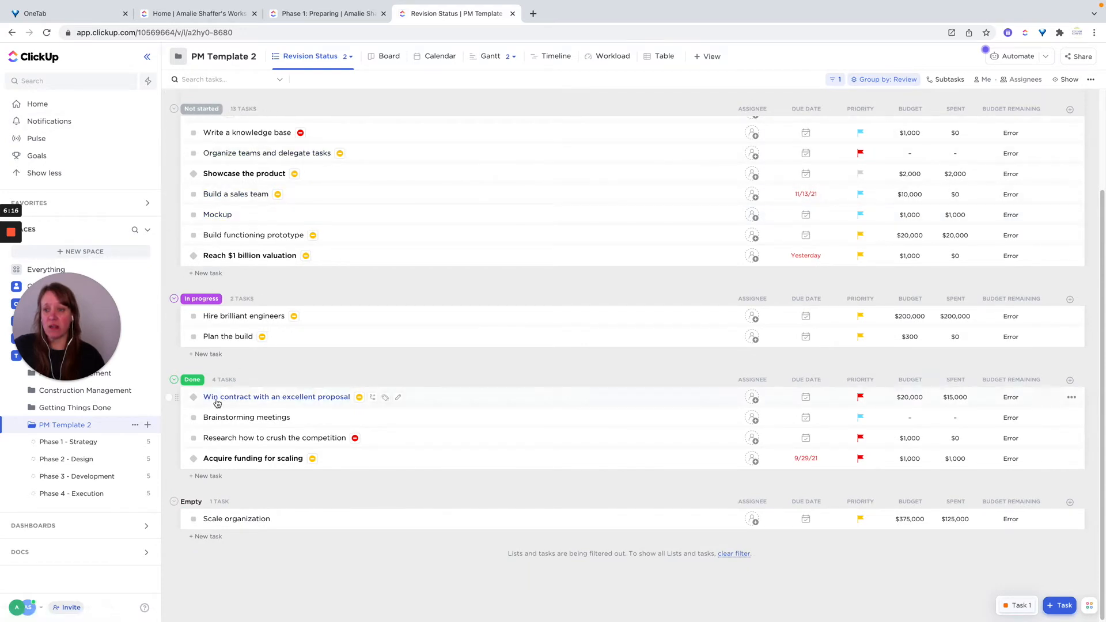
{"action": "scroll", "coordinate": [505, 298], "scroll_direction": "up", "scroll_amount": 3}
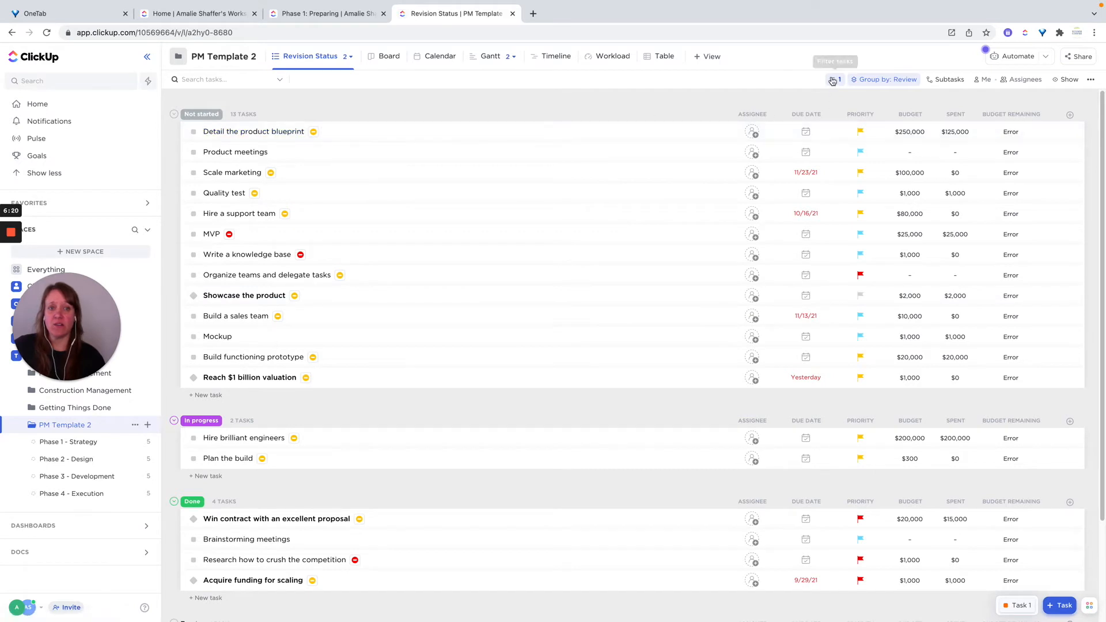
{"action": "left_click", "coordinate": [891, 81]}
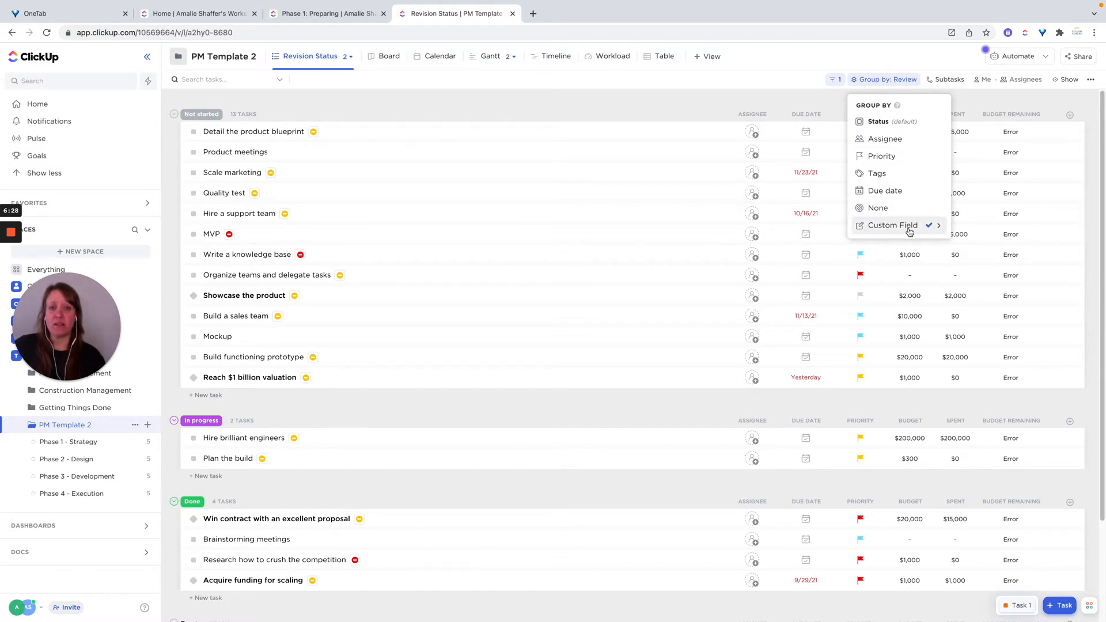
{"action": "left_click", "coordinate": [638, 96]}
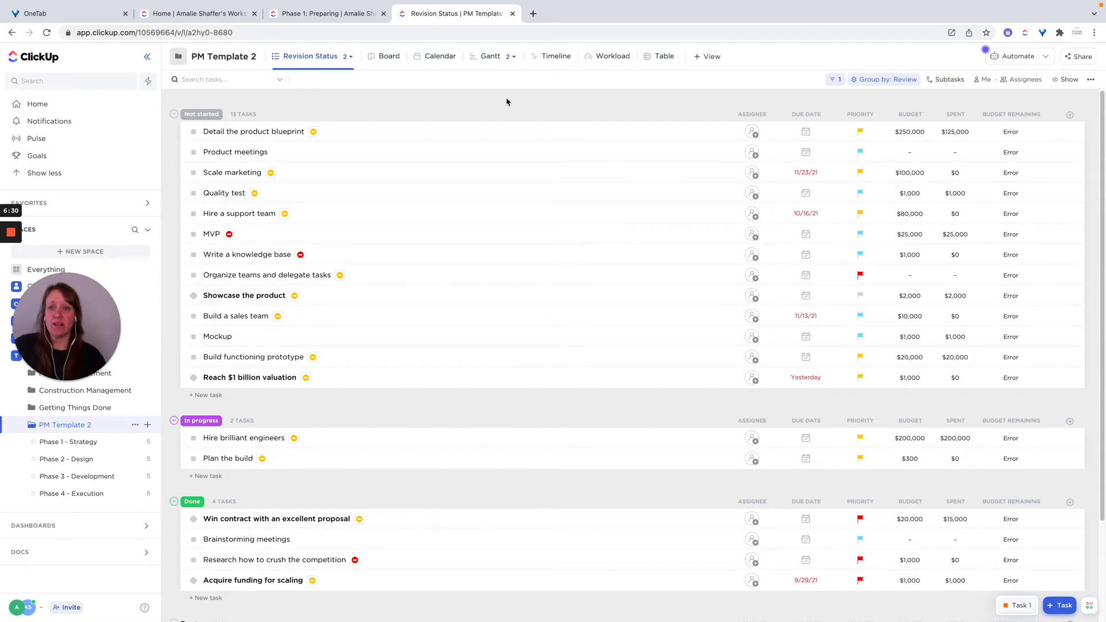
{"action": "left_click", "coordinate": [312, 62]}
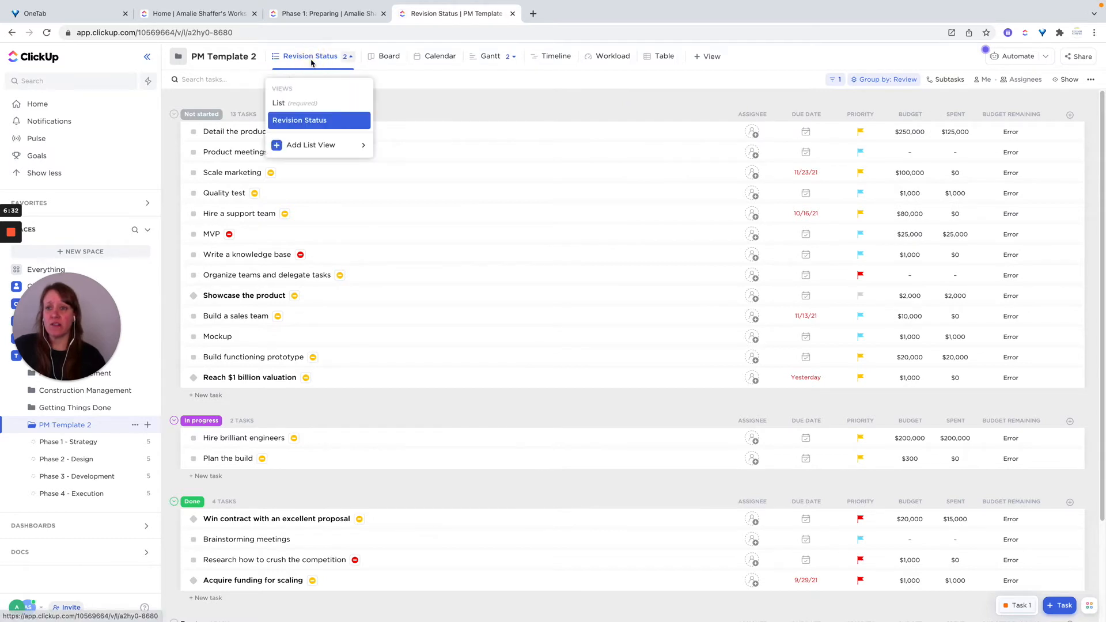
{"action": "left_click", "coordinate": [292, 103]}
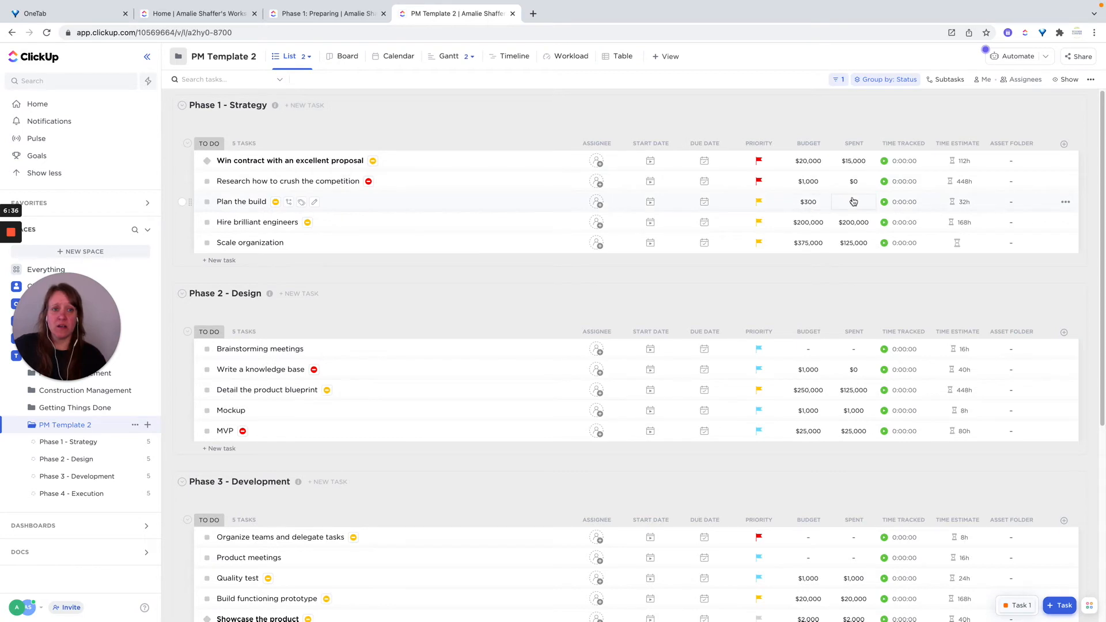
Look at the task statuses in the Phase 1 - Strategy list and return to the PM Template 2 folder.
{"action": "left_click", "coordinate": [76, 443]}
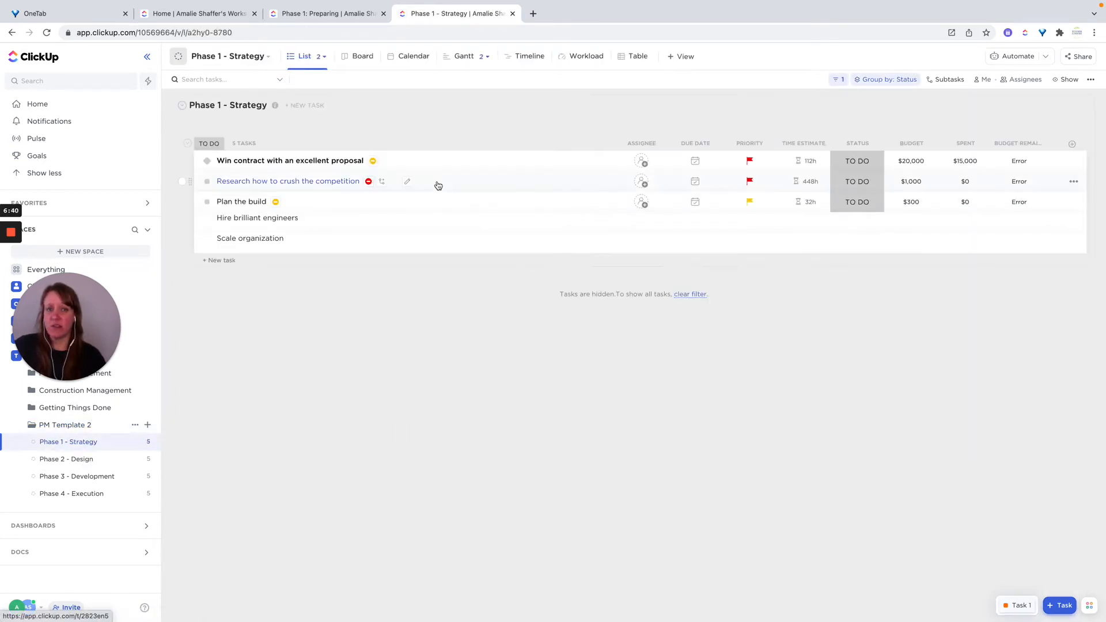
{"action": "left_click", "coordinate": [858, 163]}
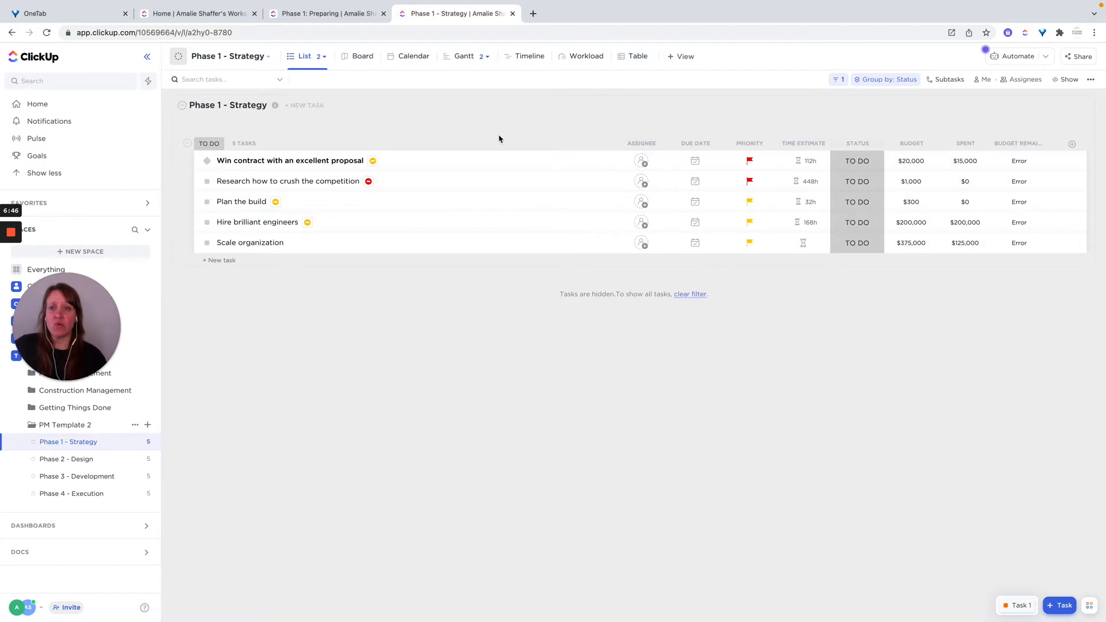
{"action": "left_click", "coordinate": [63, 425]}
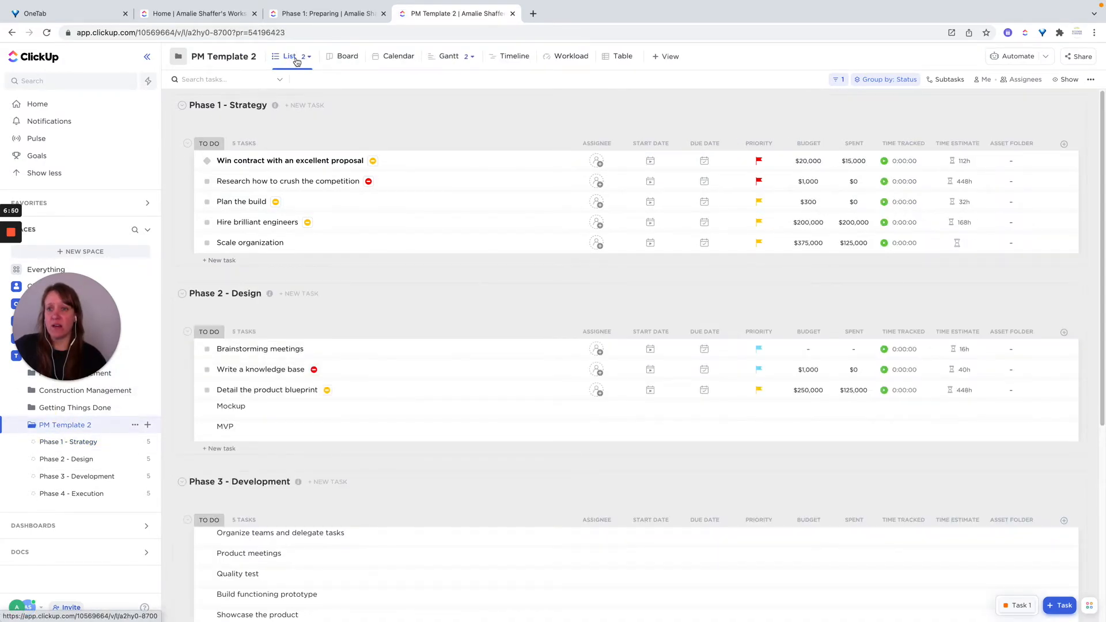
Open the folder's Revision Status view and collapse the PM Template 2 folder.
{"action": "left_click", "coordinate": [298, 60]}
{"action": "left_click", "coordinate": [300, 121]}
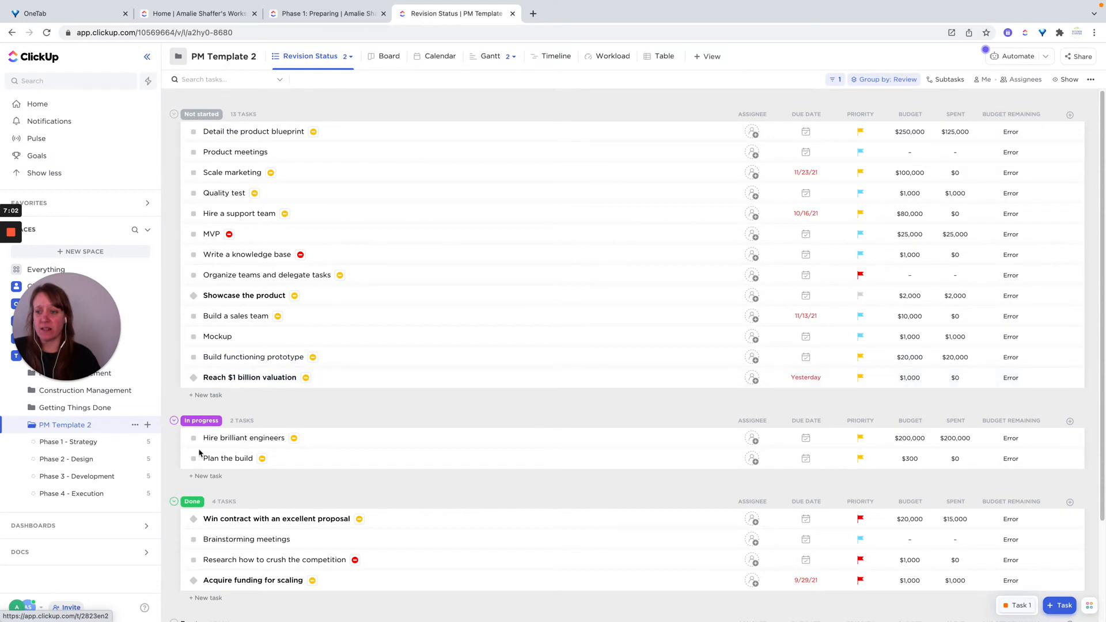
{"action": "left_click", "coordinate": [70, 427]}
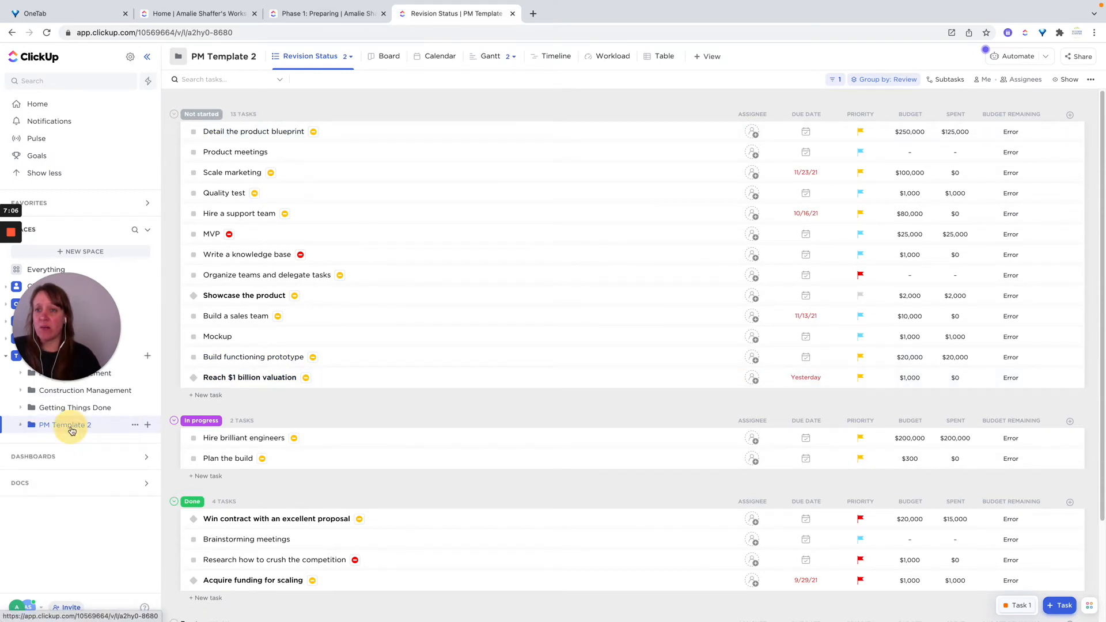
Add a new List view to the PM Template 2 folder.
{"action": "left_click", "coordinate": [296, 60]}
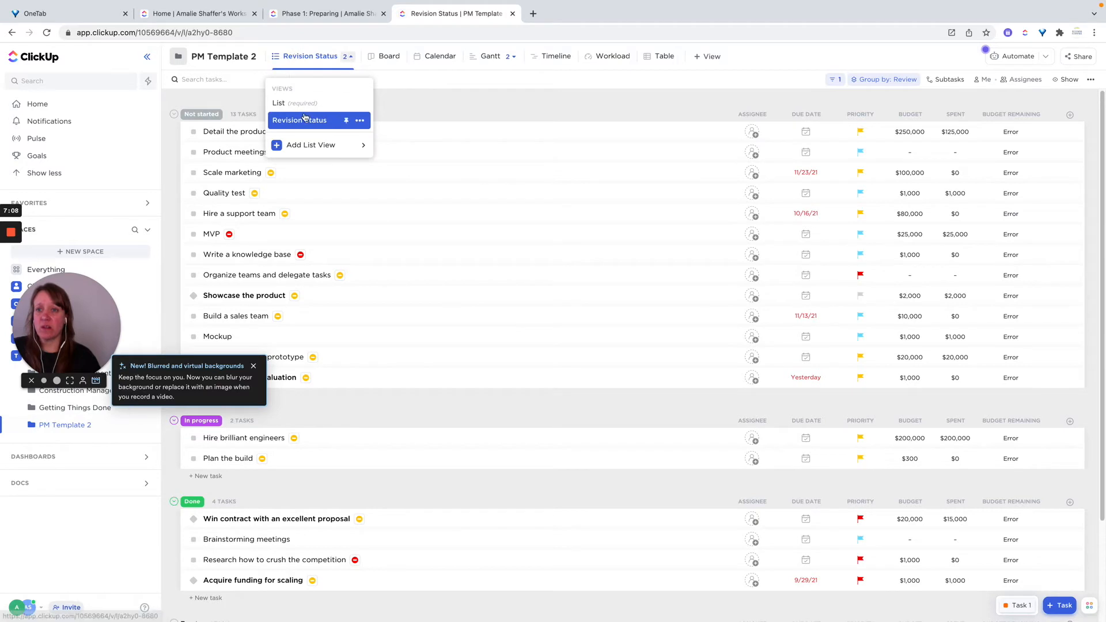
{"action": "left_click", "coordinate": [303, 147]}
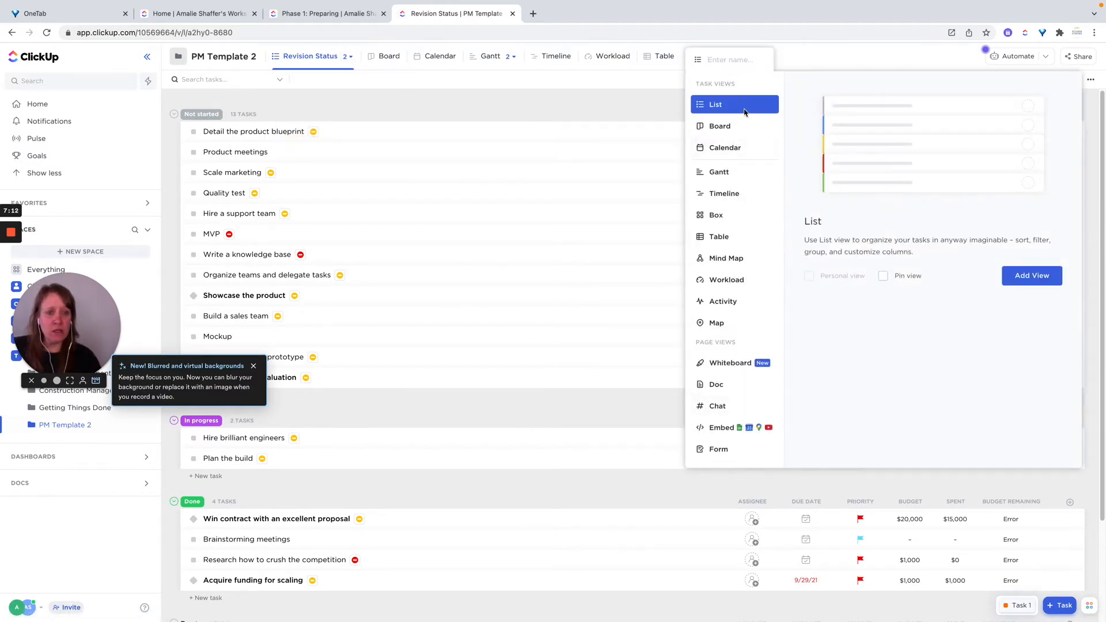
{"action": "left_click", "coordinate": [1032, 276]}
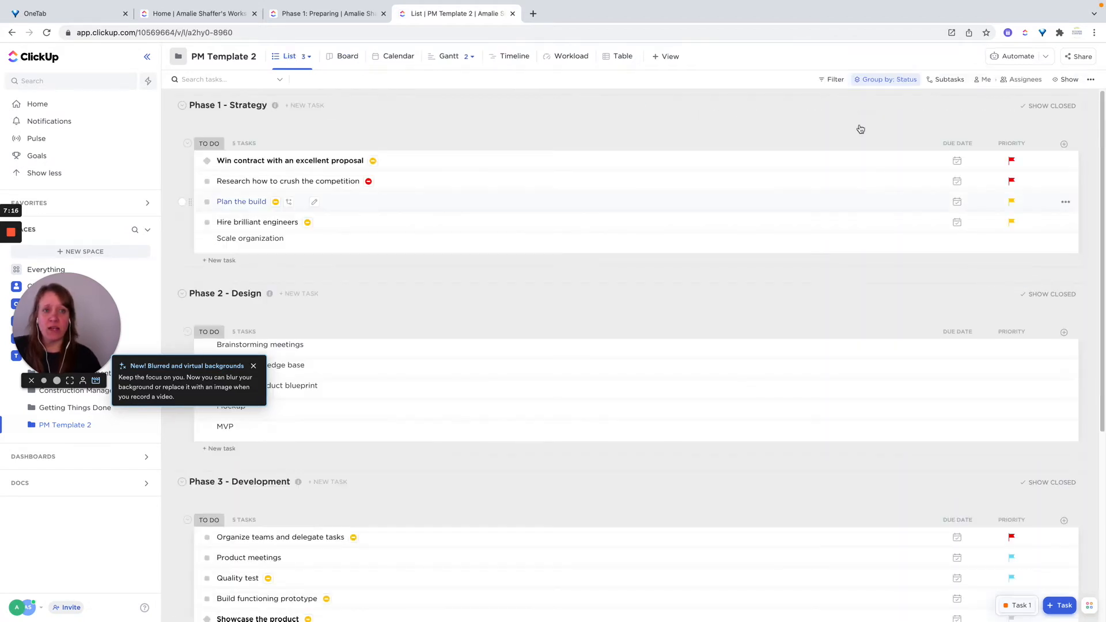
Filter the new list view by Milestone, Is a milestone, and save the view.
{"action": "left_click", "coordinate": [831, 80]}
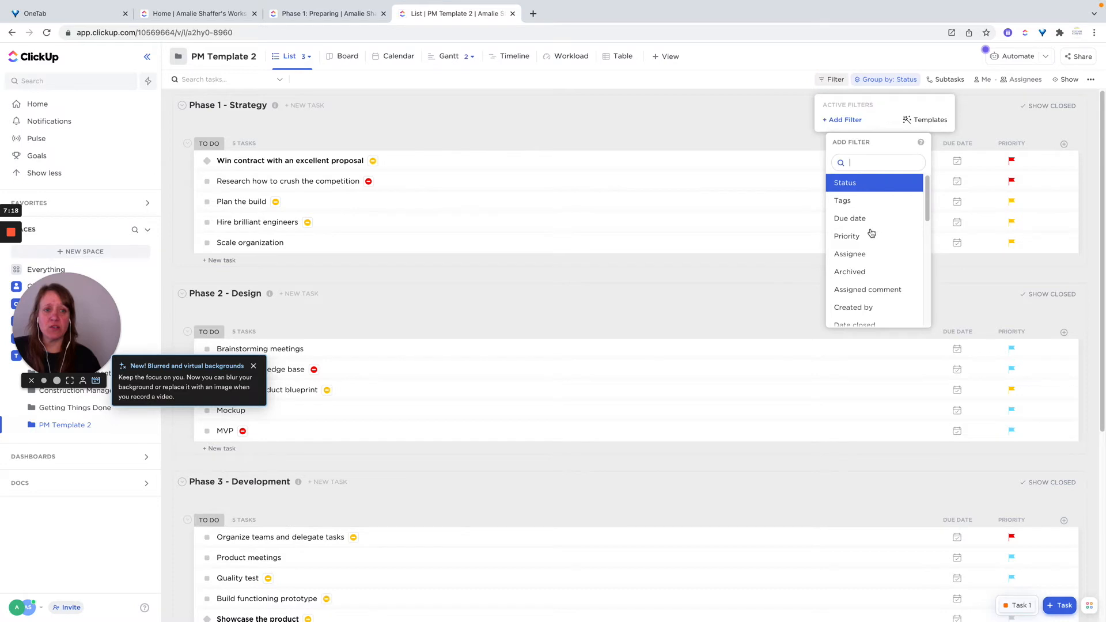
{"action": "scroll", "coordinate": [870, 242], "scroll_direction": "down", "scroll_amount": 5}
{"action": "scroll", "coordinate": [872, 248], "scroll_direction": "down", "scroll_amount": 3}
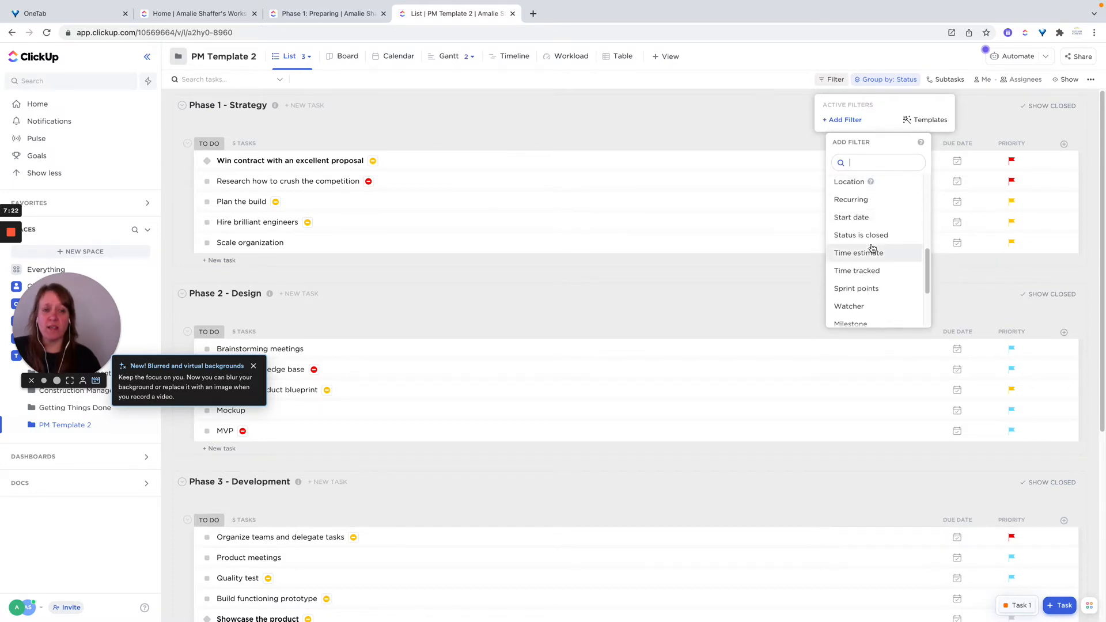
{"action": "scroll", "coordinate": [872, 248], "scroll_direction": "down", "scroll_amount": 1}
{"action": "left_click", "coordinate": [861, 314]}
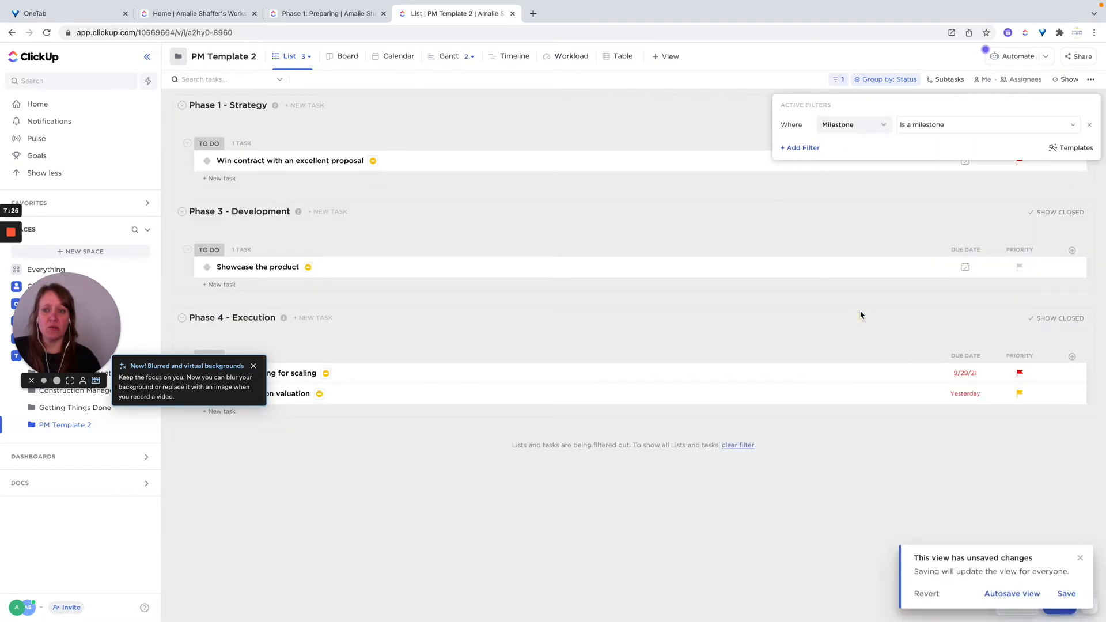
{"action": "left_click", "coordinate": [1066, 597]}
{"action": "left_click", "coordinate": [1065, 595]}
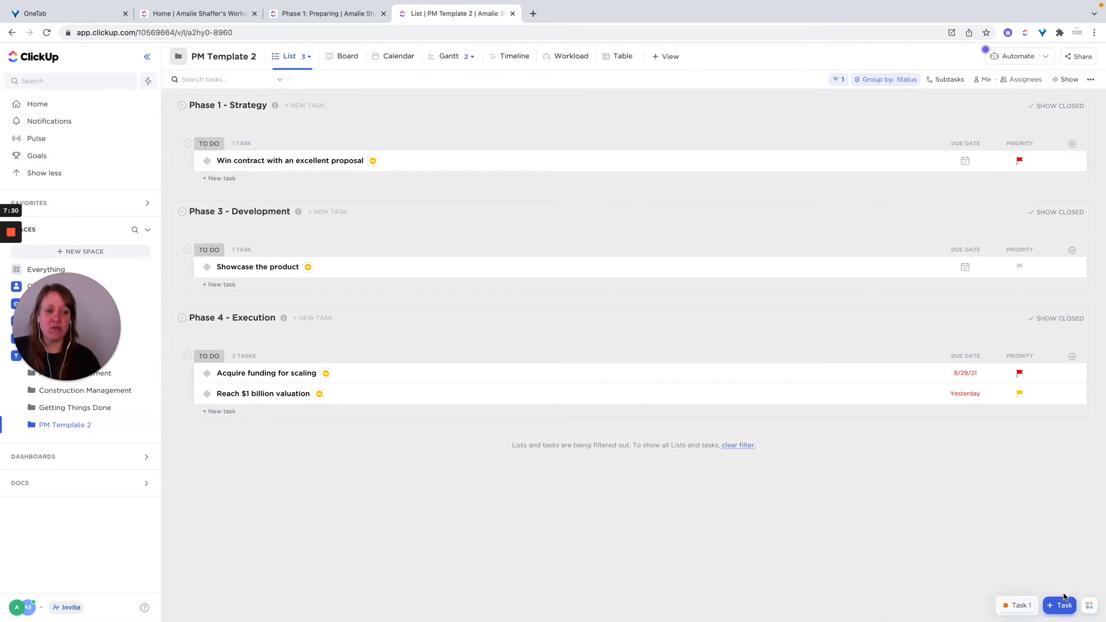
Rename the new milestone-filtered list view as Milestones.
{"action": "left_click", "coordinate": [310, 59]}
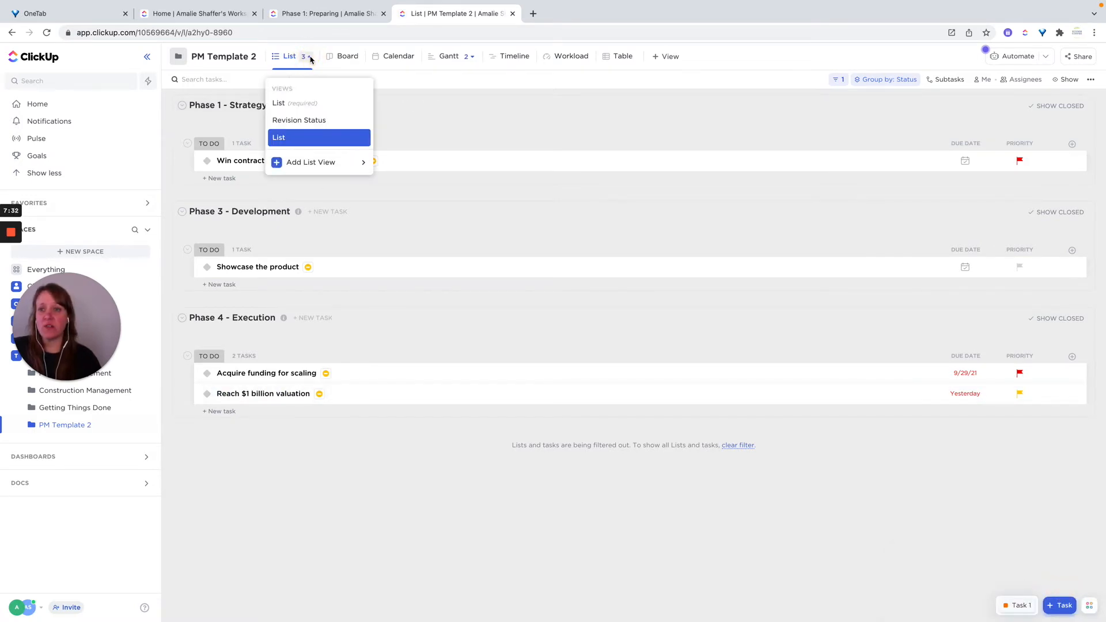
{"action": "left_click", "coordinate": [360, 139]}
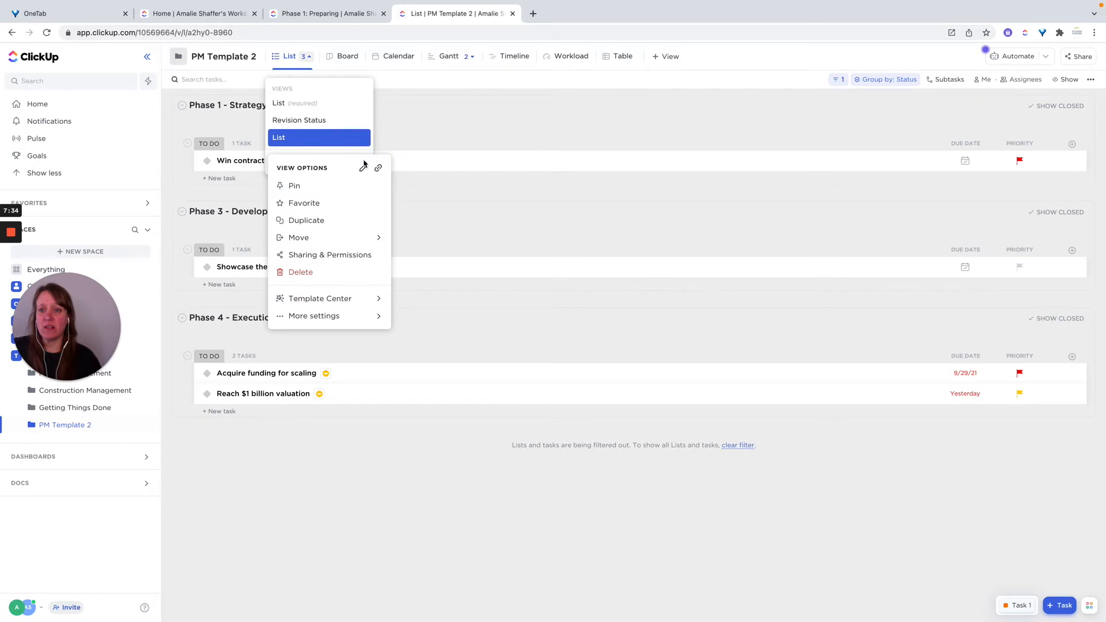
{"action": "left_click", "coordinate": [361, 168]}
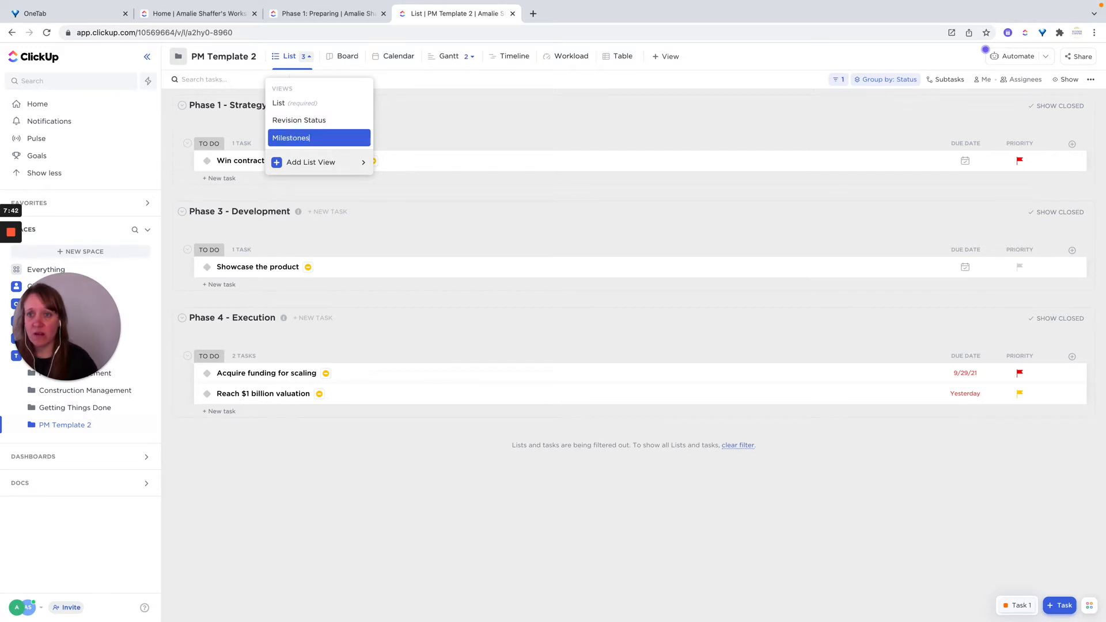
{"action": "type", "text": "Milestones"}
{"action": "key", "text": "Return"}
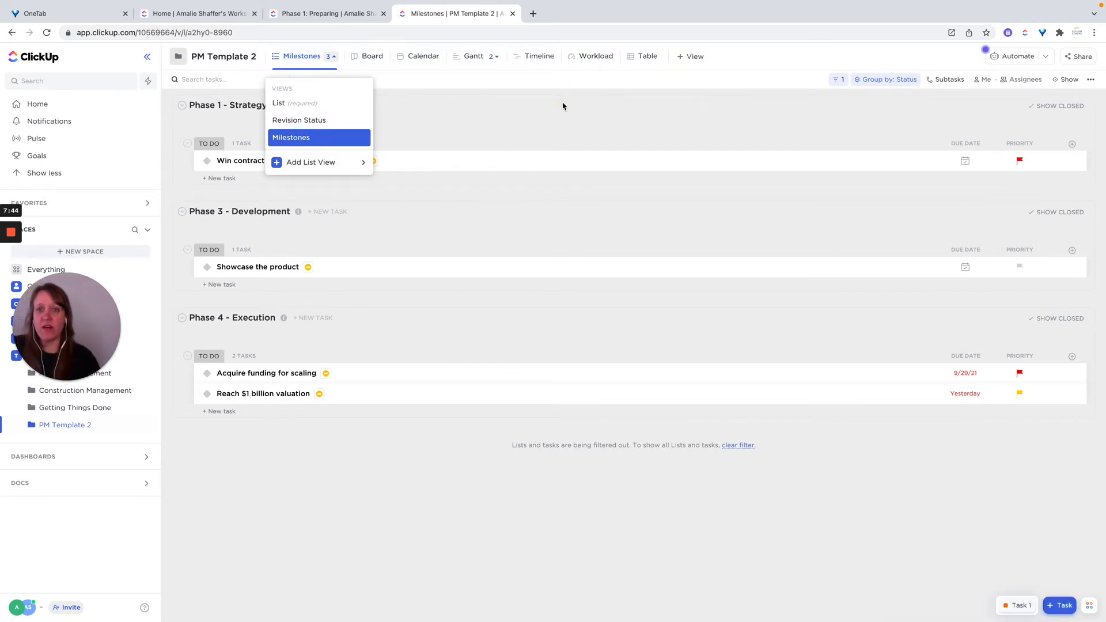
{"action": "left_click", "coordinate": [563, 106]}
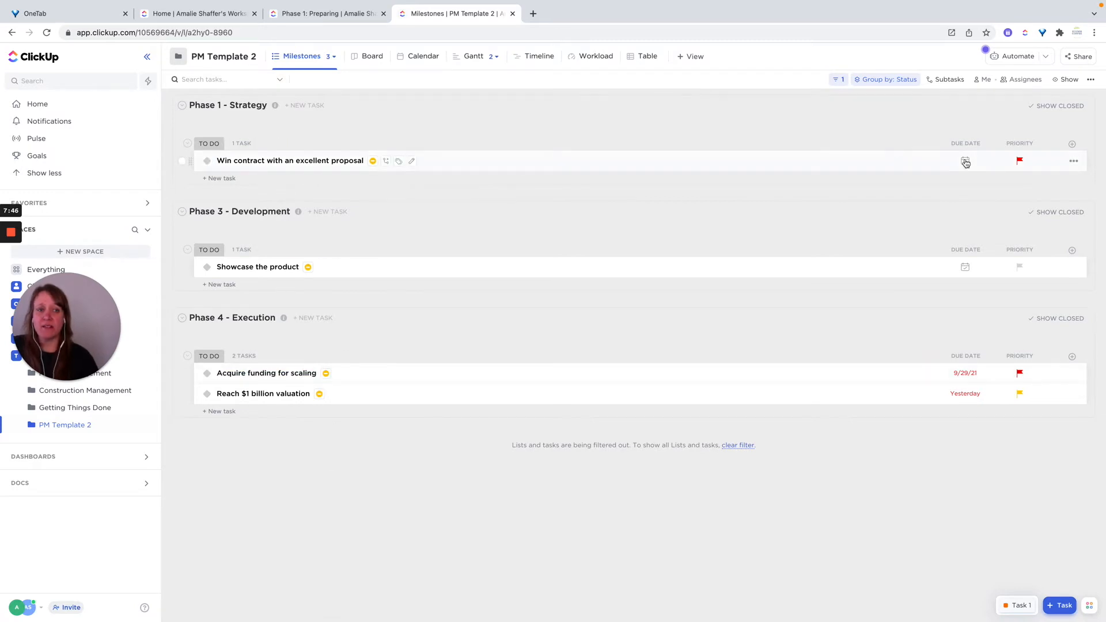
Add a Start date column to the Milestones view and place it before the Due date column.
{"action": "left_click", "coordinate": [1073, 144]}
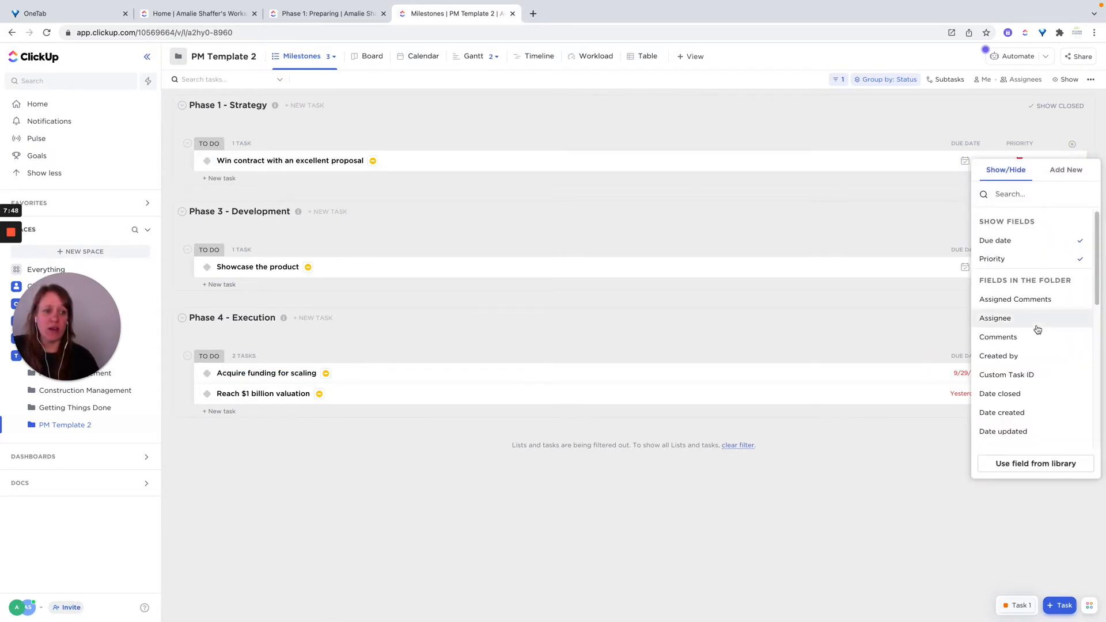
{"action": "scroll", "coordinate": [1038, 330], "scroll_direction": "down", "scroll_amount": 10}
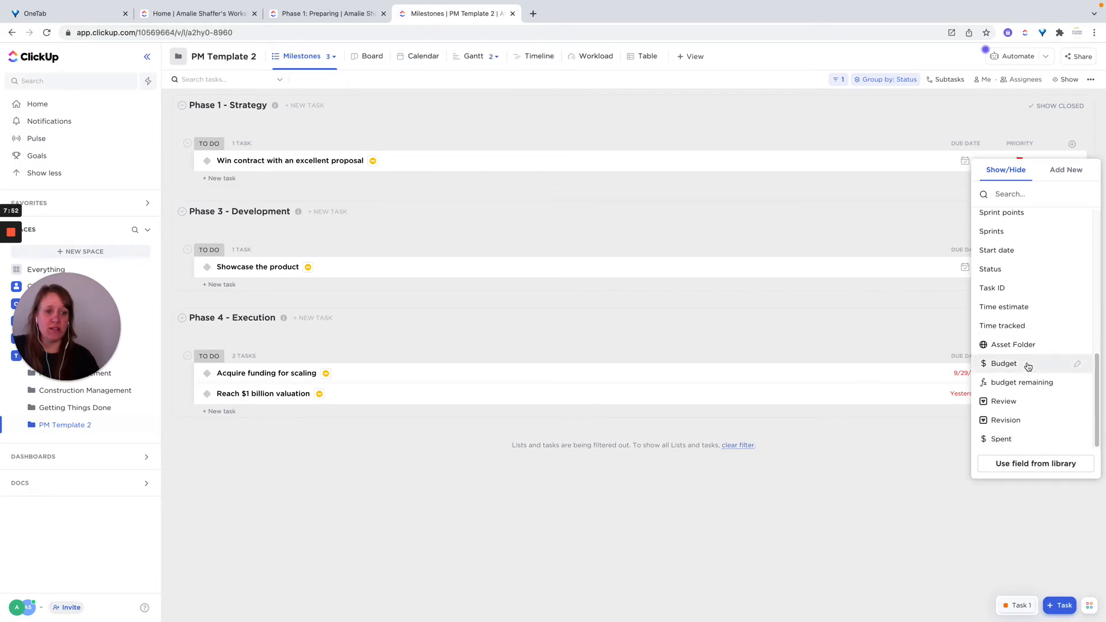
{"action": "scroll", "coordinate": [1007, 305], "scroll_direction": "up", "scroll_amount": 1}
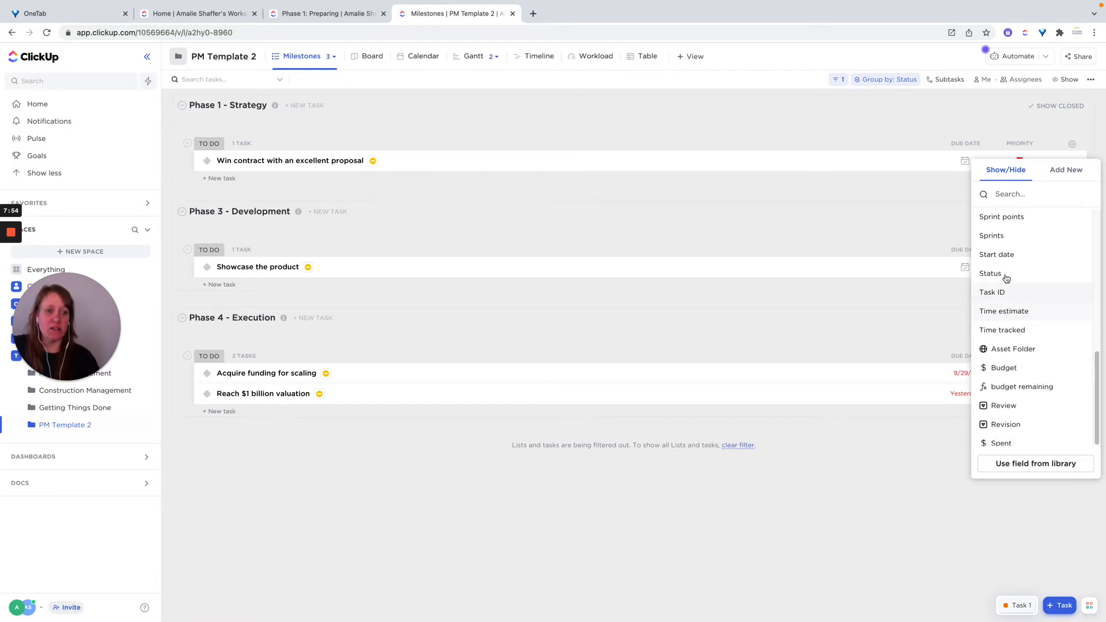
{"action": "left_click", "coordinate": [1001, 258]}
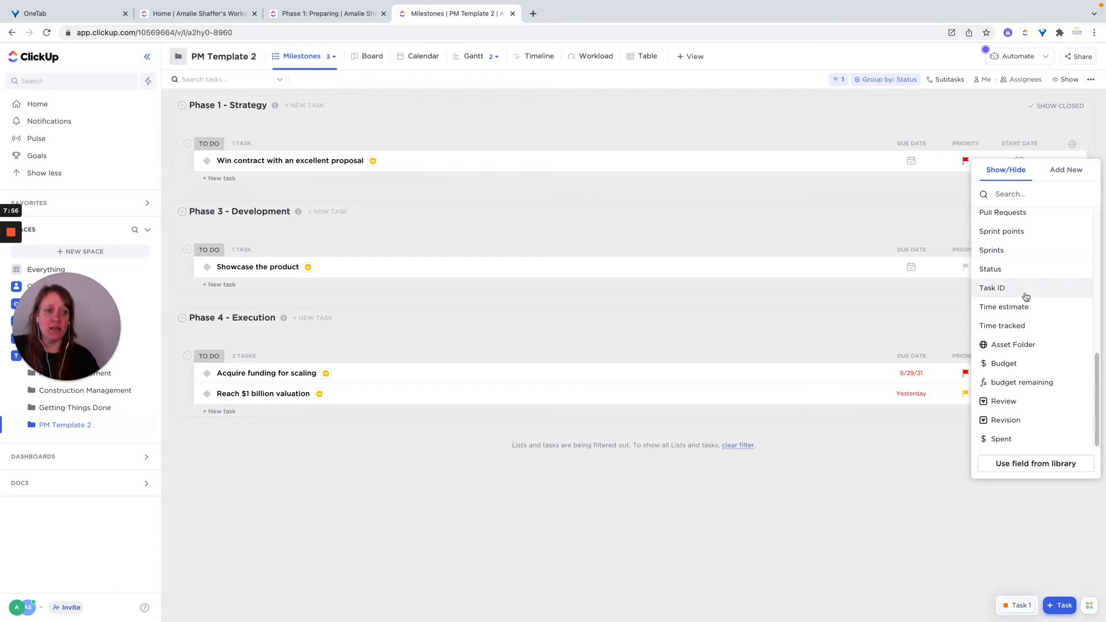
{"action": "scroll", "coordinate": [1026, 297], "scroll_direction": "up", "scroll_amount": 8}
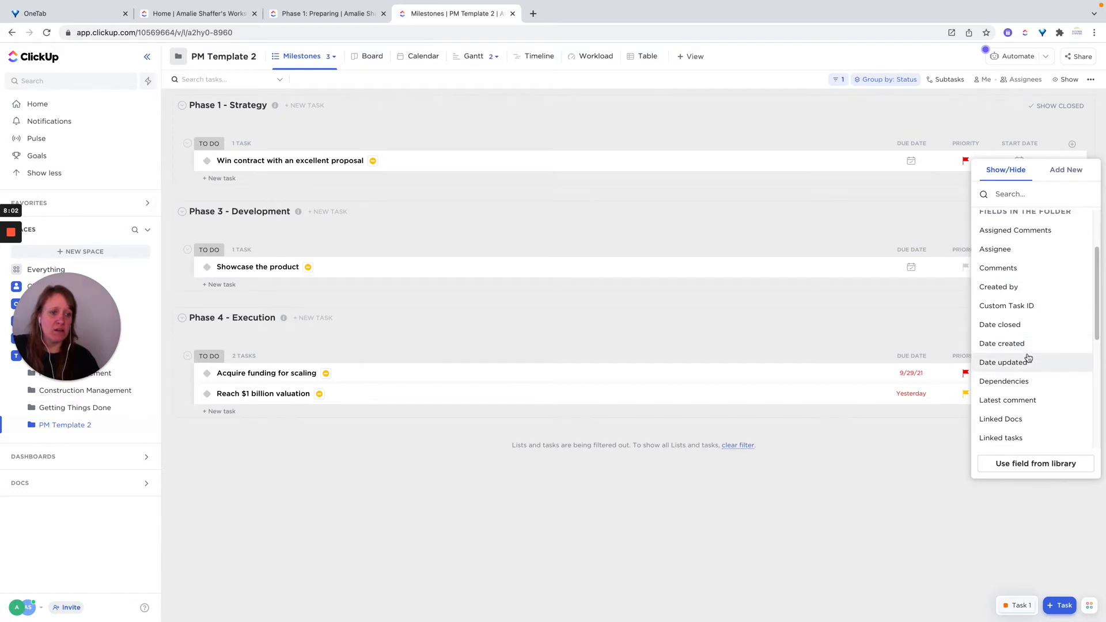
{"action": "scroll", "coordinate": [1049, 334], "scroll_direction": "up", "scroll_amount": 3}
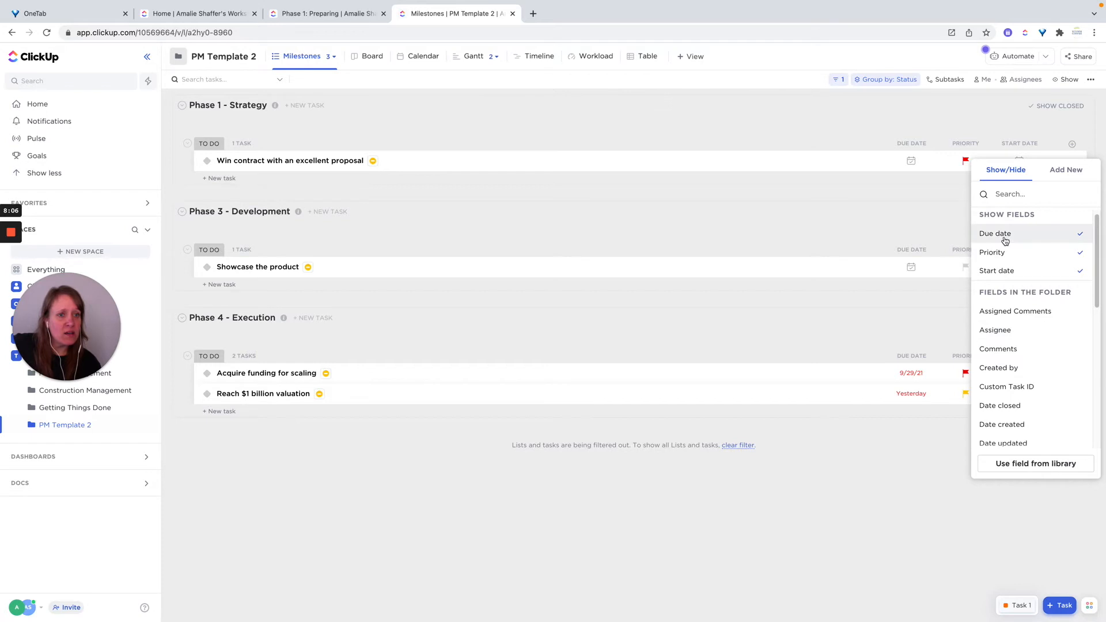
{"action": "left_click", "coordinate": [886, 222]}
{"action": "left_click_drag", "start_coordinate": [998, 144], "coordinate": [869, 143]}
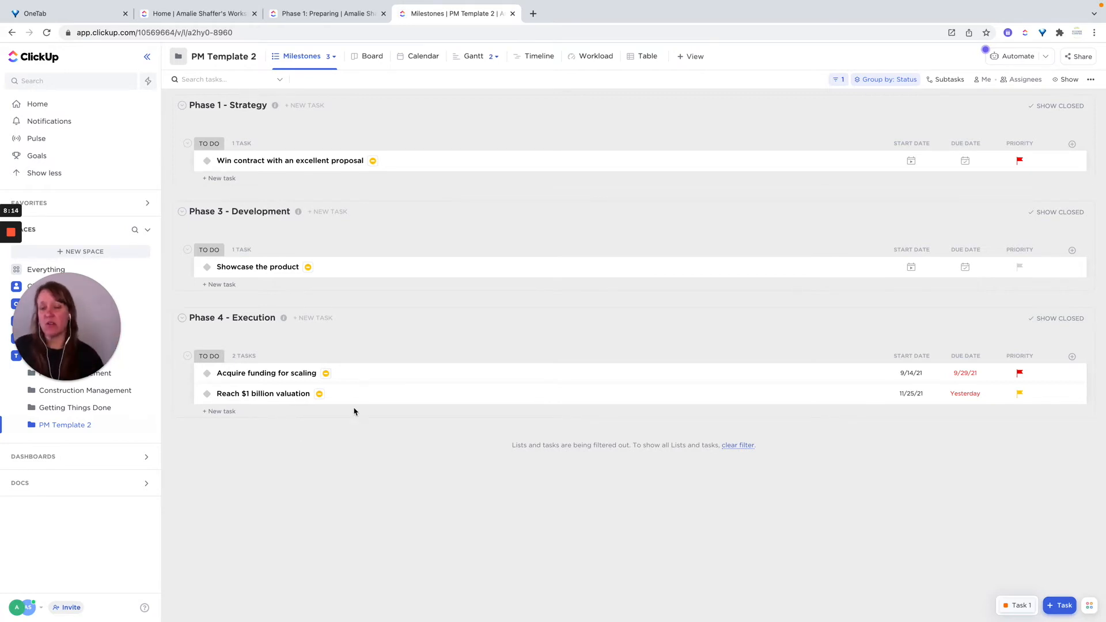
Change the Milestones view's filter from Milestone to Due date is Overdue.
{"action": "left_click", "coordinate": [293, 59]}
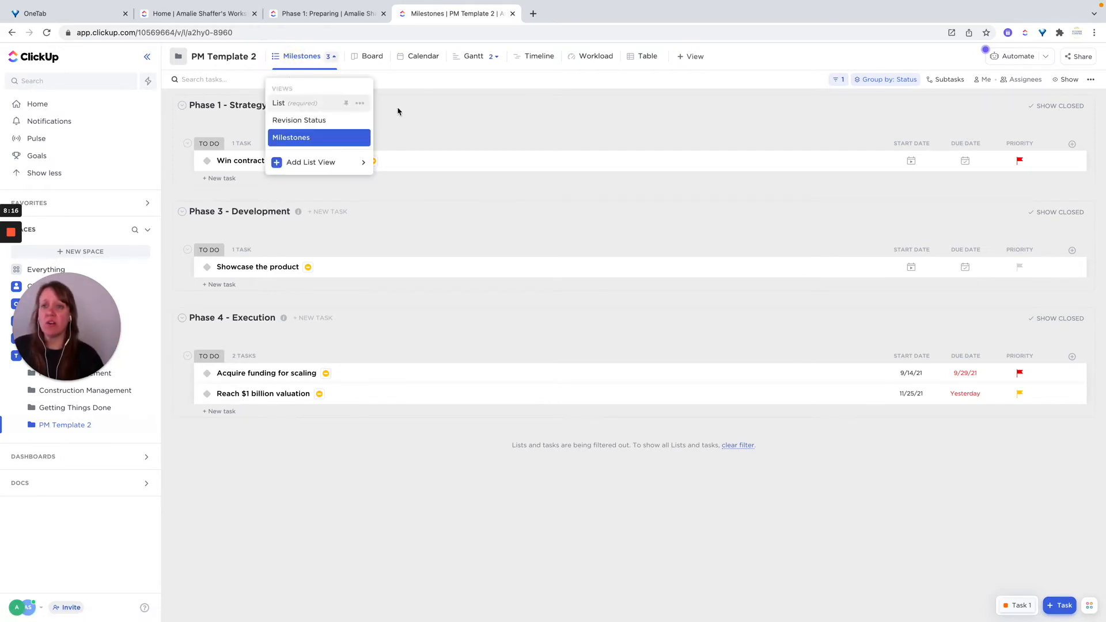
{"action": "left_click", "coordinate": [516, 120]}
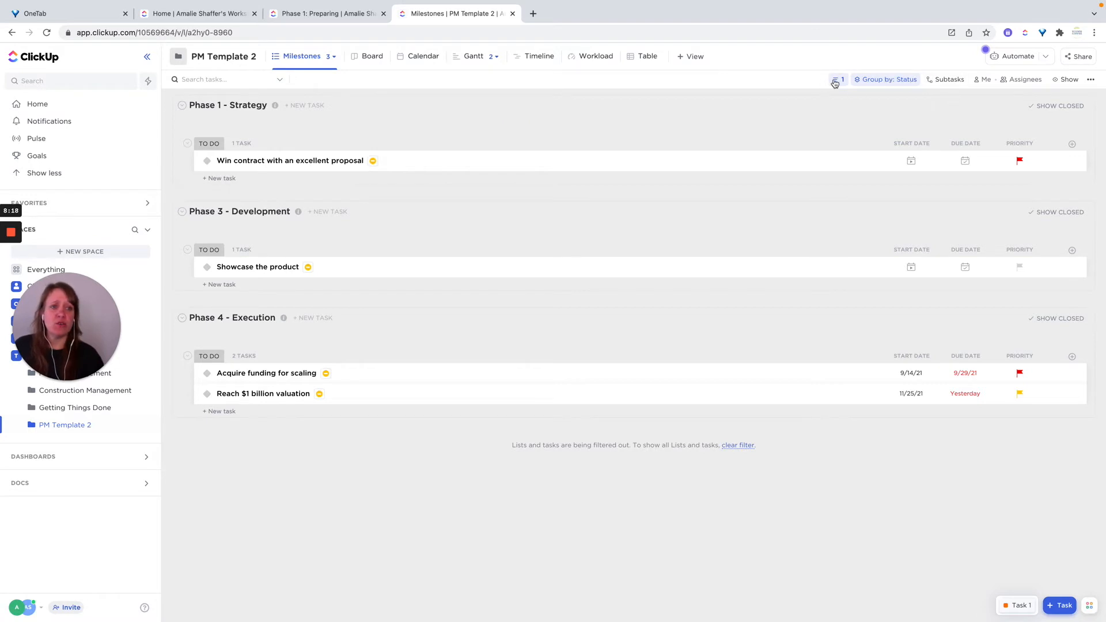
{"action": "left_click", "coordinate": [835, 82]}
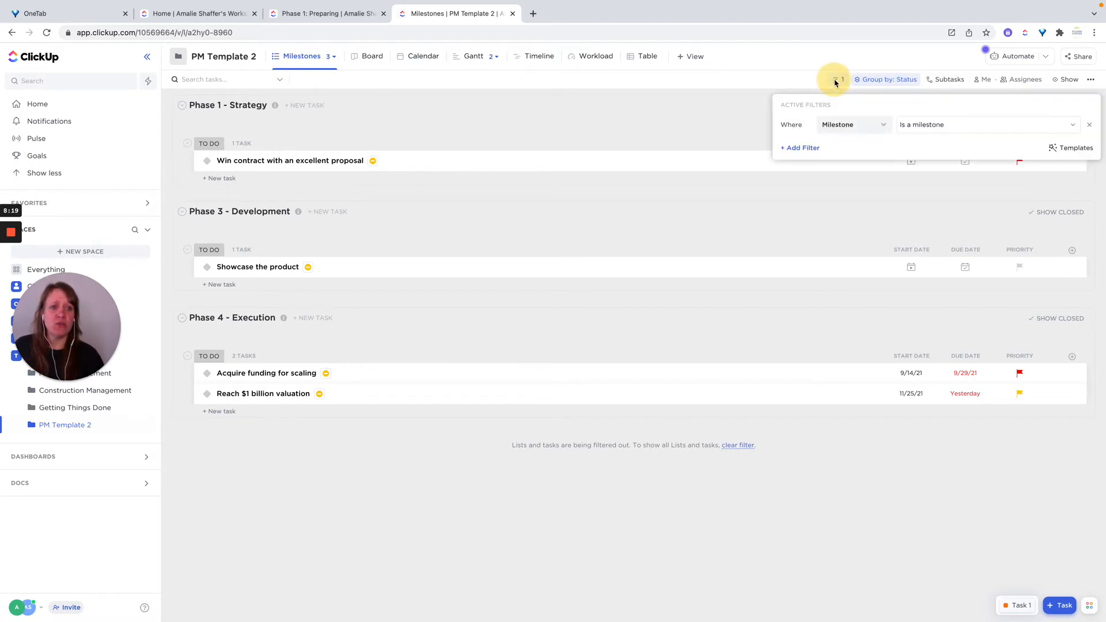
{"action": "left_click", "coordinate": [856, 130]}
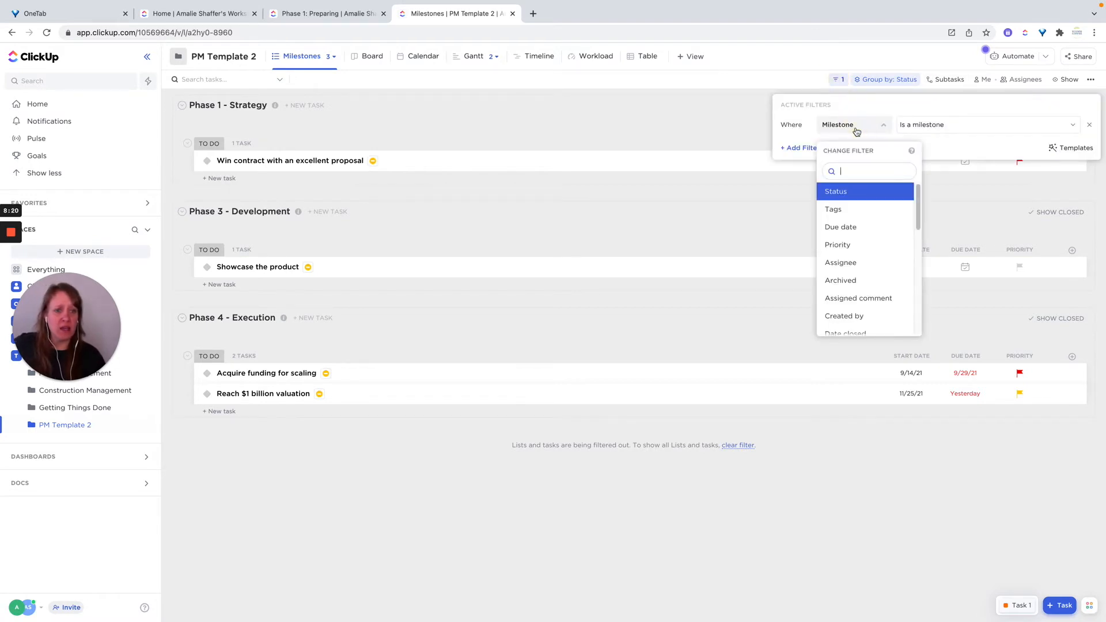
{"action": "left_click", "coordinate": [858, 228]}
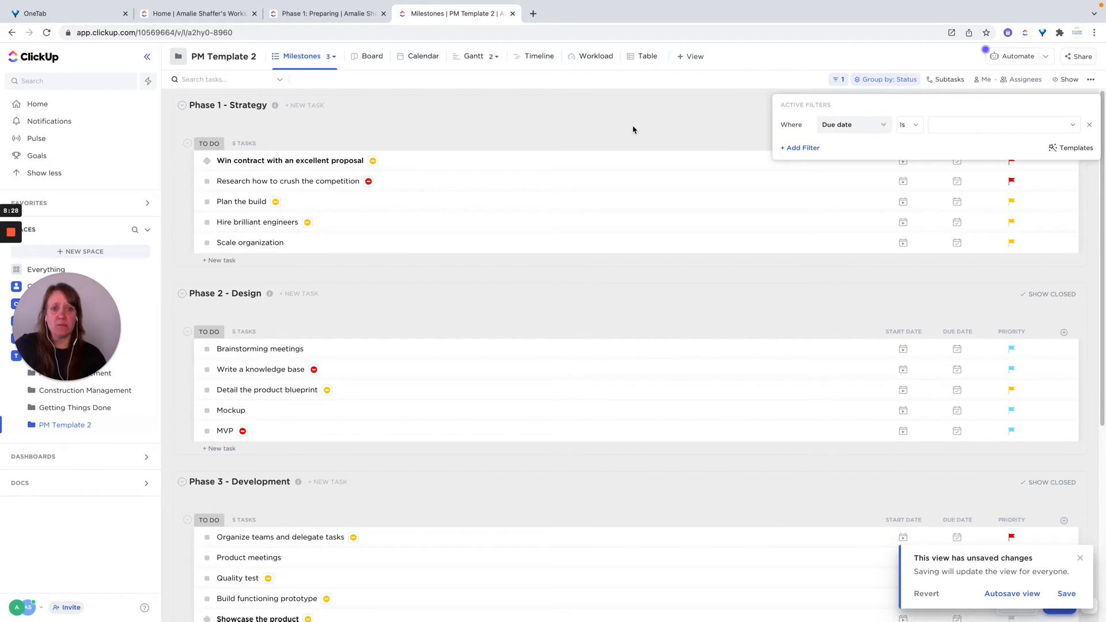
{"action": "left_click", "coordinate": [983, 128]}
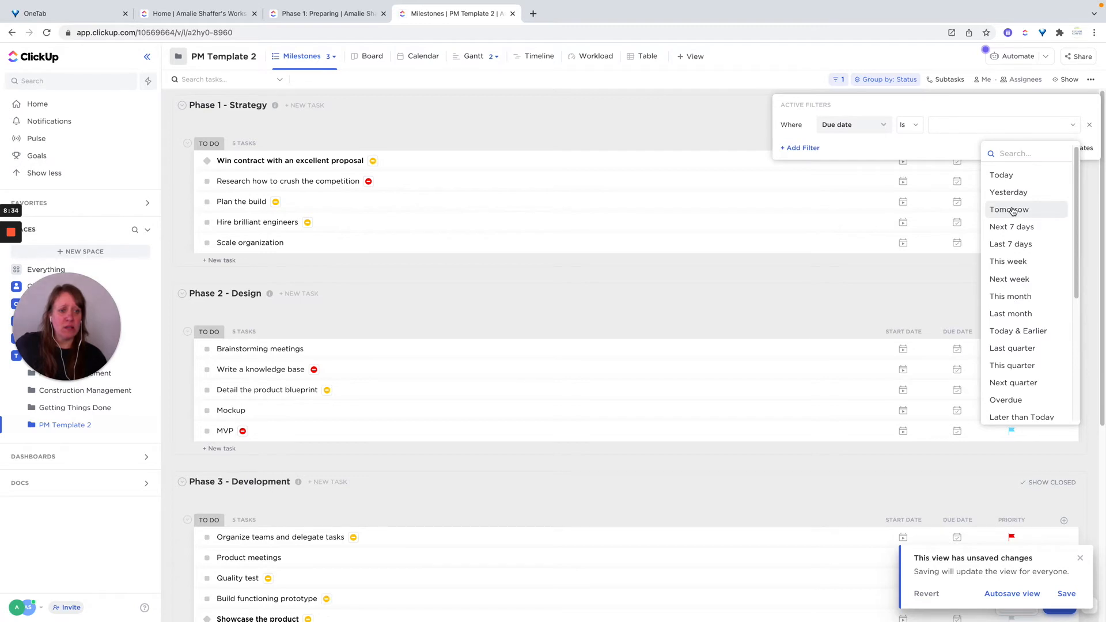
{"action": "left_click", "coordinate": [1003, 400]}
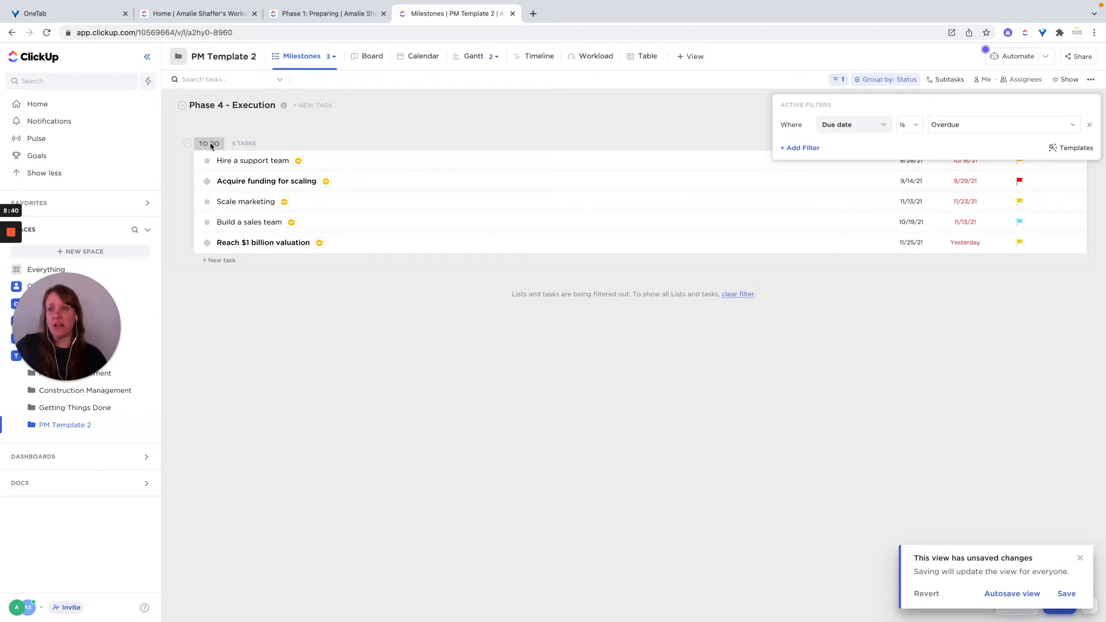
Set the due date filter to Next 7 days and save the view.
{"action": "left_click", "coordinate": [949, 126]}
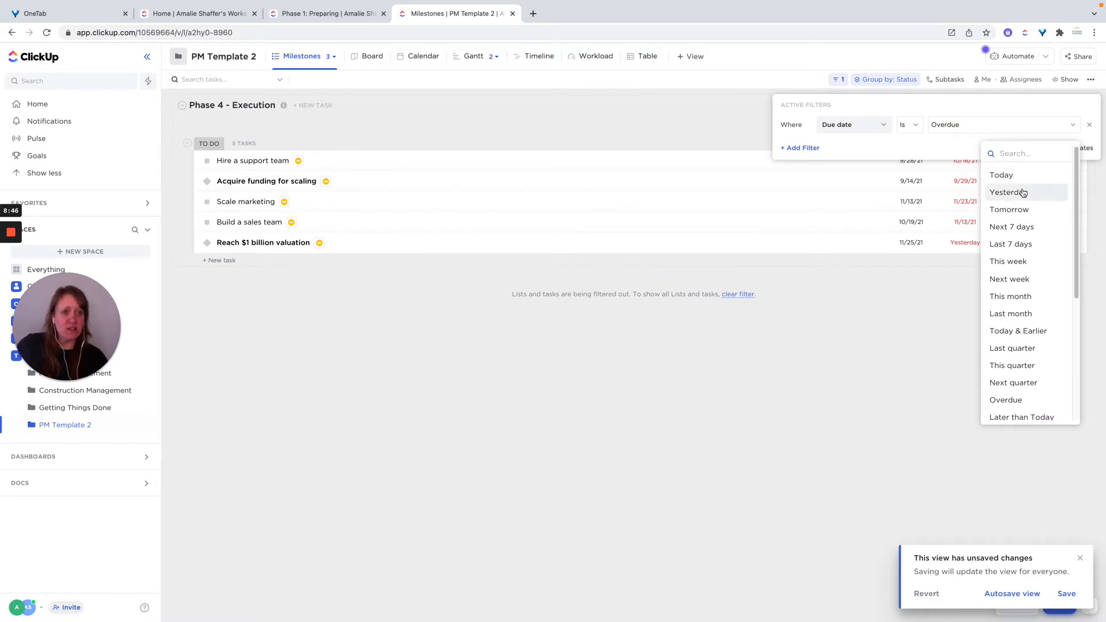
{"action": "left_click", "coordinate": [1026, 227]}
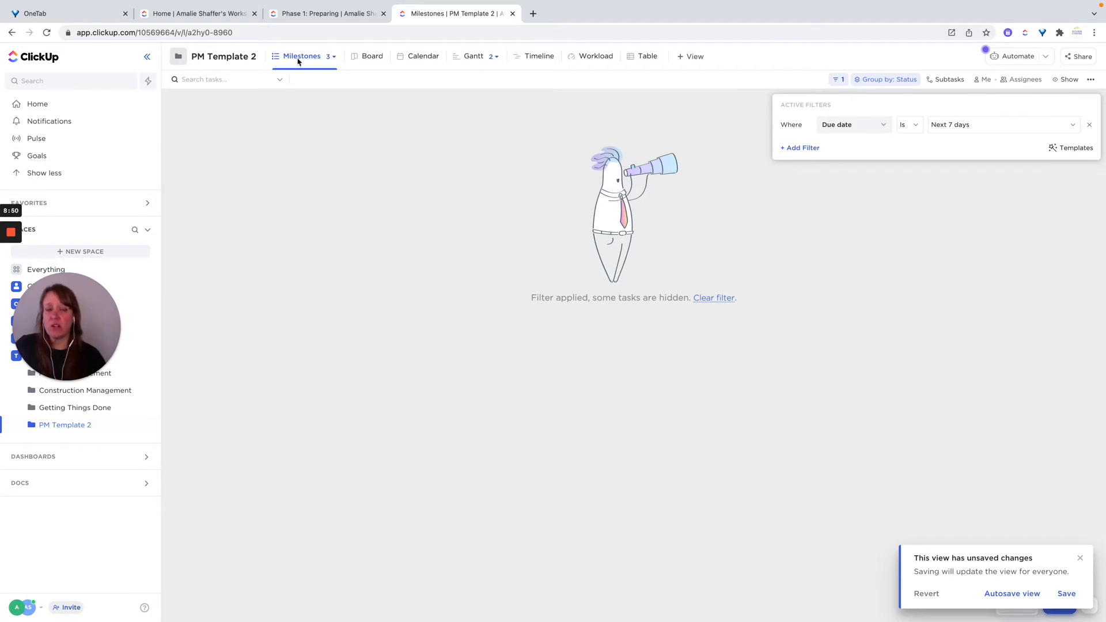
{"action": "left_click", "coordinate": [1065, 596]}
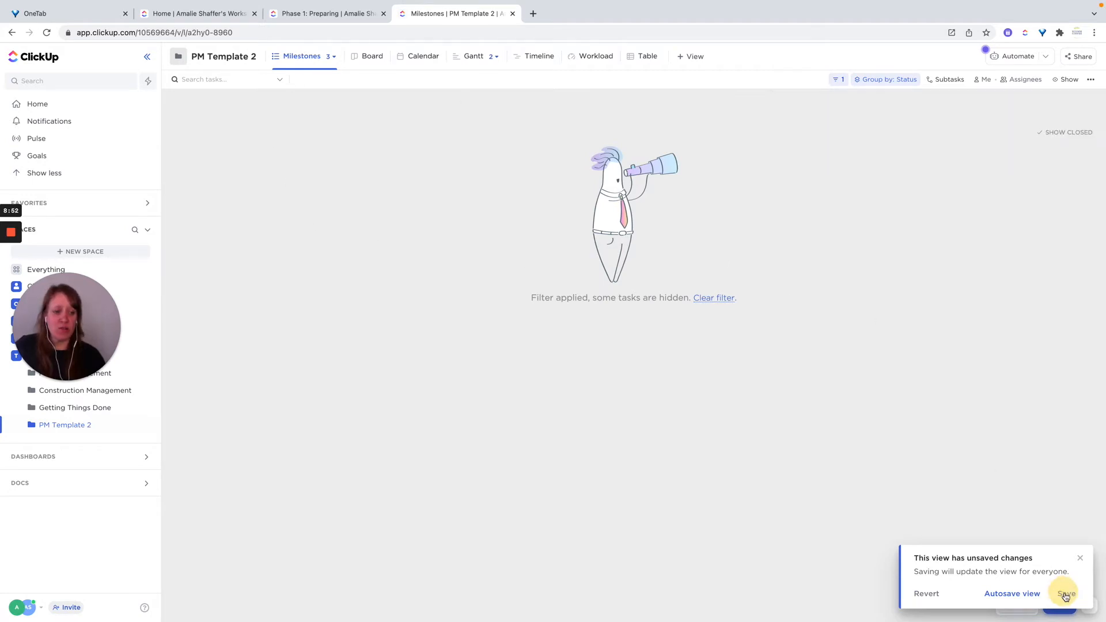
In the List view, set "Win contract with an excellent proposal" to start January 24 and be due January 26, 2022.
{"action": "left_click", "coordinate": [292, 61]}
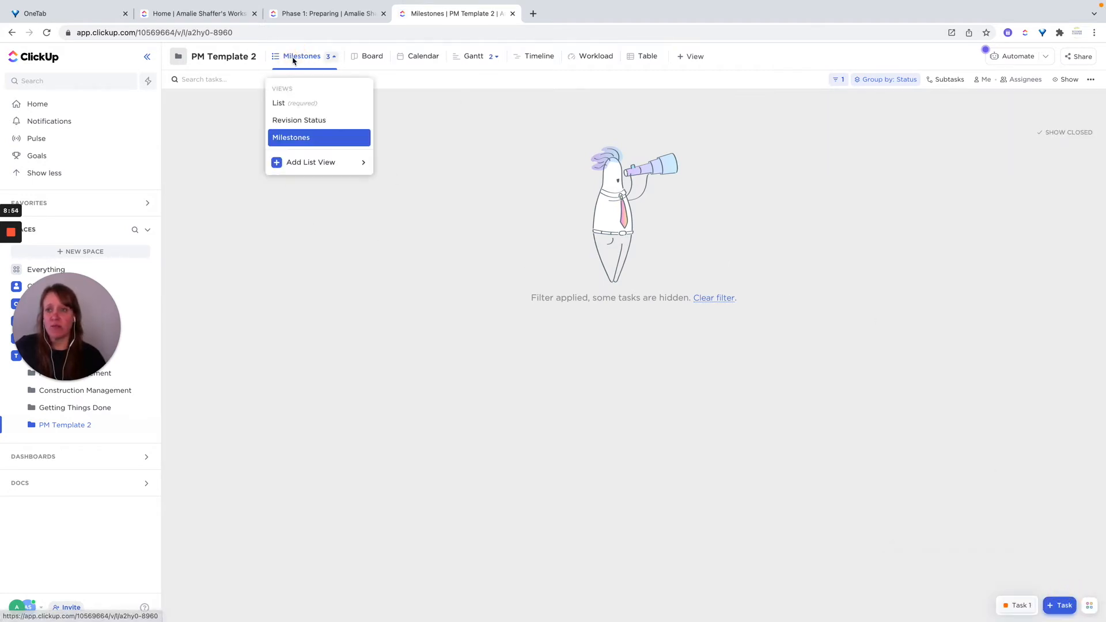
{"action": "left_click", "coordinate": [278, 104]}
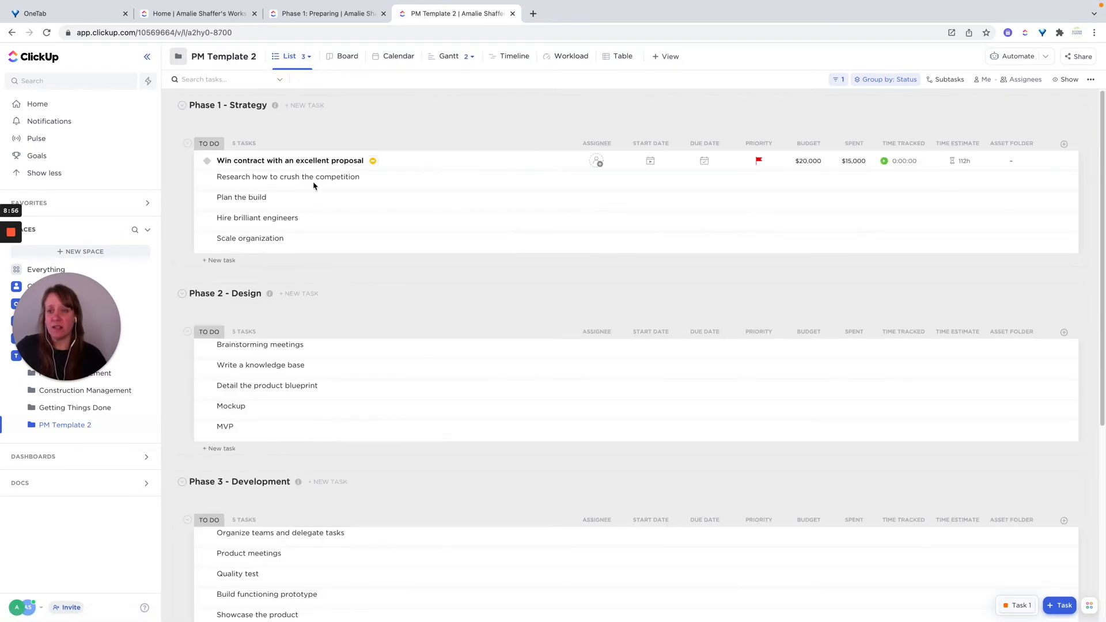
{"action": "left_click", "coordinate": [650, 163]}
{"action": "left_click", "coordinate": [656, 182]}
{"action": "left_click", "coordinate": [683, 59]}
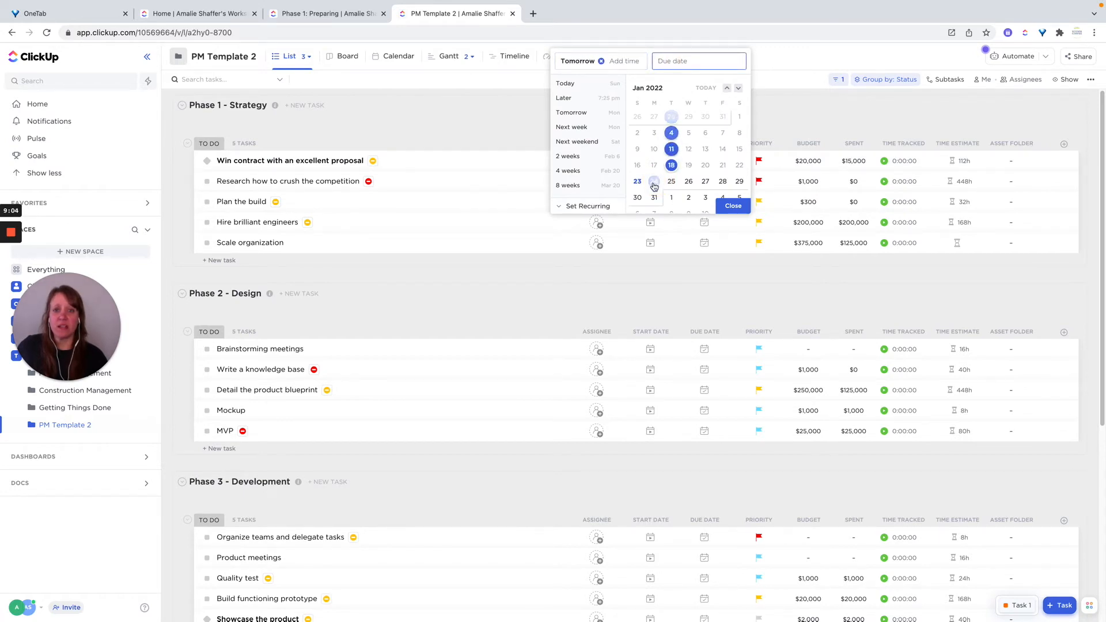
{"action": "left_click", "coordinate": [689, 181]}
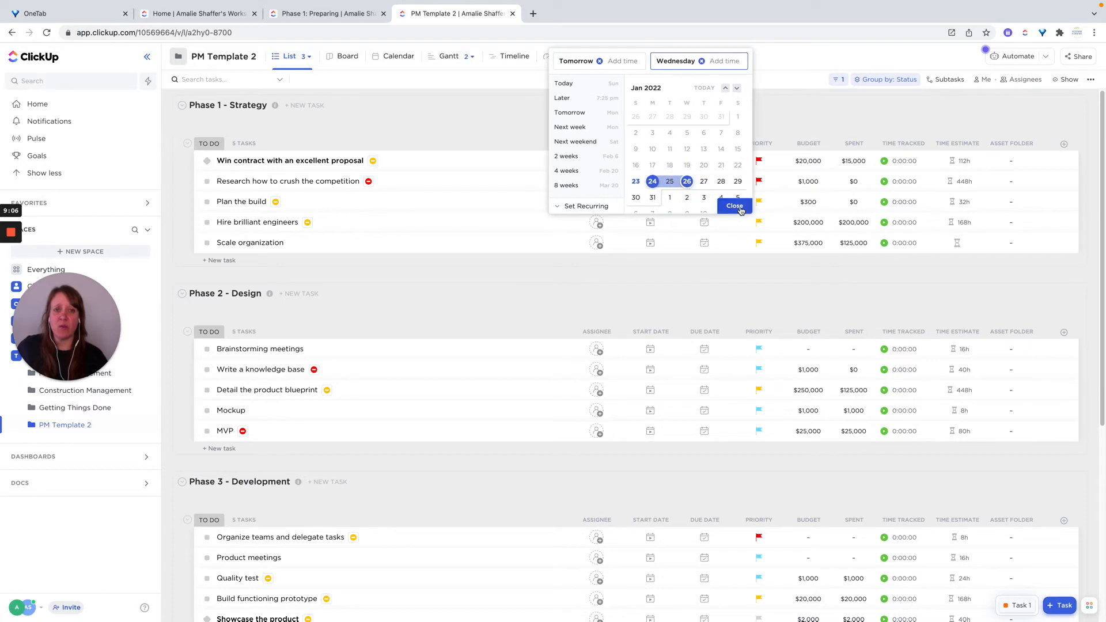
{"action": "left_click", "coordinate": [735, 206]}
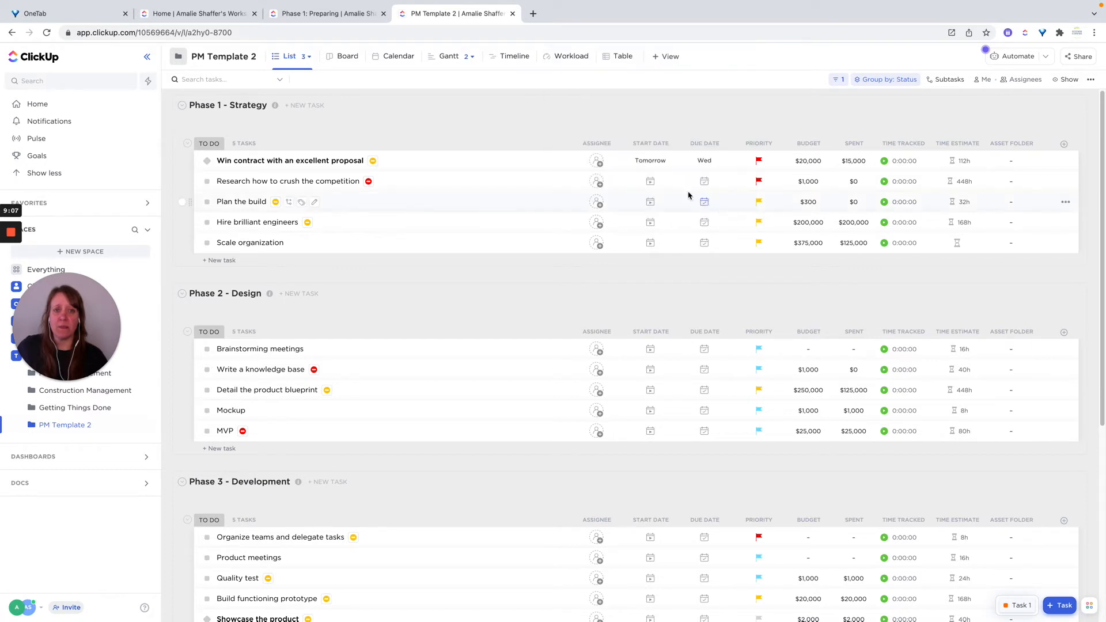
Set "Research how to crush the competition" to start January 24 and be due January 25, 2022.
{"action": "left_click", "coordinate": [650, 182]}
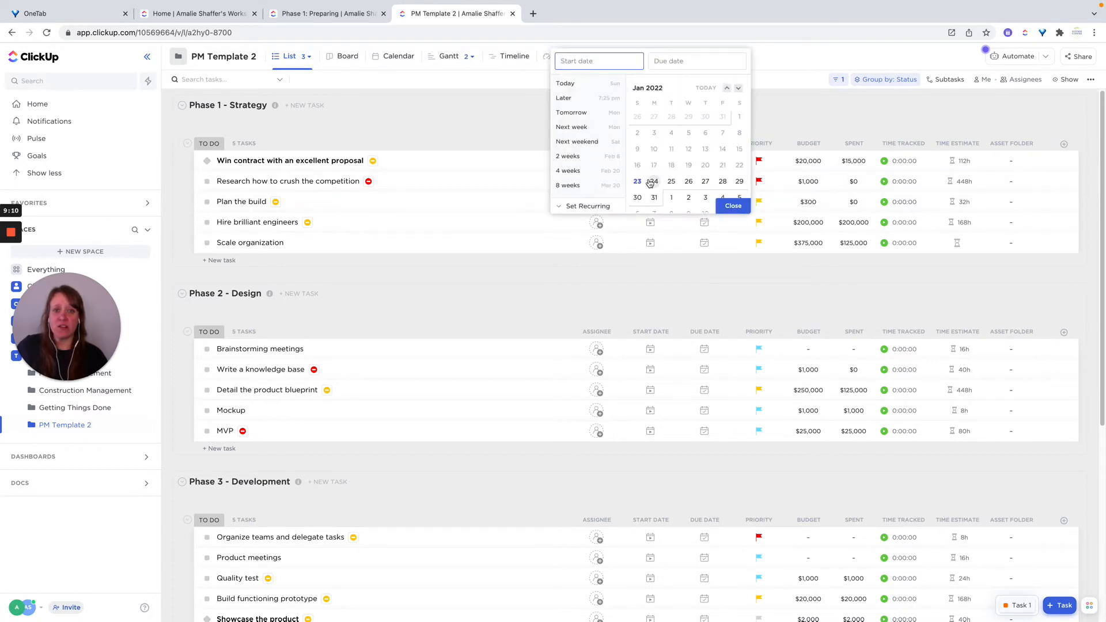
{"action": "left_click", "coordinate": [655, 182]}
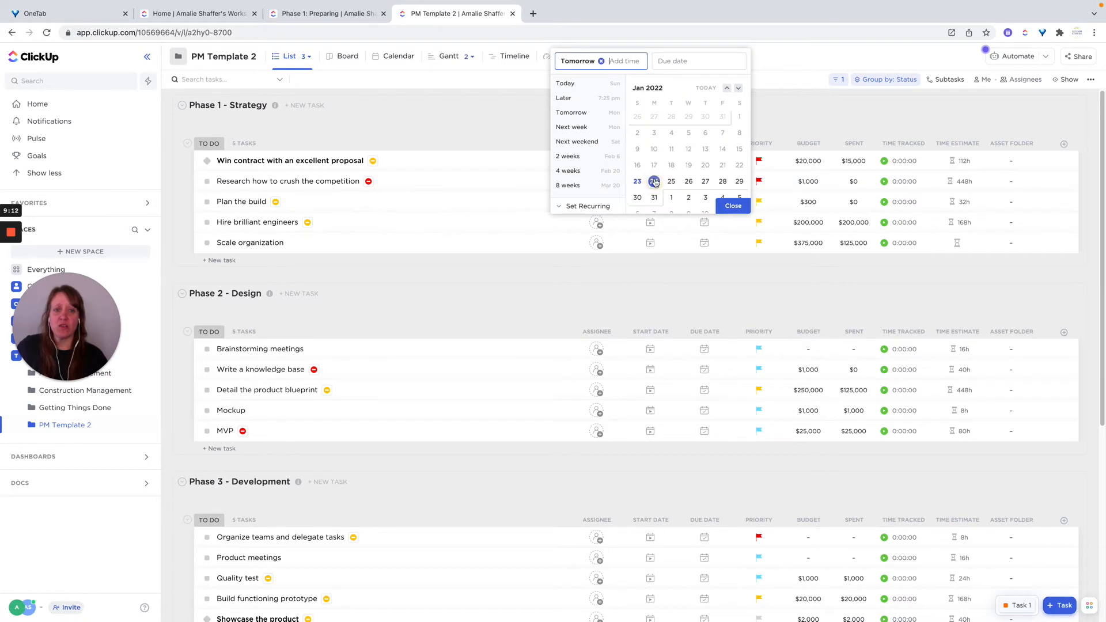
{"action": "left_click", "coordinate": [691, 60]}
{"action": "left_click", "coordinate": [671, 182]}
{"action": "left_click", "coordinate": [734, 206]}
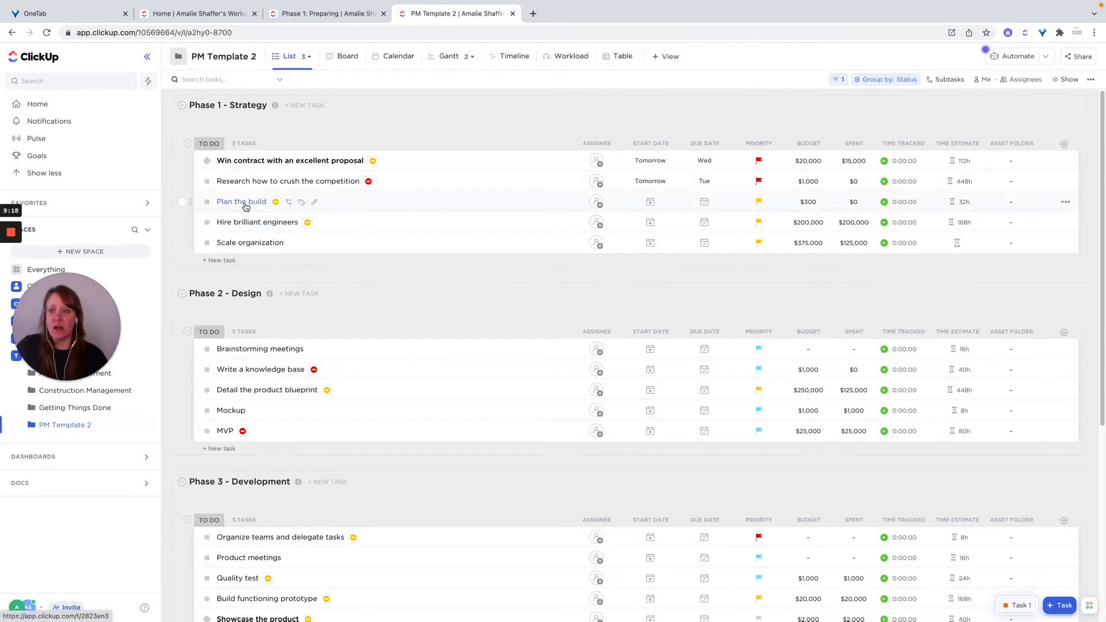
Move the due date of "Win contract with an excellent proposal" to Friday, January 28.
{"action": "left_click", "coordinate": [703, 161]}
{"action": "left_click", "coordinate": [774, 182]}
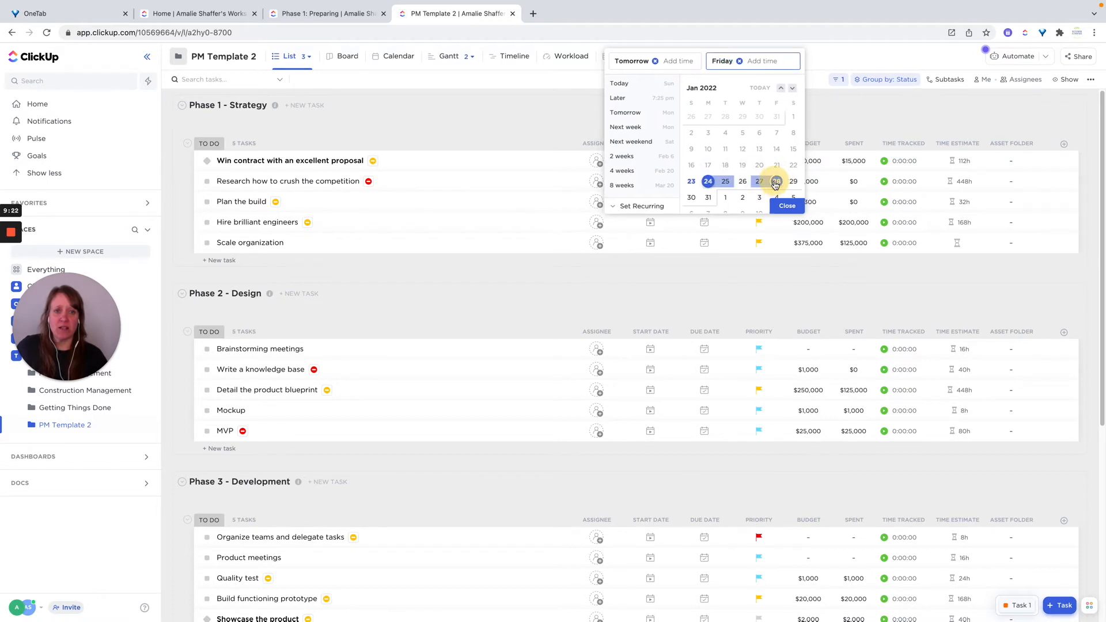
{"action": "left_click", "coordinate": [791, 210]}
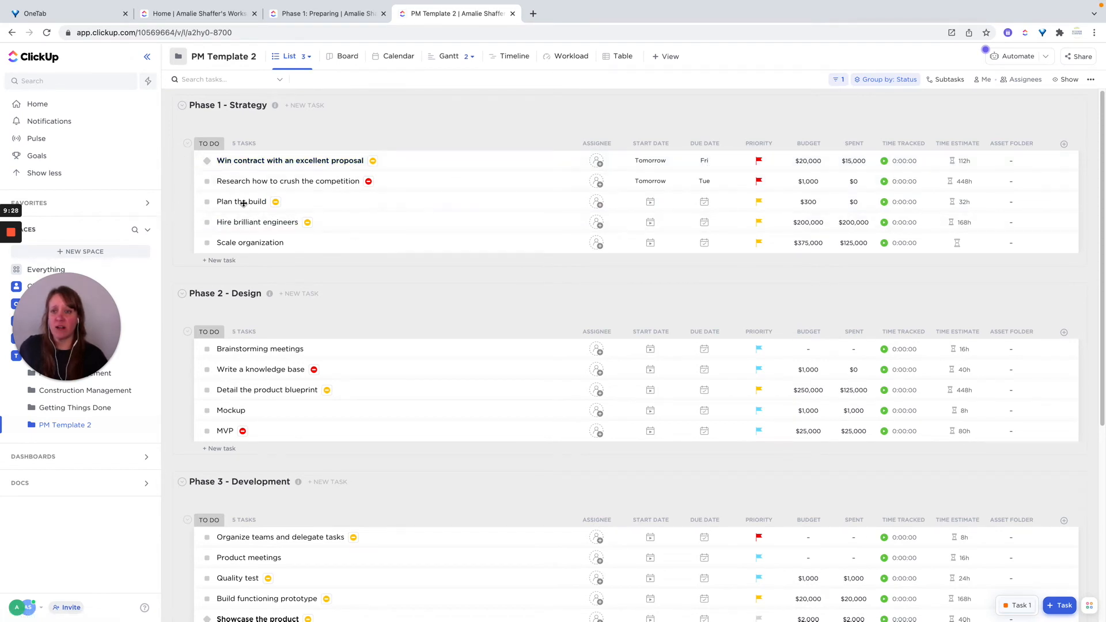
Set "Plan the build" to start January 24 and be due January 26, 2022.
{"action": "left_click", "coordinate": [650, 202]}
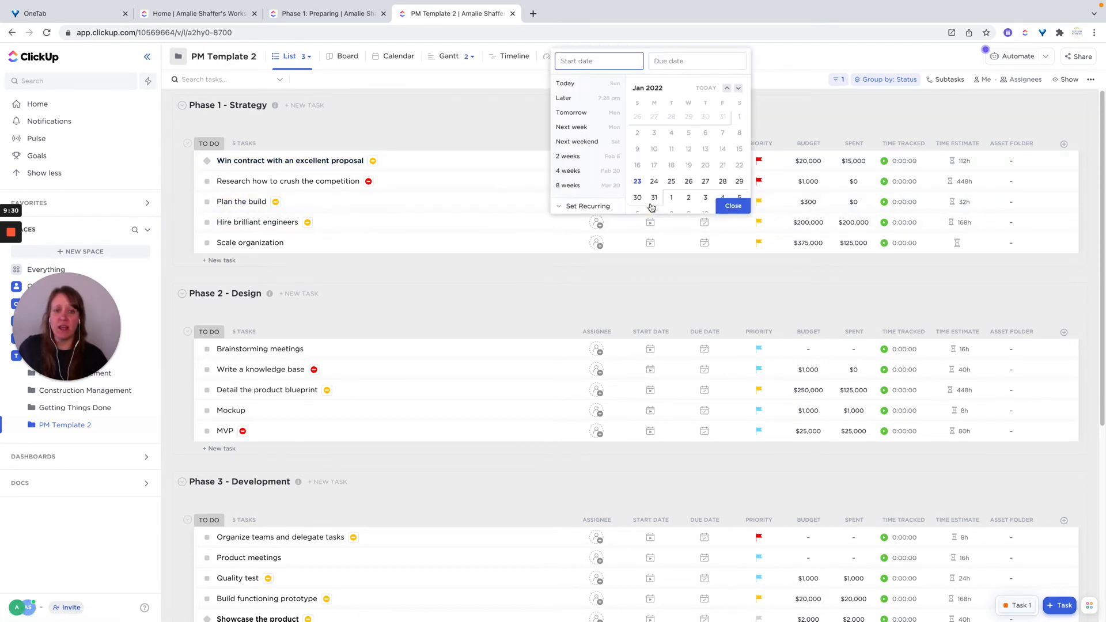
{"action": "left_click", "coordinate": [655, 182]}
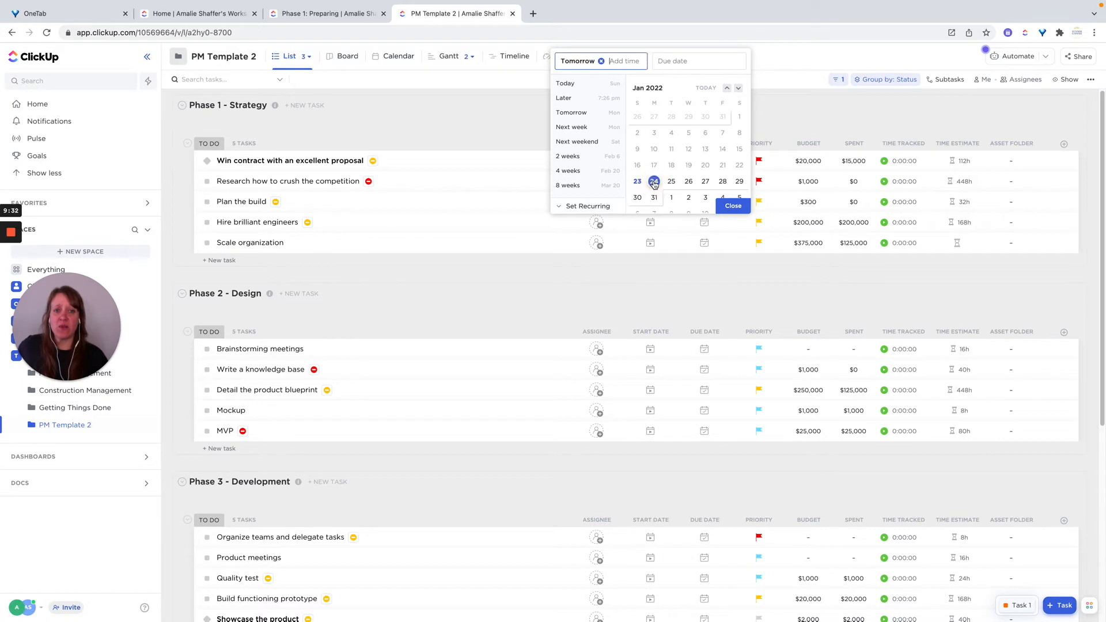
{"action": "left_click", "coordinate": [672, 61]}
{"action": "left_click", "coordinate": [688, 181]}
{"action": "left_click", "coordinate": [735, 208]}
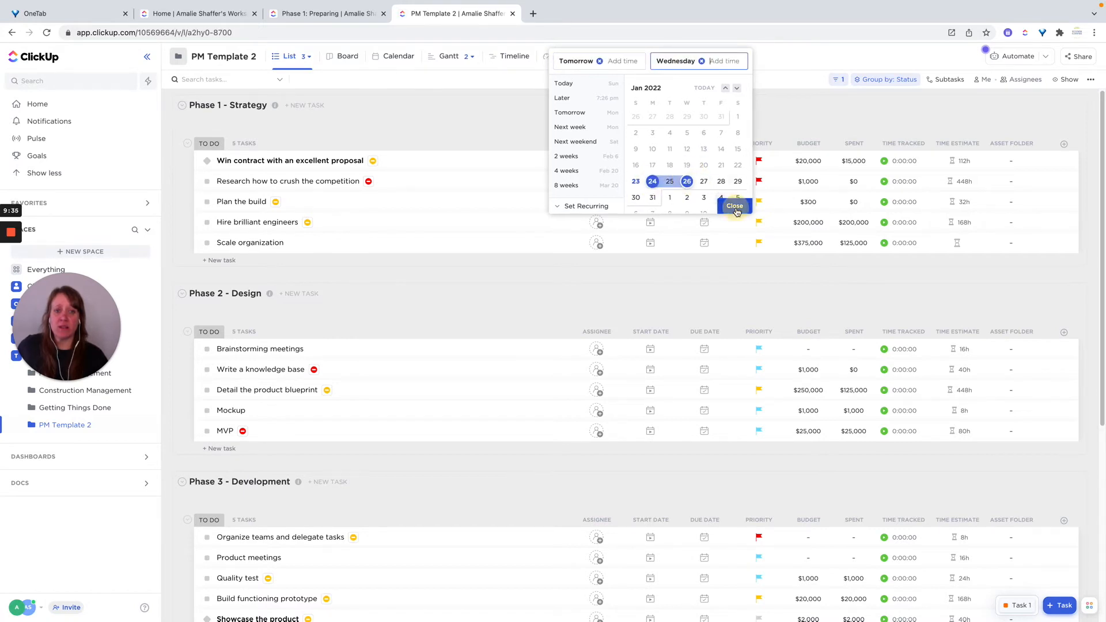
Set "Hire brilliant engineers" to start January 26 and be due January 31, 2022.
{"action": "left_click", "coordinate": [650, 223]}
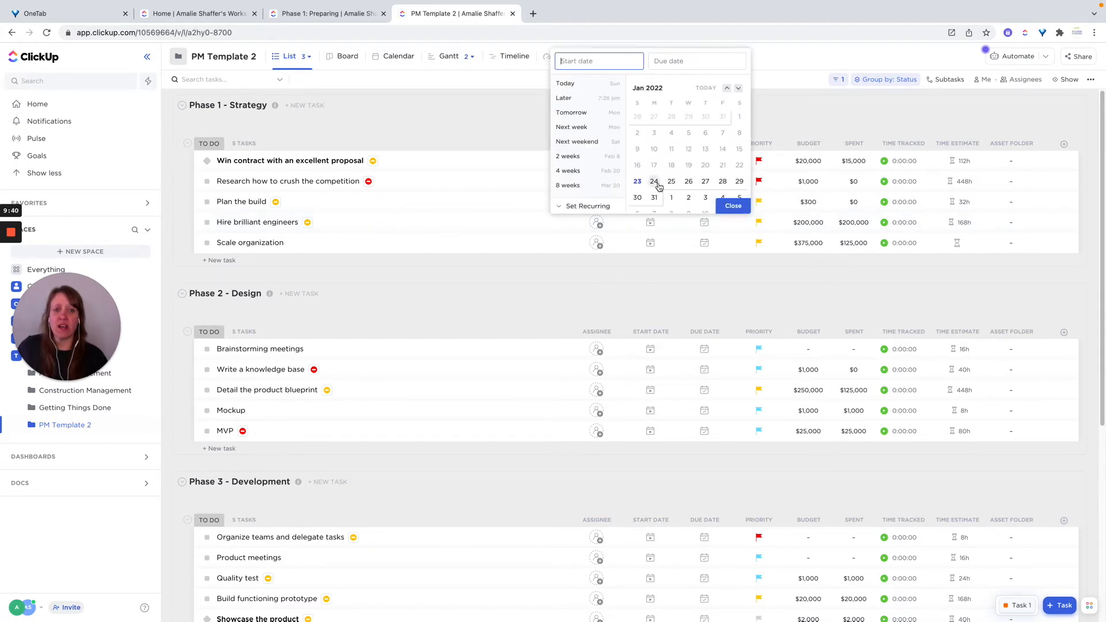
{"action": "left_click", "coordinate": [688, 182]}
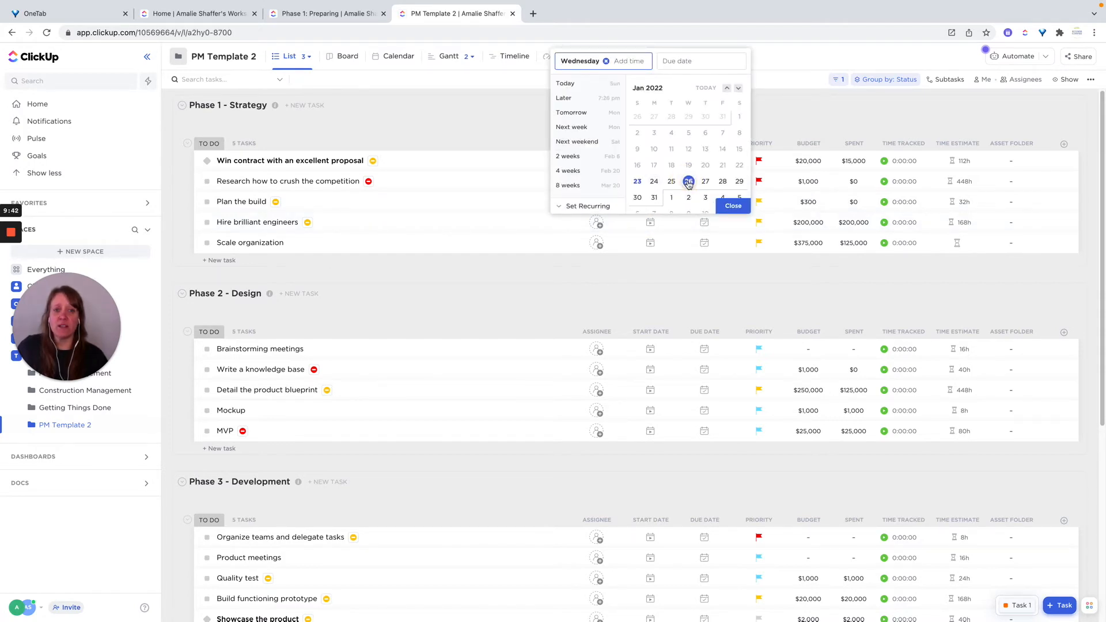
{"action": "left_click", "coordinate": [687, 62]}
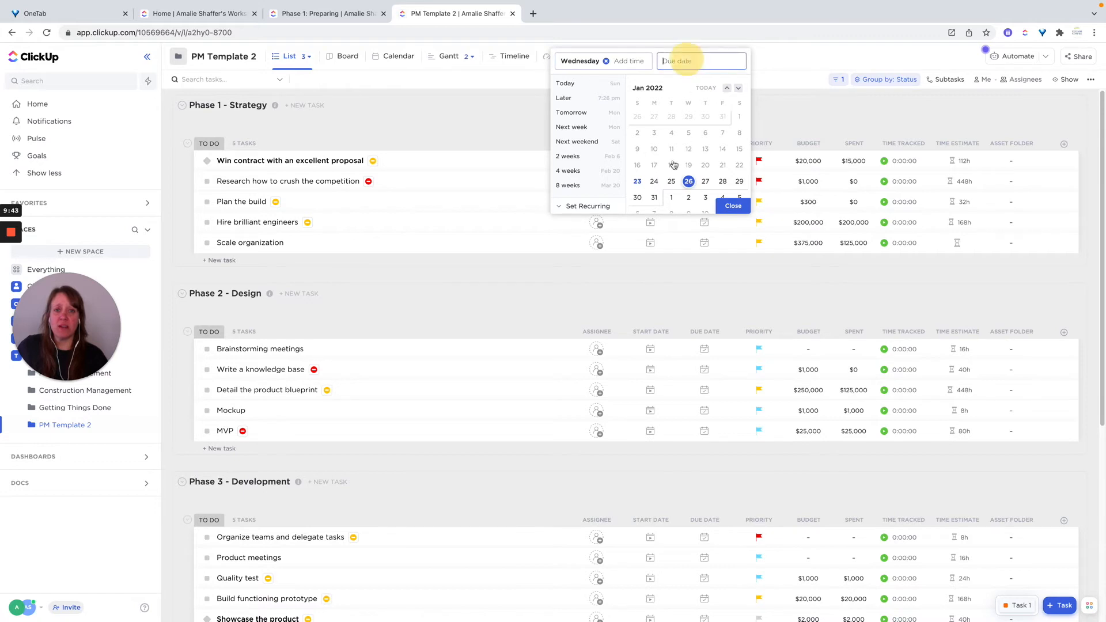
{"action": "left_click", "coordinate": [654, 198]}
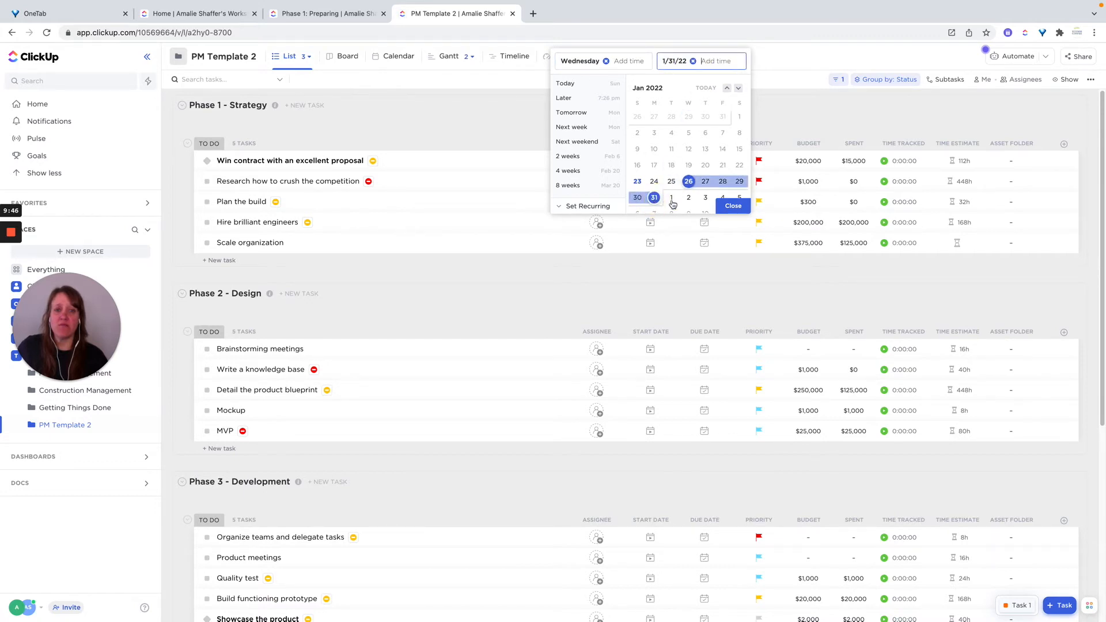
{"action": "left_click", "coordinate": [733, 206]}
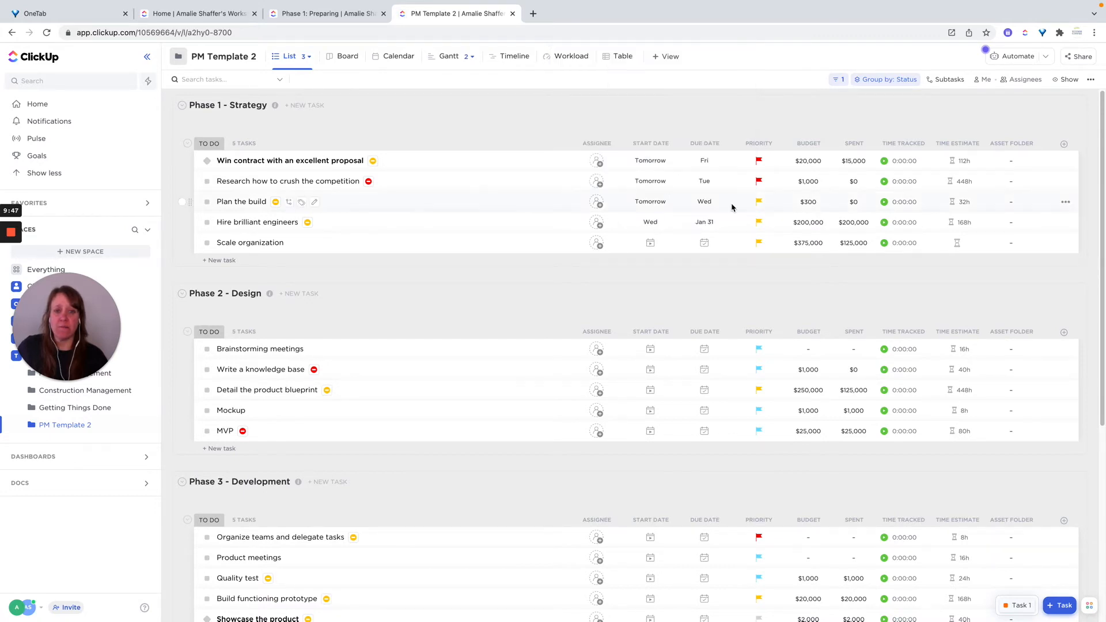
Set "Scale organization" to start January 26 and be due February 2, 2022.
{"action": "left_click", "coordinate": [651, 245]}
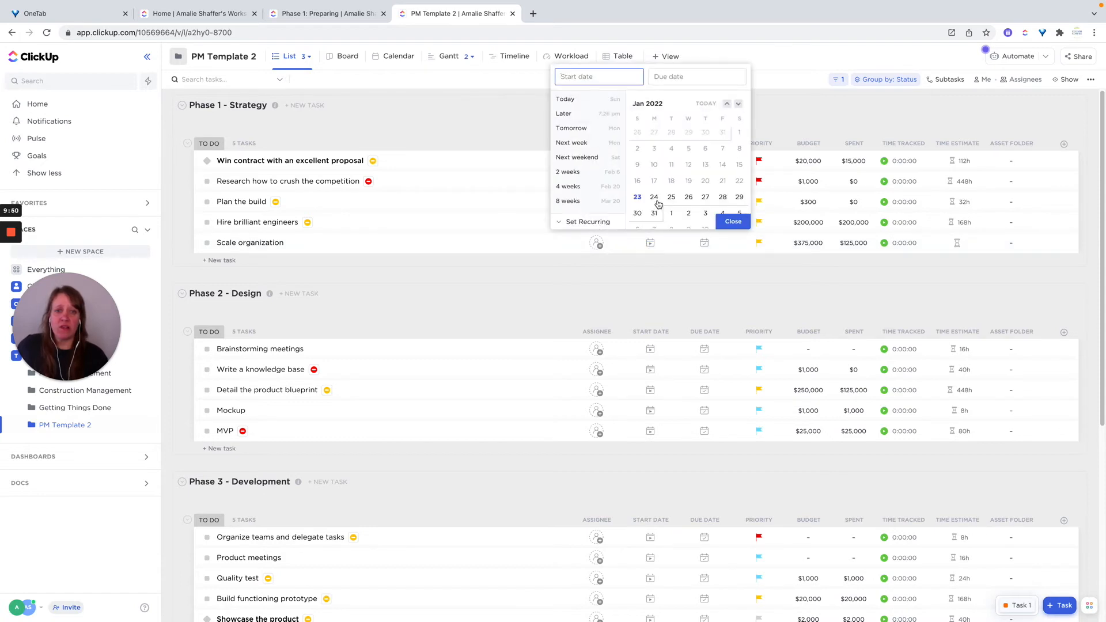
{"action": "left_click", "coordinate": [688, 199]}
{"action": "left_click", "coordinate": [700, 82]}
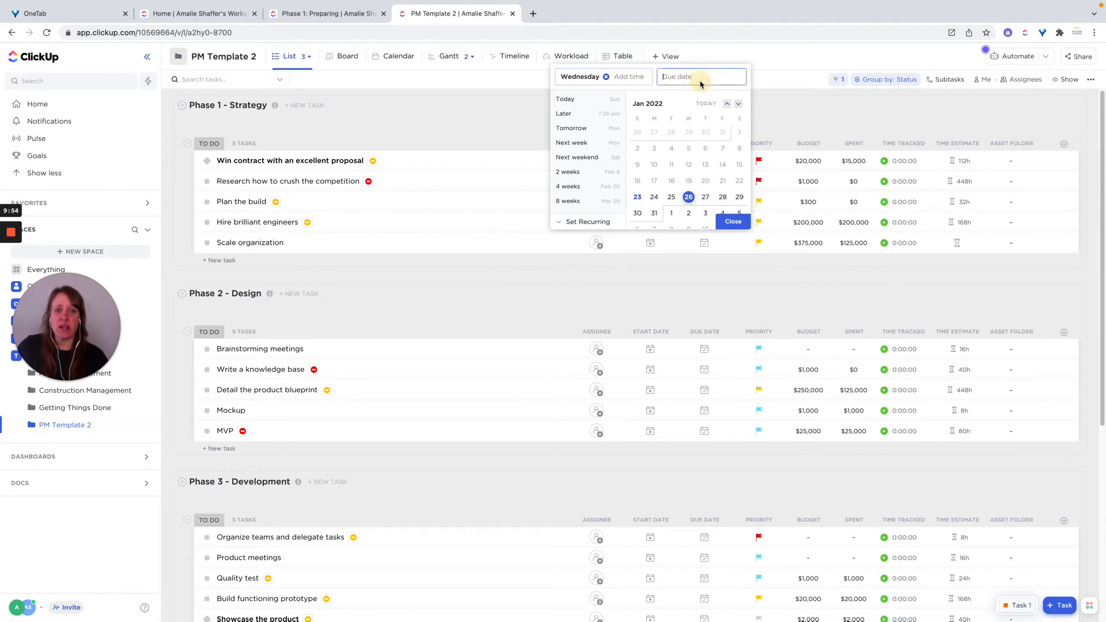
{"action": "left_click", "coordinate": [689, 214]}
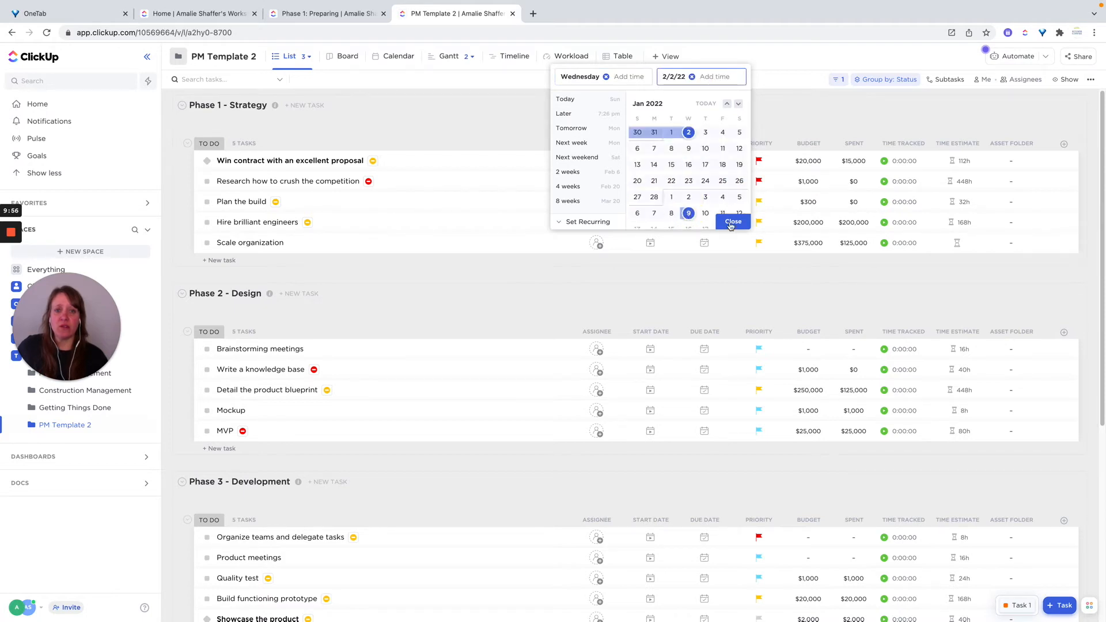
{"action": "left_click", "coordinate": [734, 223]}
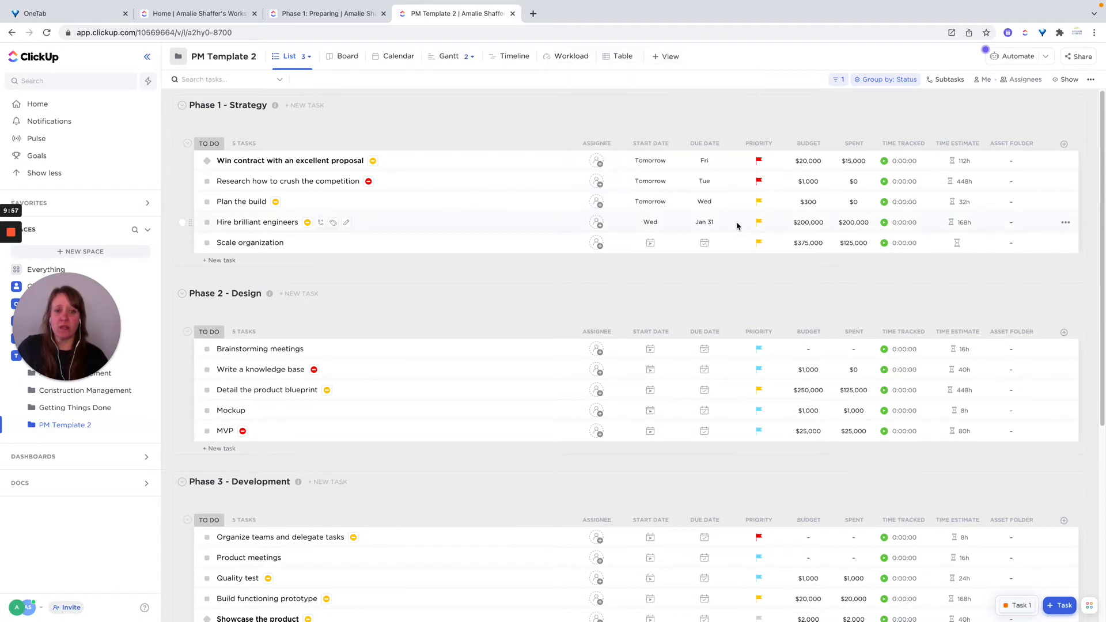
Extend the due date of the "Win contract with an excellent proposal" milestone to February 4, 2022.
{"action": "left_click", "coordinate": [705, 162]}
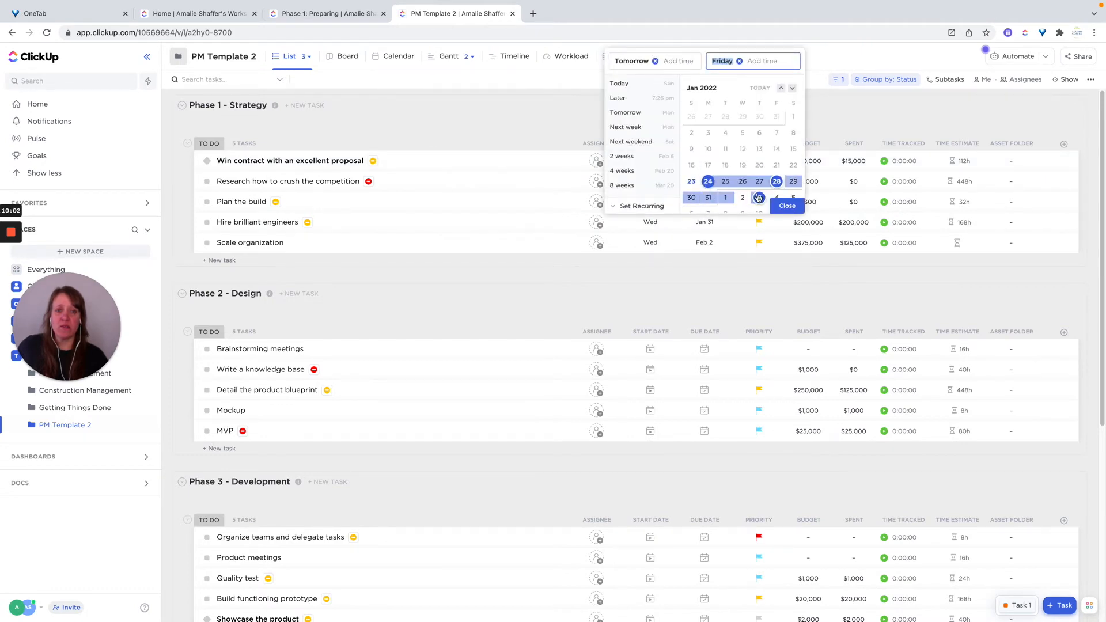
{"action": "left_click", "coordinate": [775, 198]}
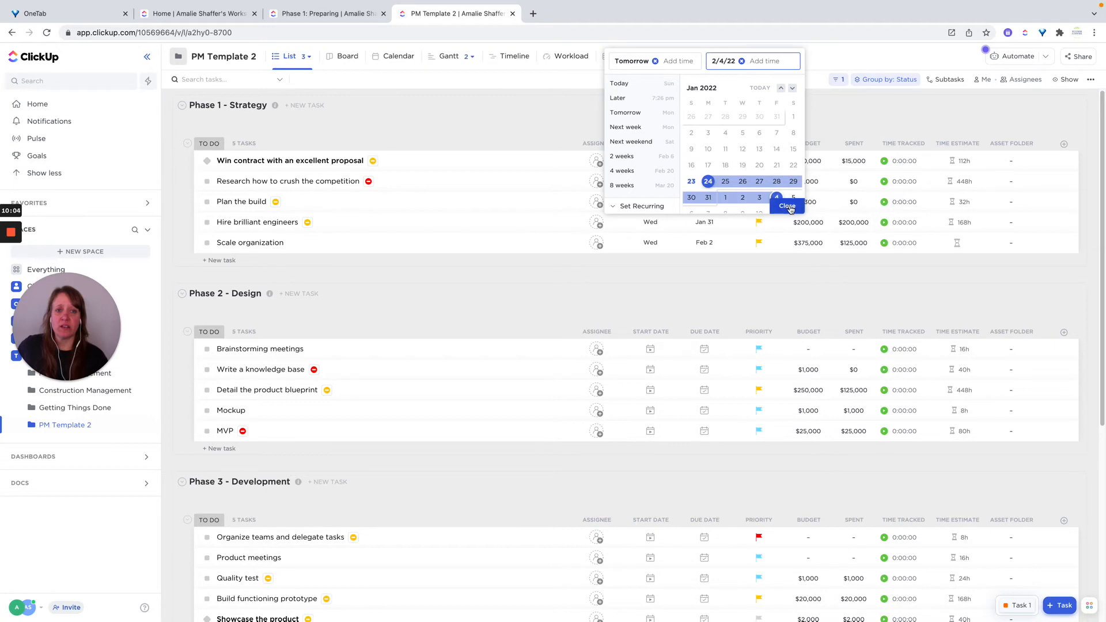
{"action": "left_click", "coordinate": [788, 207]}
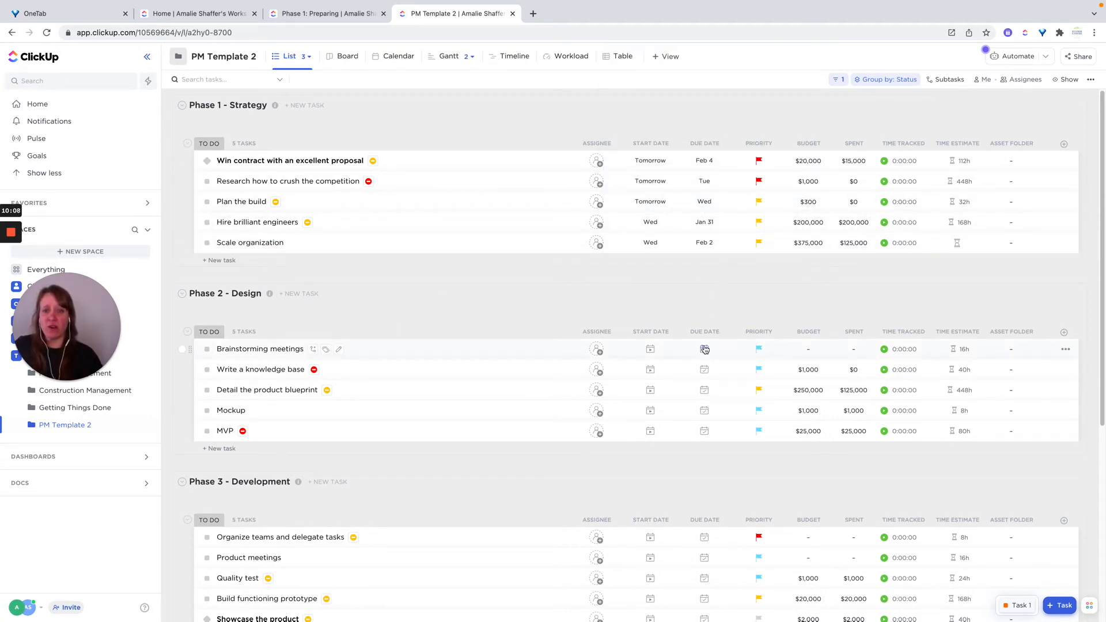
Check which of the newly dated tasks pass the Milestones view's filter, and return to the List view.
{"action": "scroll", "coordinate": [705, 349], "scroll_direction": "down", "scroll_amount": 1}
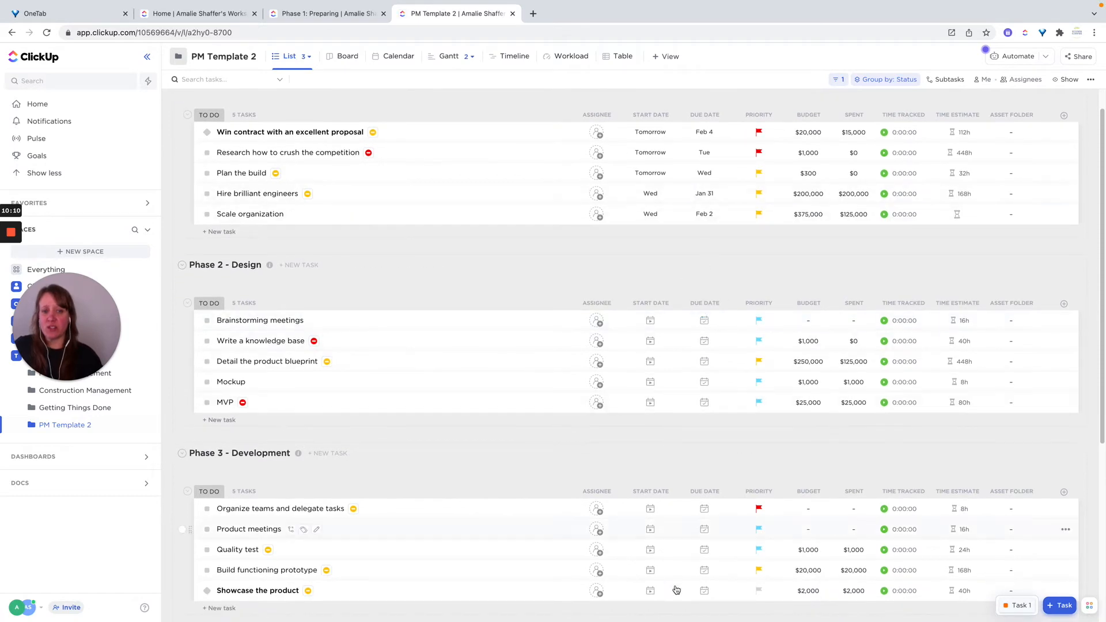
{"action": "scroll", "coordinate": [523, 317], "scroll_direction": "up", "scroll_amount": 1}
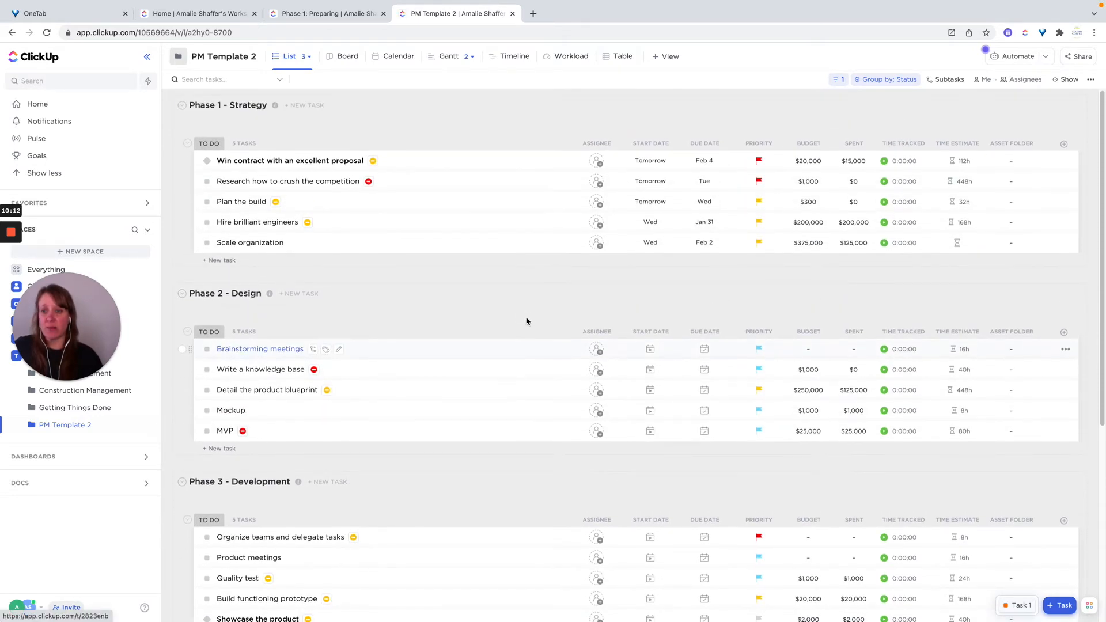
{"action": "left_click", "coordinate": [291, 58]}
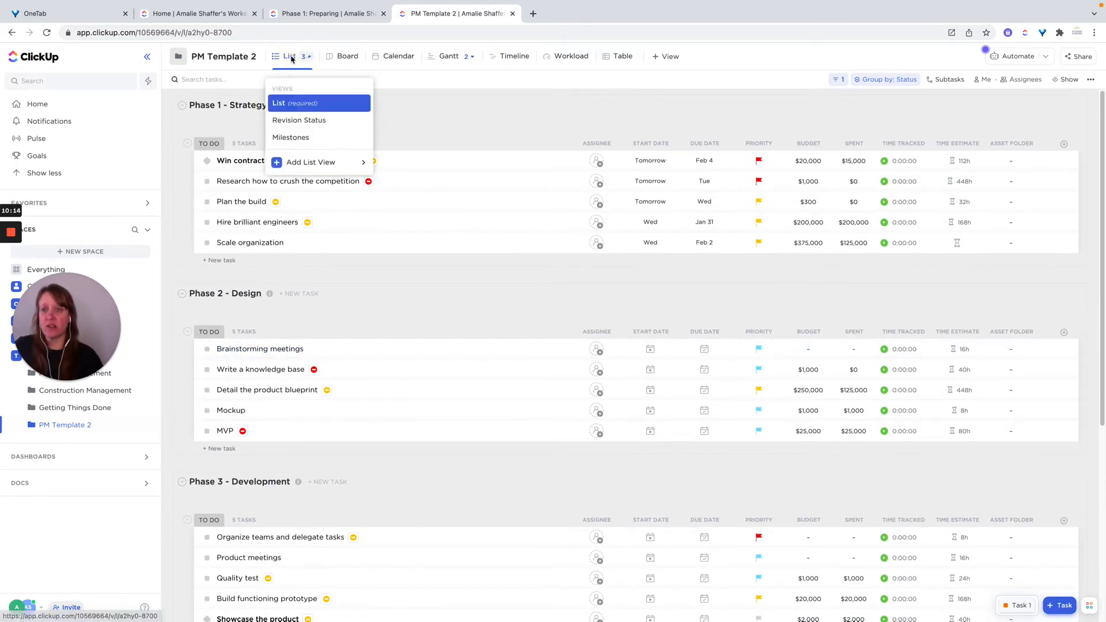
{"action": "left_click", "coordinate": [294, 137]}
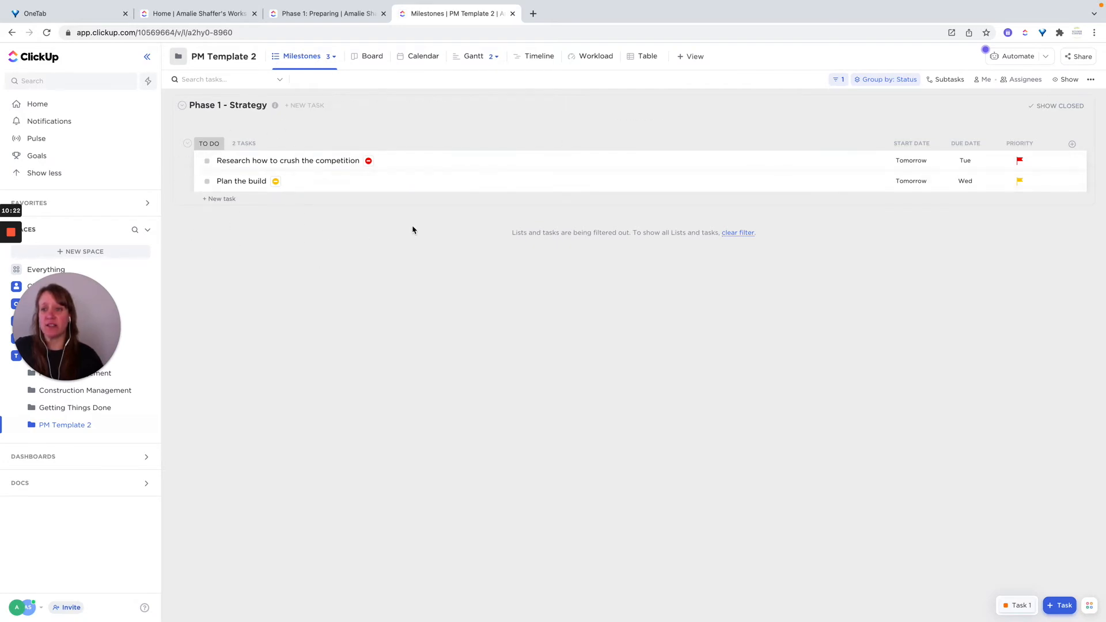
{"action": "left_click", "coordinate": [295, 58]}
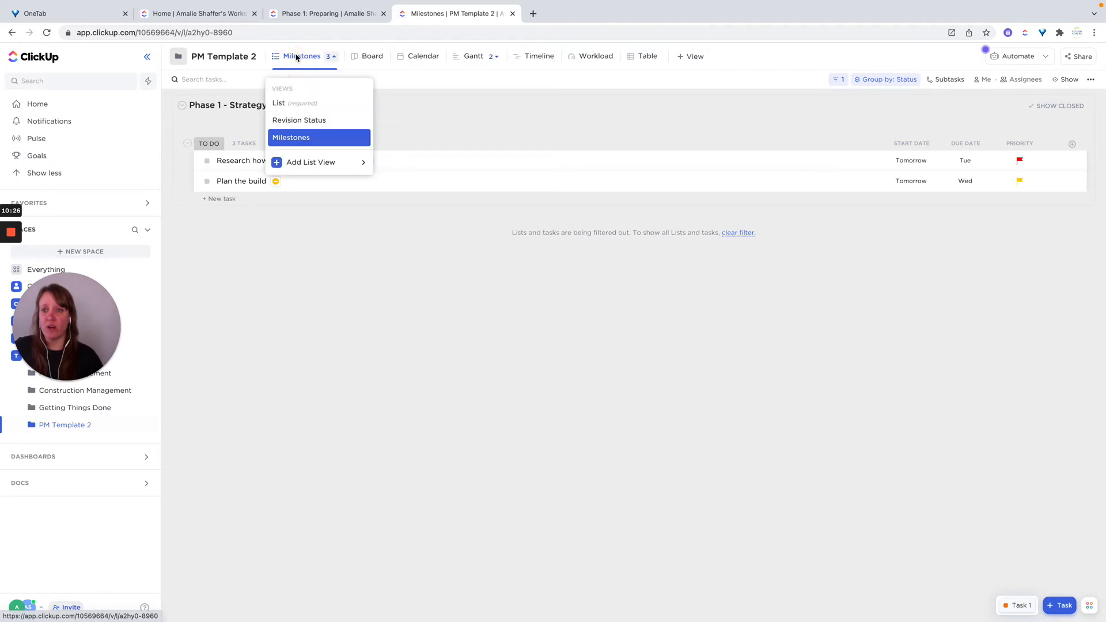
{"action": "left_click", "coordinate": [299, 102]}
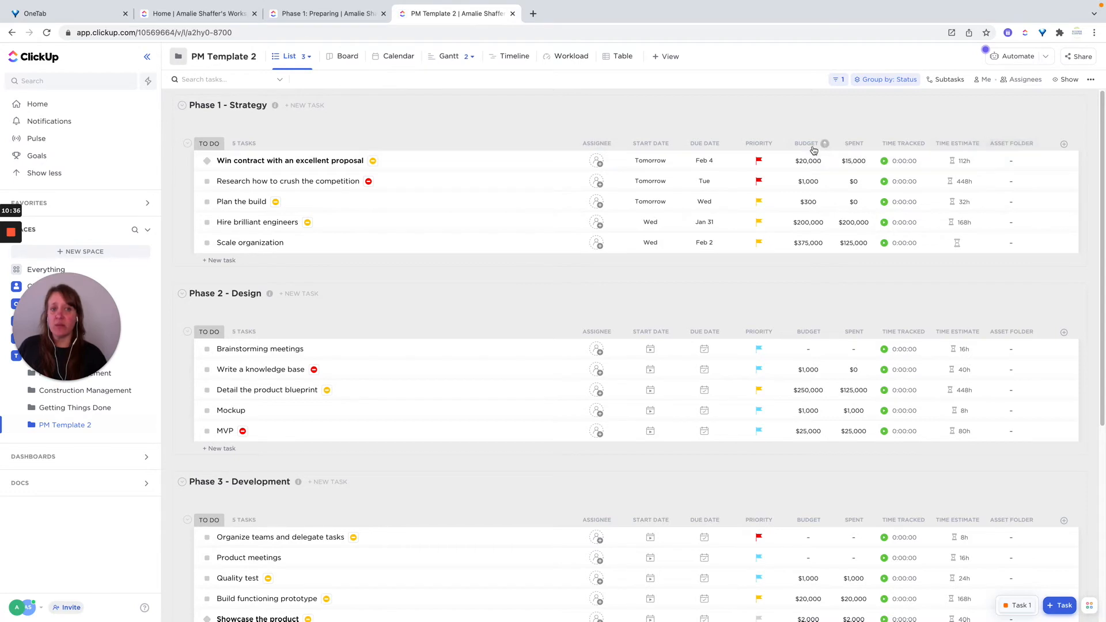
Expand the PM Template 2 folder to show its phase lists and review the tasks from Phase 1 through Phase 4.
{"action": "left_click", "coordinate": [21, 428]}
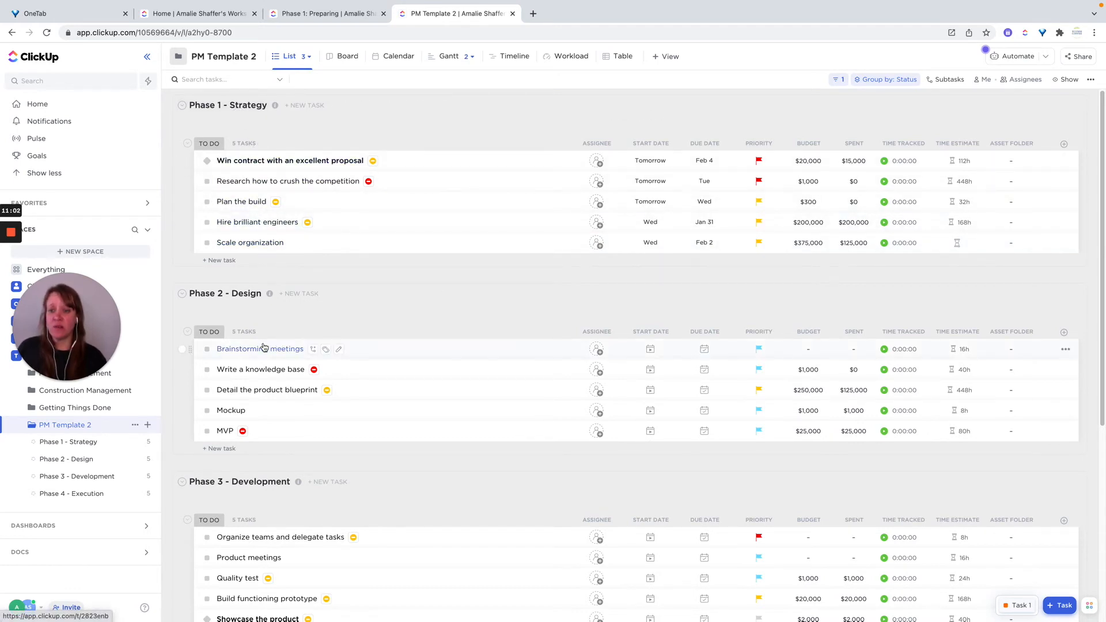
{"action": "scroll", "coordinate": [414, 374], "scroll_direction": "down", "scroll_amount": 2}
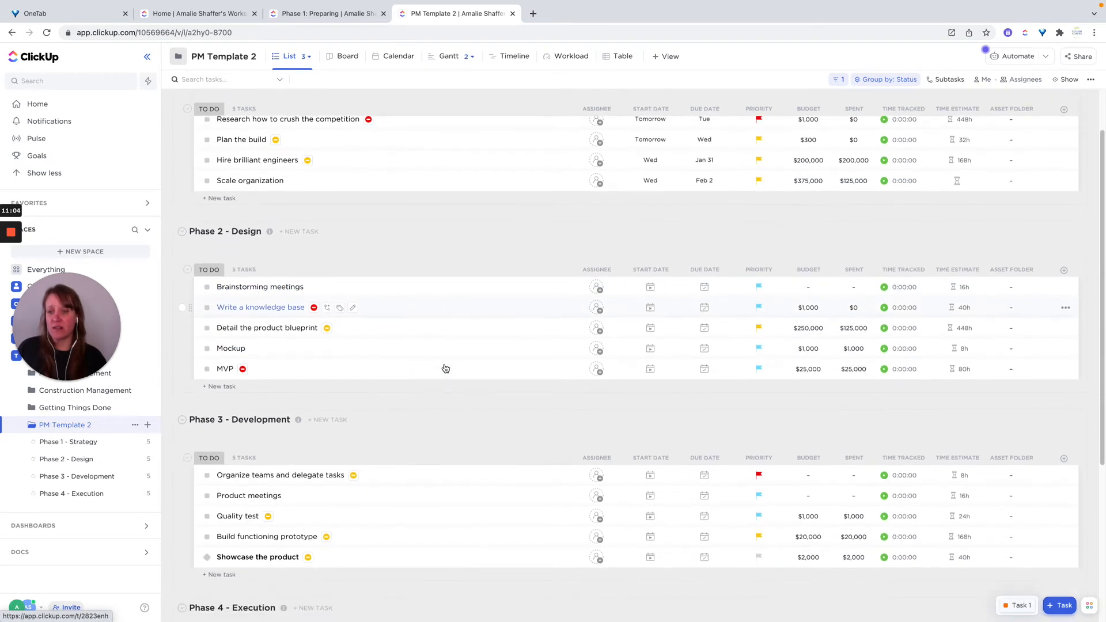
{"action": "scroll", "coordinate": [440, 383], "scroll_direction": "down", "scroll_amount": 5}
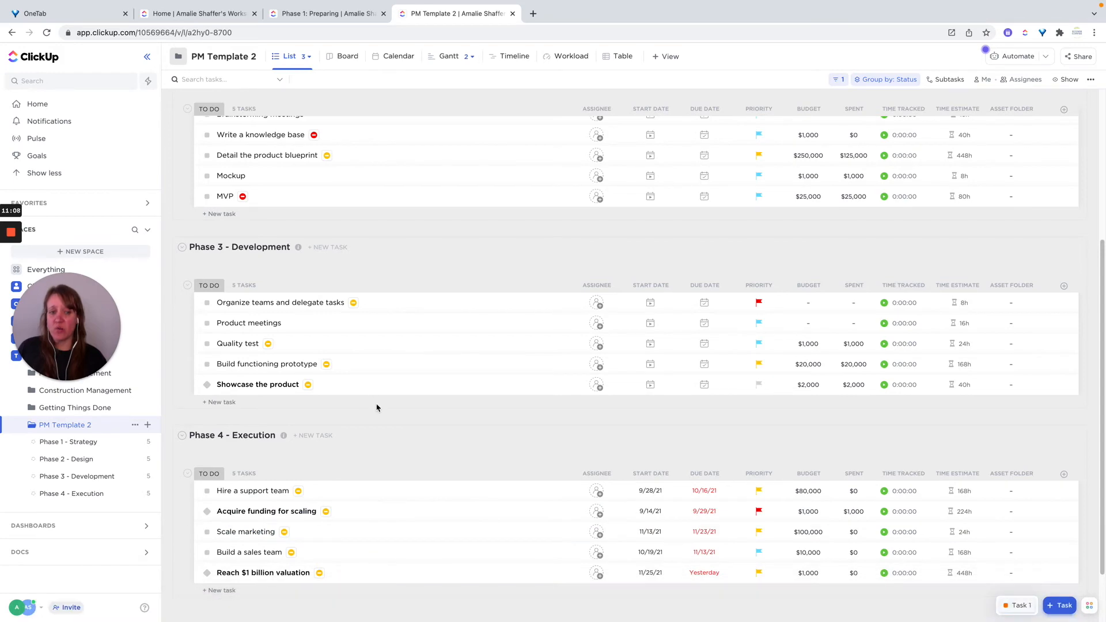
{"action": "scroll", "coordinate": [651, 318], "scroll_direction": "up", "scroll_amount": 7}
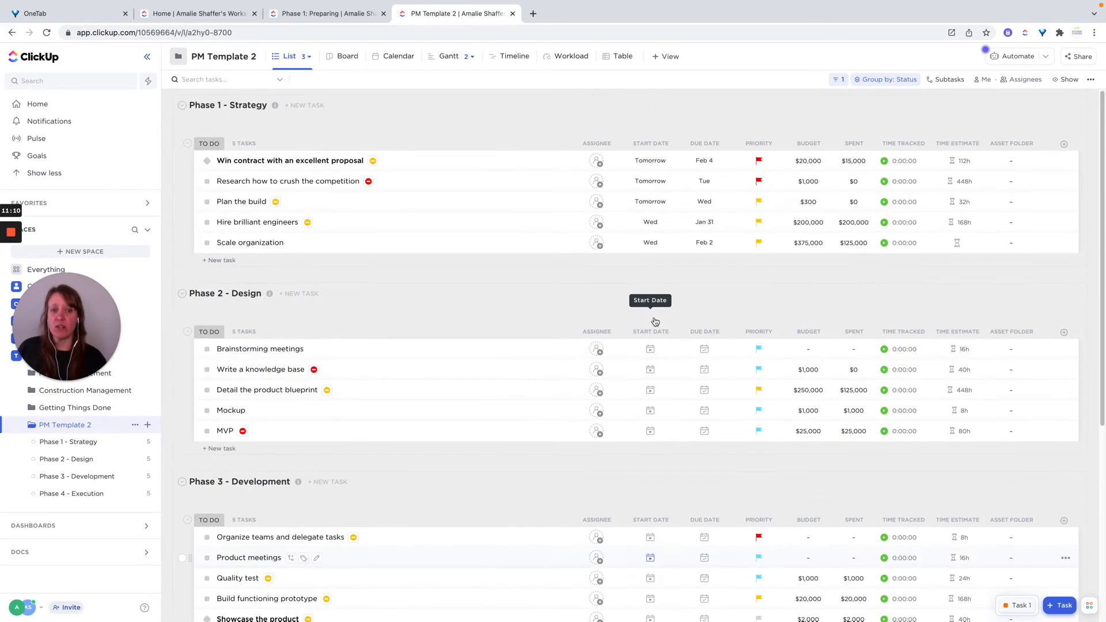
Give the "Phase 1 - Strategy" list a start date of January 24 and a due date of April 29, 2022.
{"action": "left_click", "coordinate": [275, 106]}
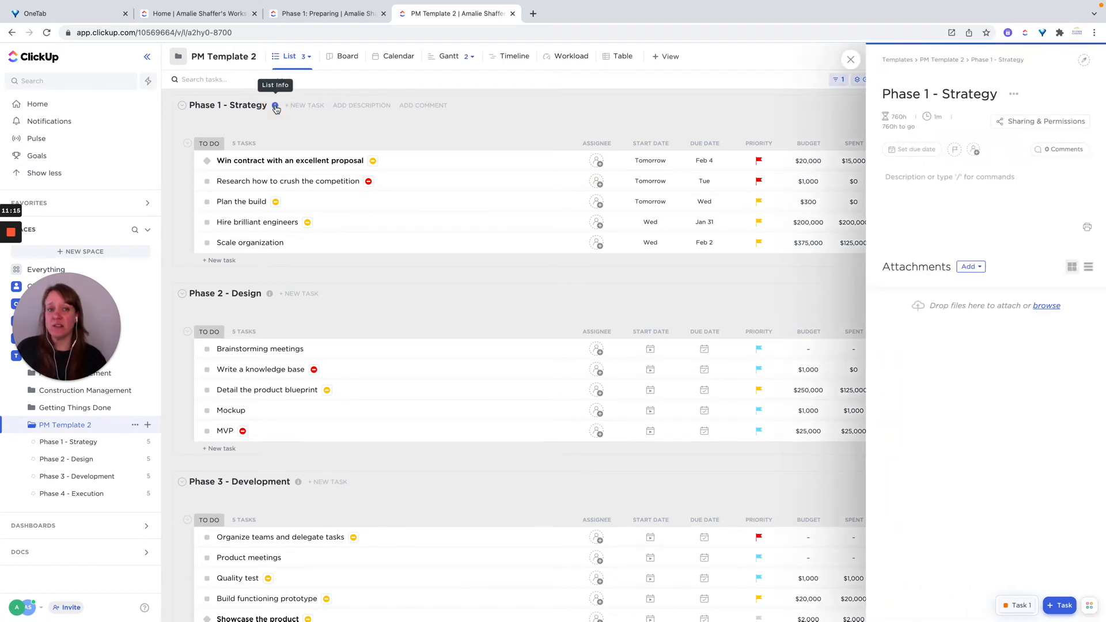
{"action": "left_click", "coordinate": [913, 150]}
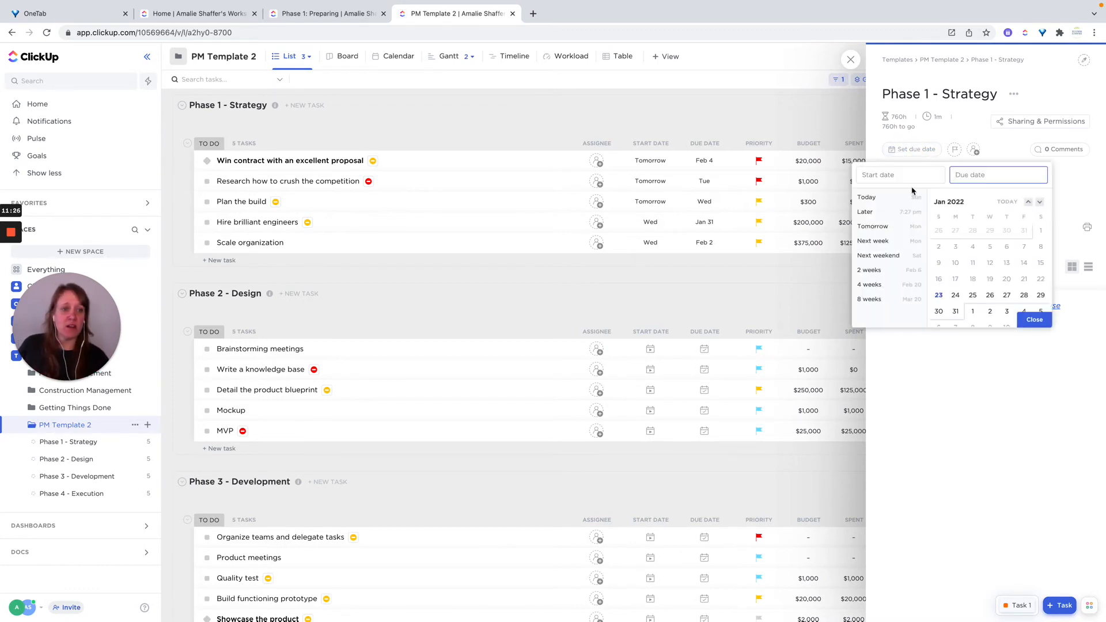
{"action": "left_click", "coordinate": [890, 175]}
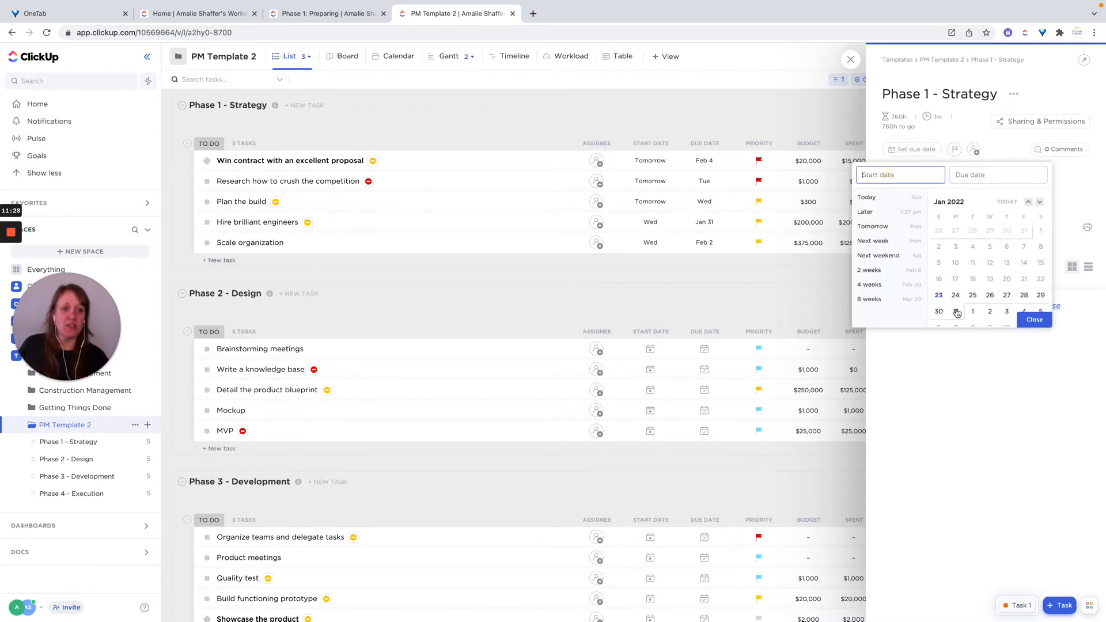
{"action": "left_click", "coordinate": [955, 296]}
{"action": "scroll", "coordinate": [990, 262], "scroll_direction": "down", "scroll_amount": 3}
{"action": "left_click", "coordinate": [986, 174]}
{"action": "scroll", "coordinate": [987, 264], "scroll_direction": "down", "scroll_amount": 8}
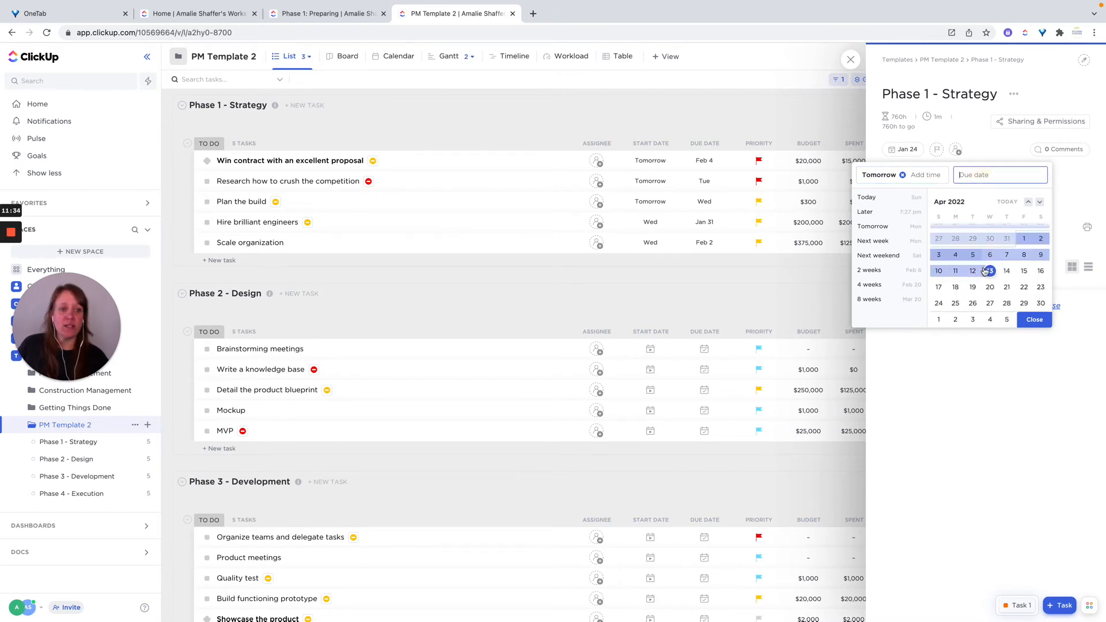
{"action": "left_click", "coordinate": [1024, 303]}
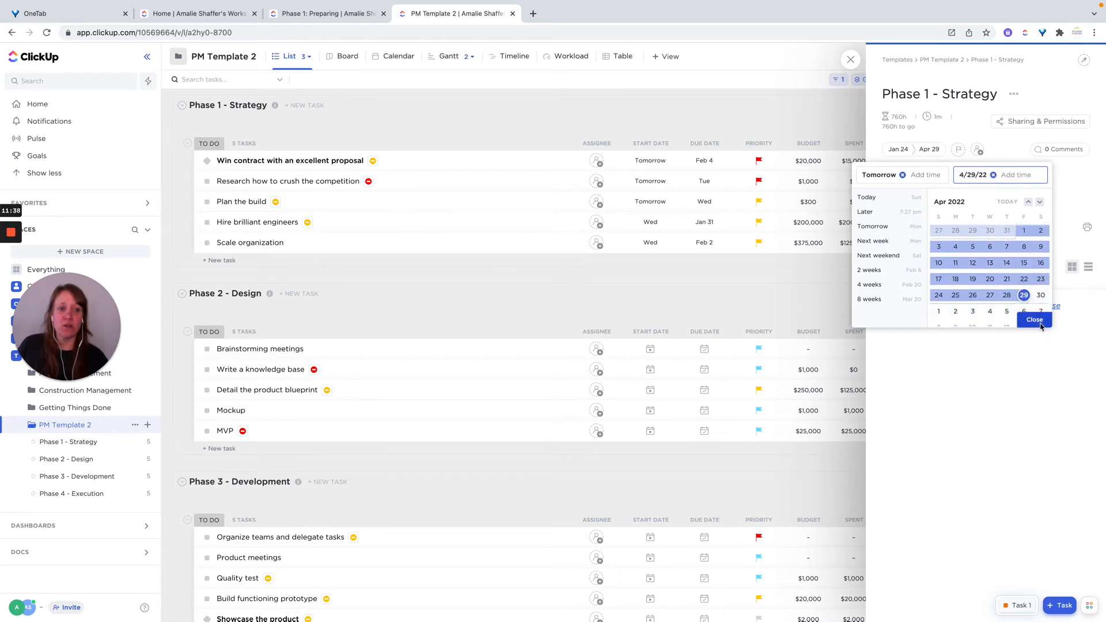
{"action": "left_click", "coordinate": [1034, 321]}
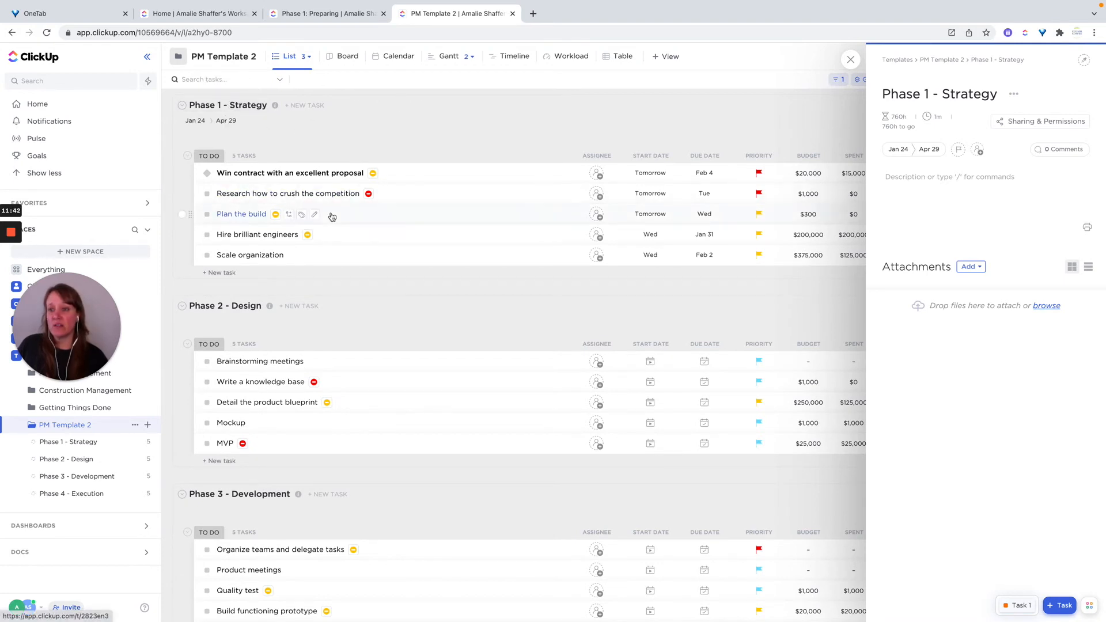
{"action": "left_click", "coordinate": [851, 61]}
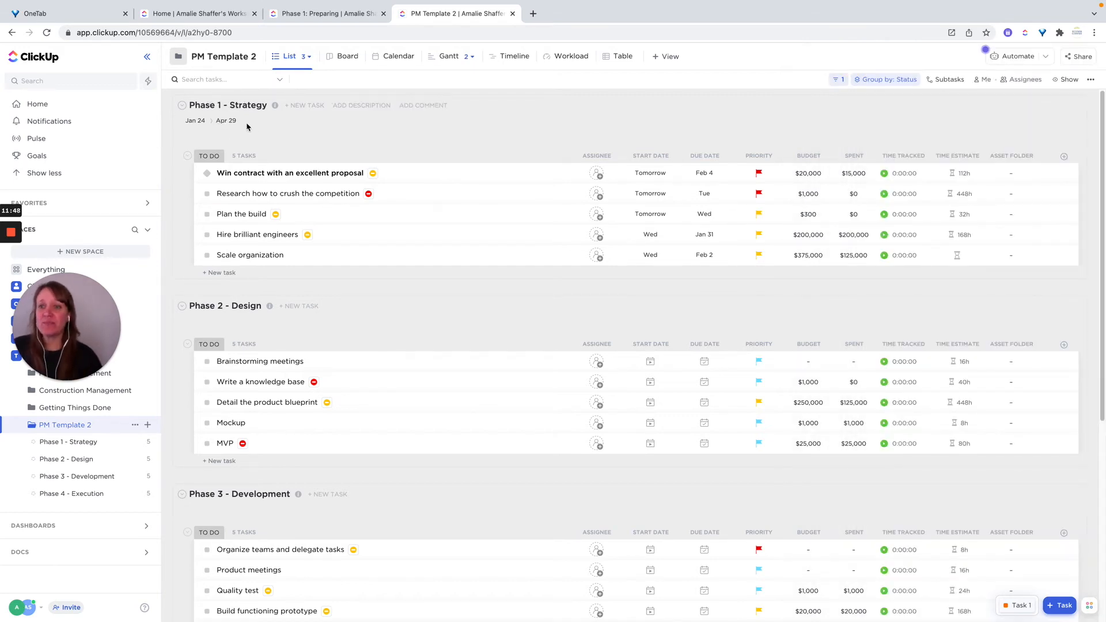
Change the due date of the "Phase 1 - Strategy" list to February 2, 2022.
{"action": "left_click", "coordinate": [221, 121]}
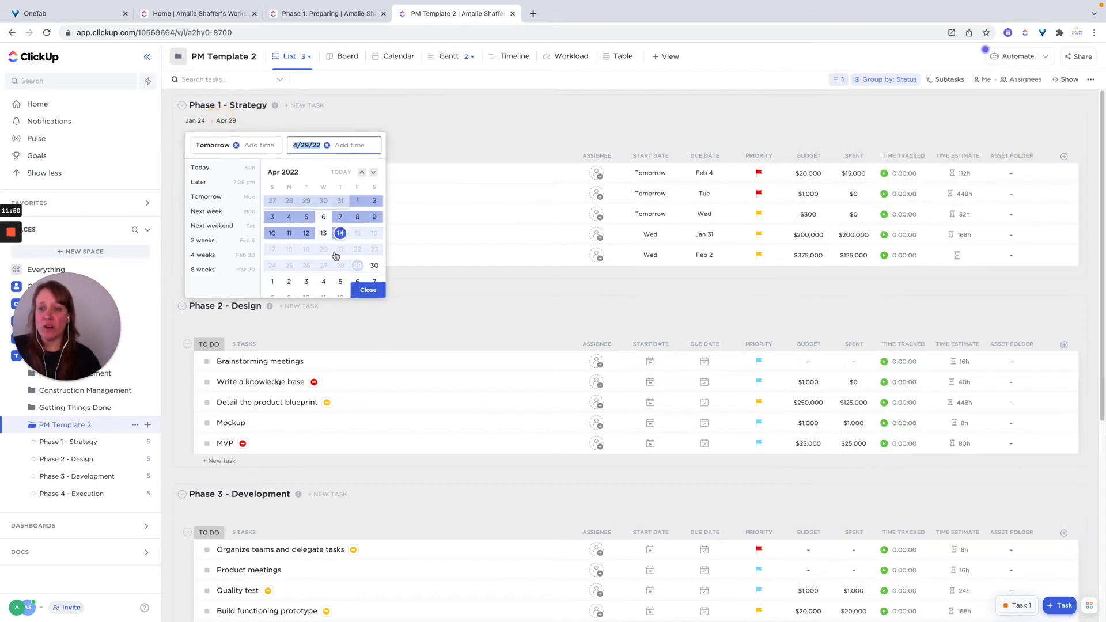
{"action": "scroll", "coordinate": [316, 238], "scroll_direction": "up", "scroll_amount": 5}
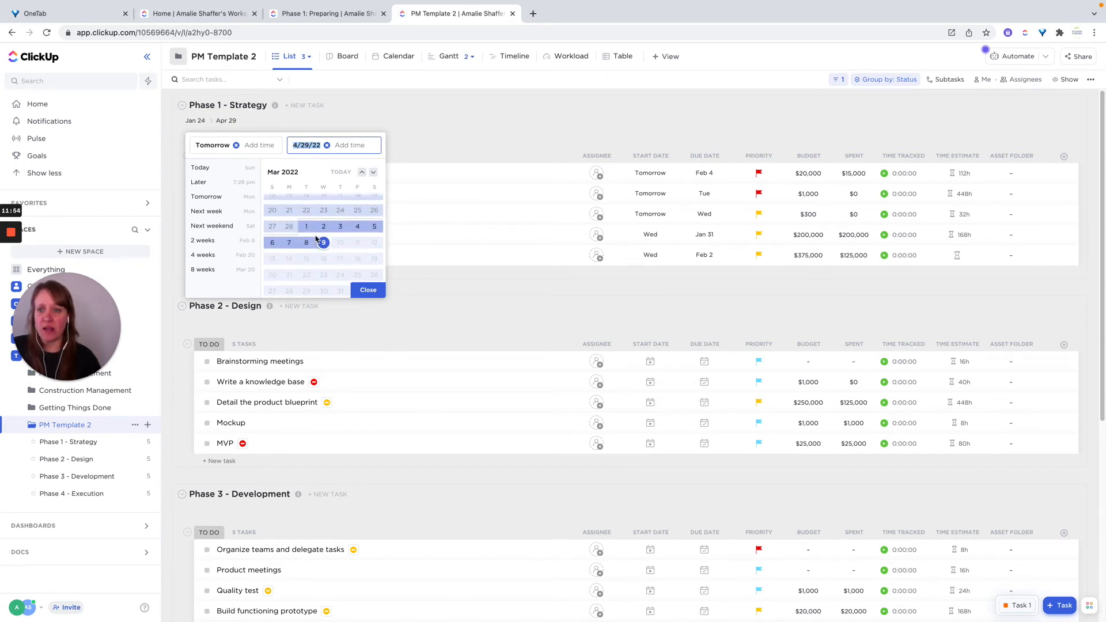
{"action": "scroll", "coordinate": [316, 239], "scroll_direction": "up", "scroll_amount": 8}
{"action": "scroll", "coordinate": [316, 239], "scroll_direction": "down", "scroll_amount": 6}
{"action": "left_click", "coordinate": [324, 231]}
{"action": "scroll", "coordinate": [326, 239], "scroll_direction": "up", "scroll_amount": 8}
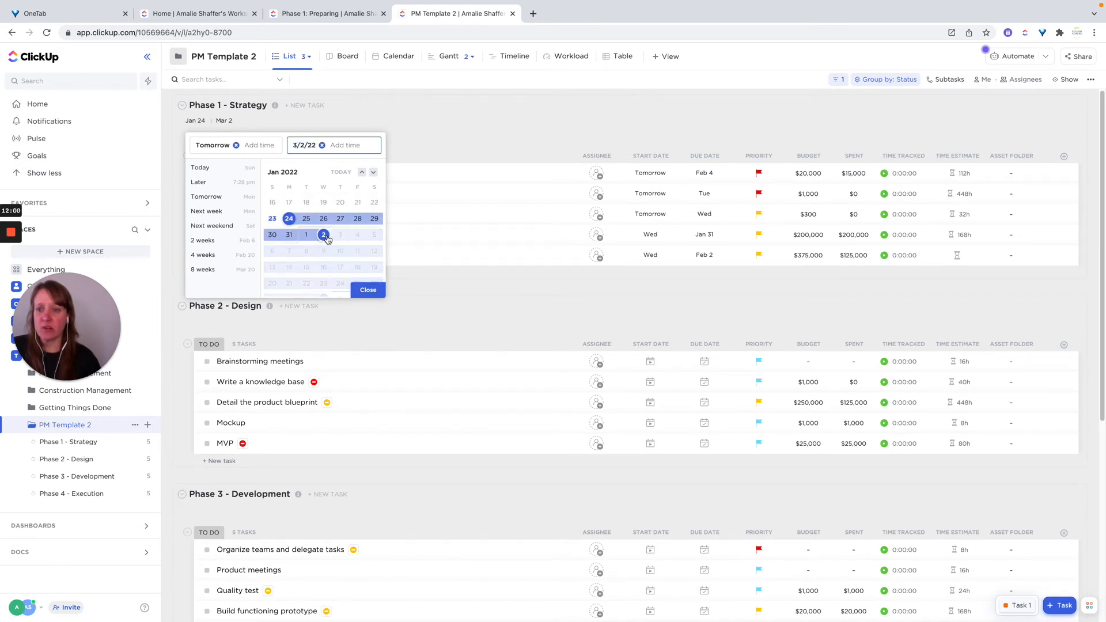
{"action": "left_click", "coordinate": [324, 236]}
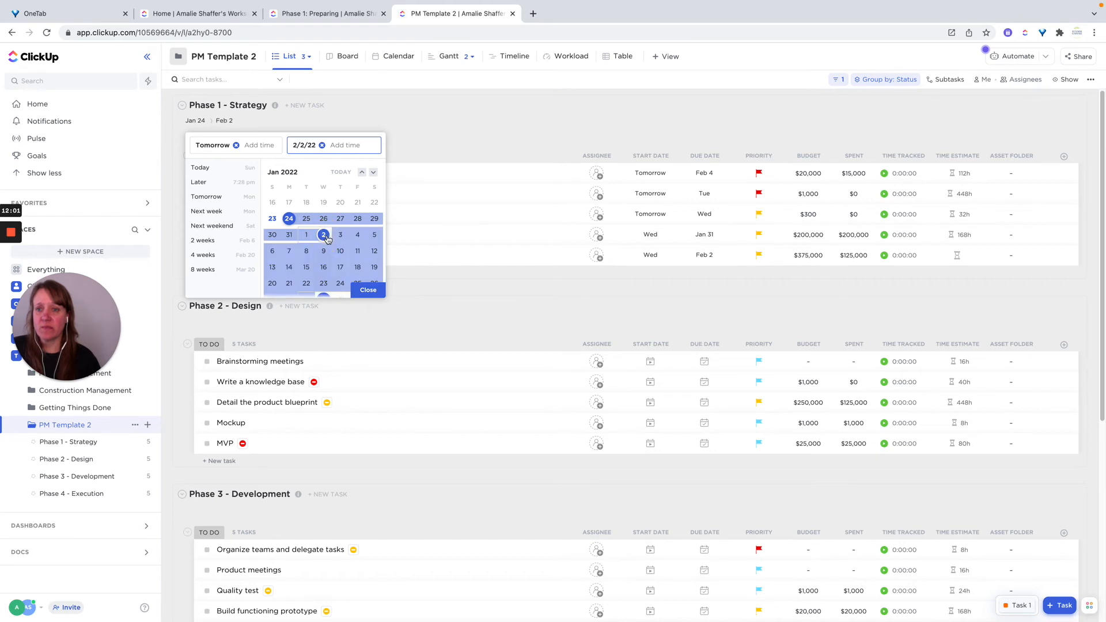
{"action": "left_click", "coordinate": [372, 291]}
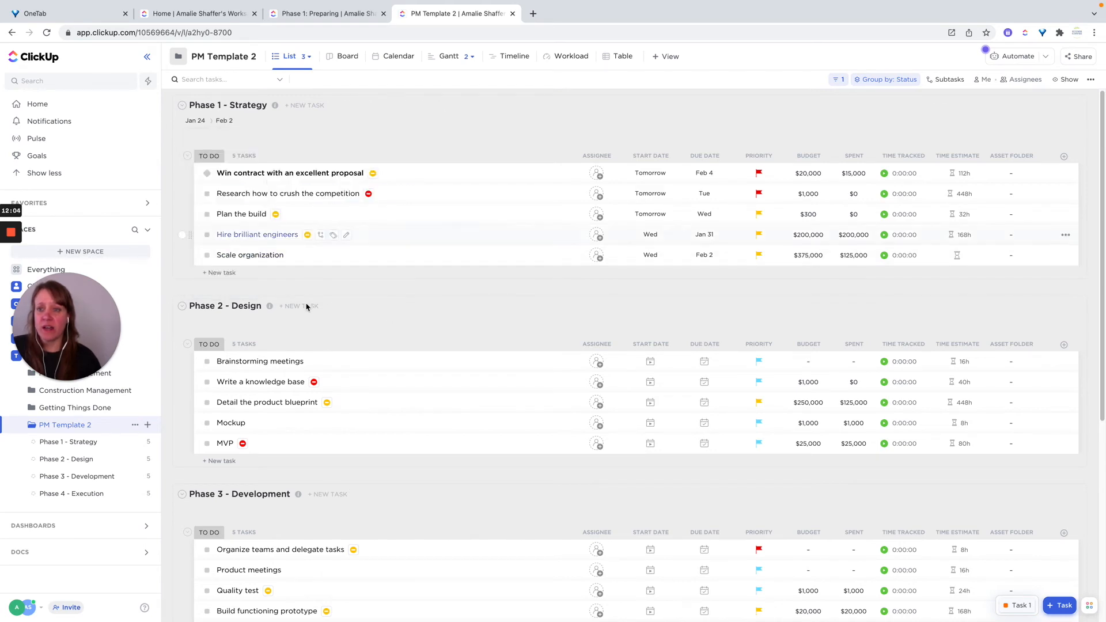
Give the "Phase 2 - Design" list a start date of February 2 and a due date of February 28, 2022.
{"action": "left_click", "coordinate": [271, 307]}
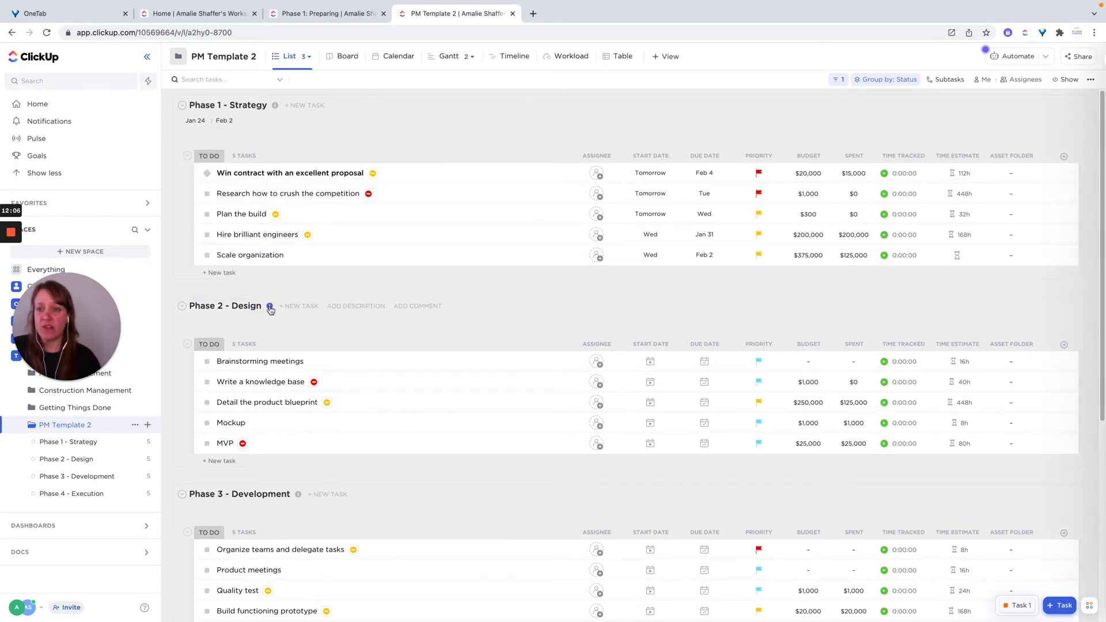
{"action": "left_click", "coordinate": [910, 149]}
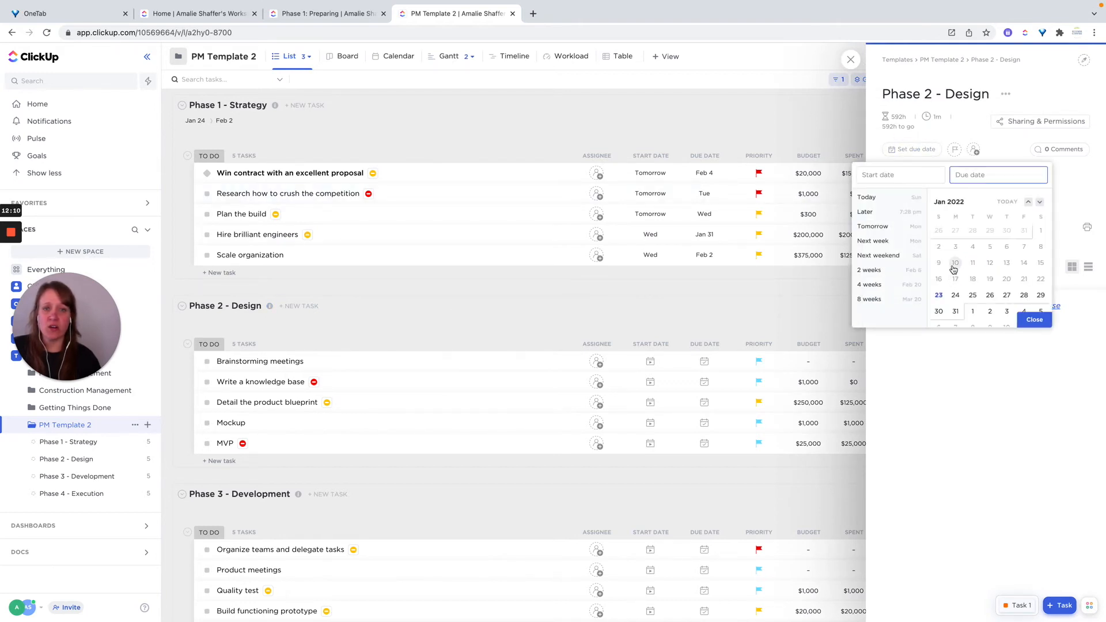
{"action": "scroll", "coordinate": [955, 270], "scroll_direction": "down", "scroll_amount": 1}
{"action": "left_click", "coordinate": [989, 298]}
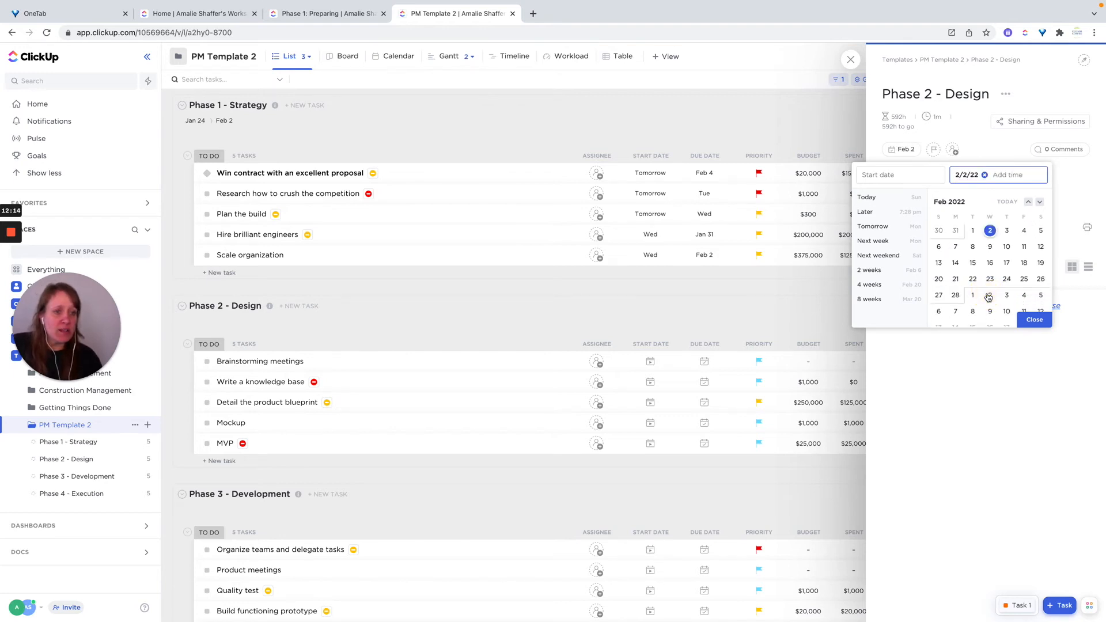
{"action": "left_click", "coordinate": [886, 175]}
{"action": "left_click", "coordinate": [990, 232]}
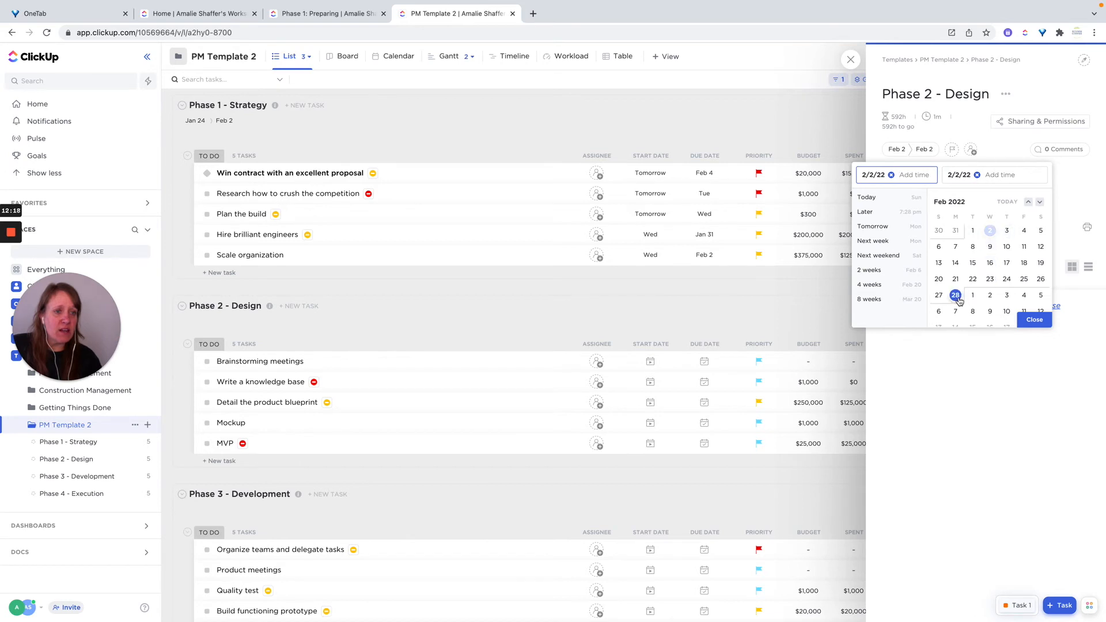
{"action": "left_click", "coordinate": [977, 175]}
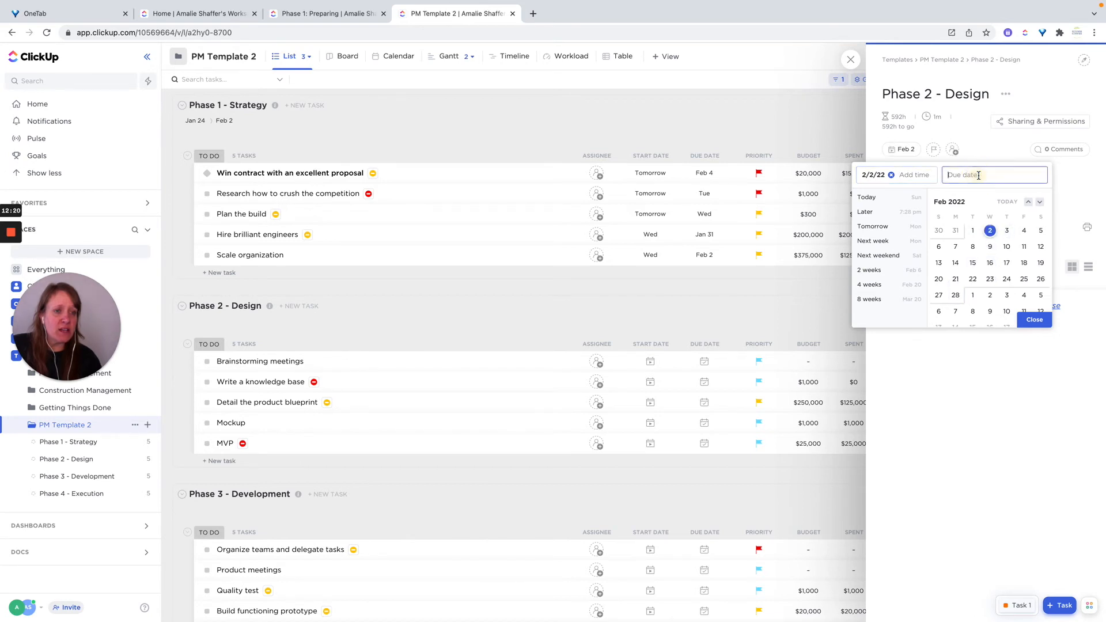
{"action": "left_click", "coordinate": [954, 295]}
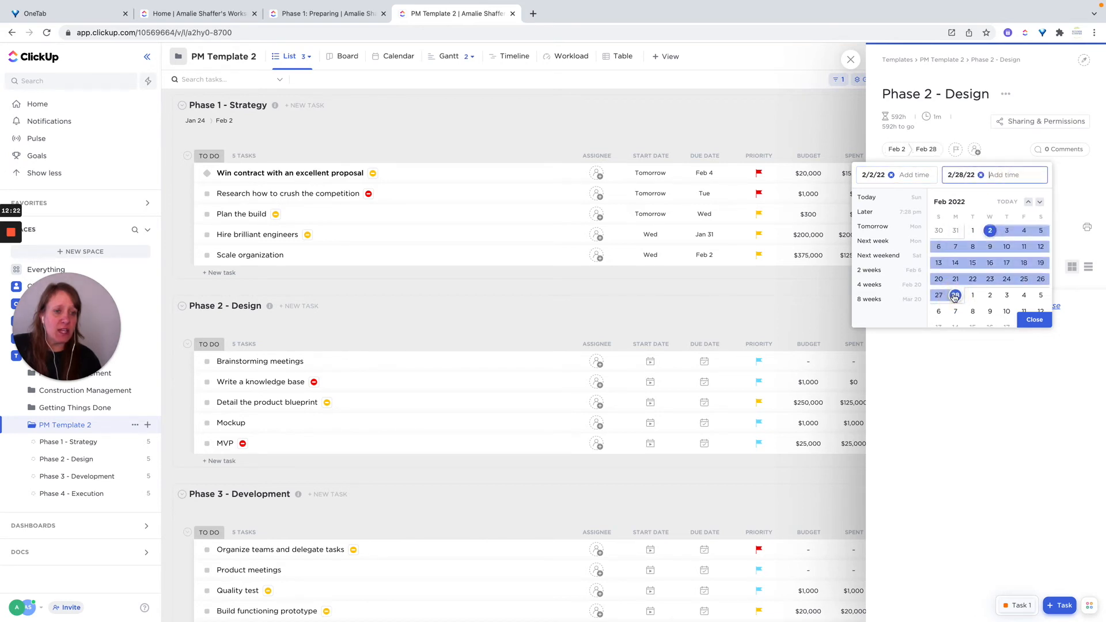
{"action": "left_click", "coordinate": [1034, 320]}
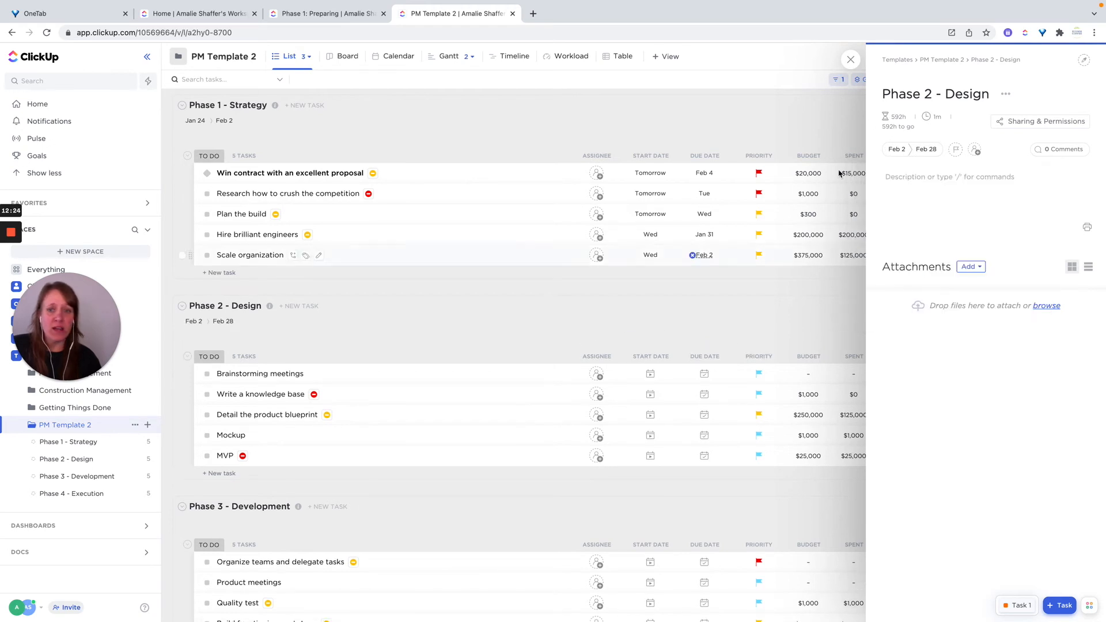
View the phases' planned dates in the Gantt view at the Year/Month timescale, with the task name column collapsed.
{"action": "scroll", "coordinate": [382, 365], "scroll_direction": "down", "scroll_amount": 3}
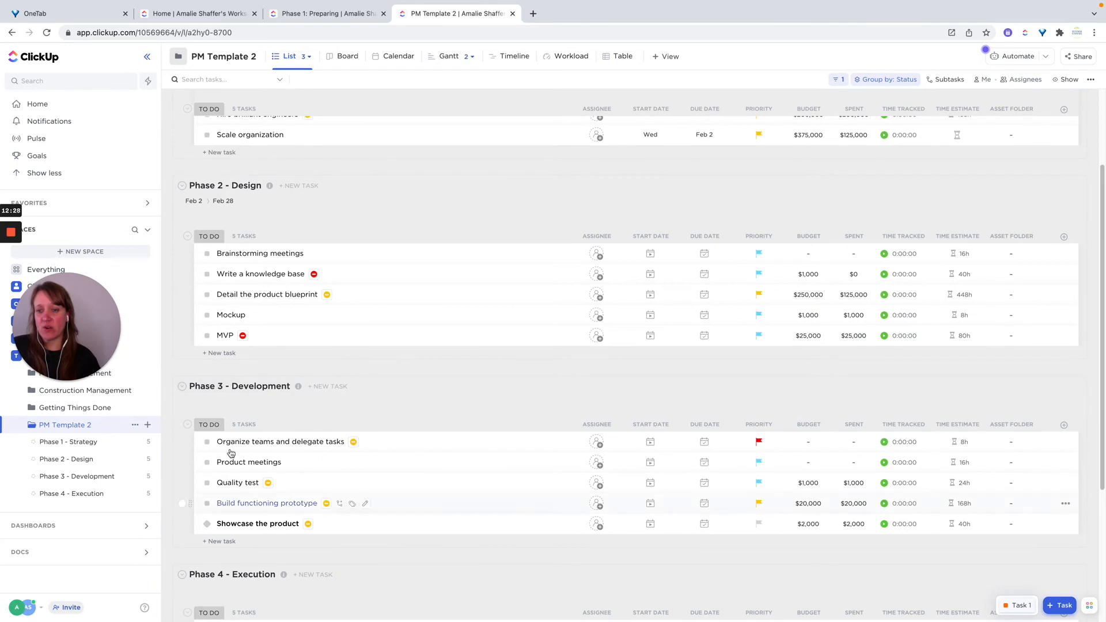
{"action": "scroll", "coordinate": [398, 375], "scroll_direction": "up", "scroll_amount": 3}
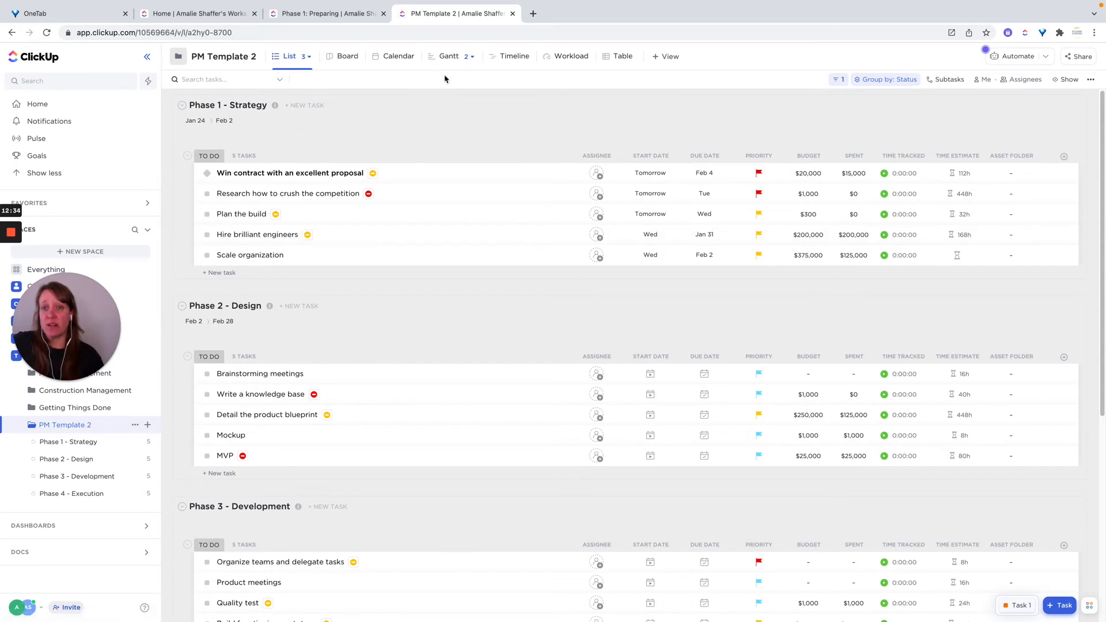
{"action": "left_click", "coordinate": [438, 56]}
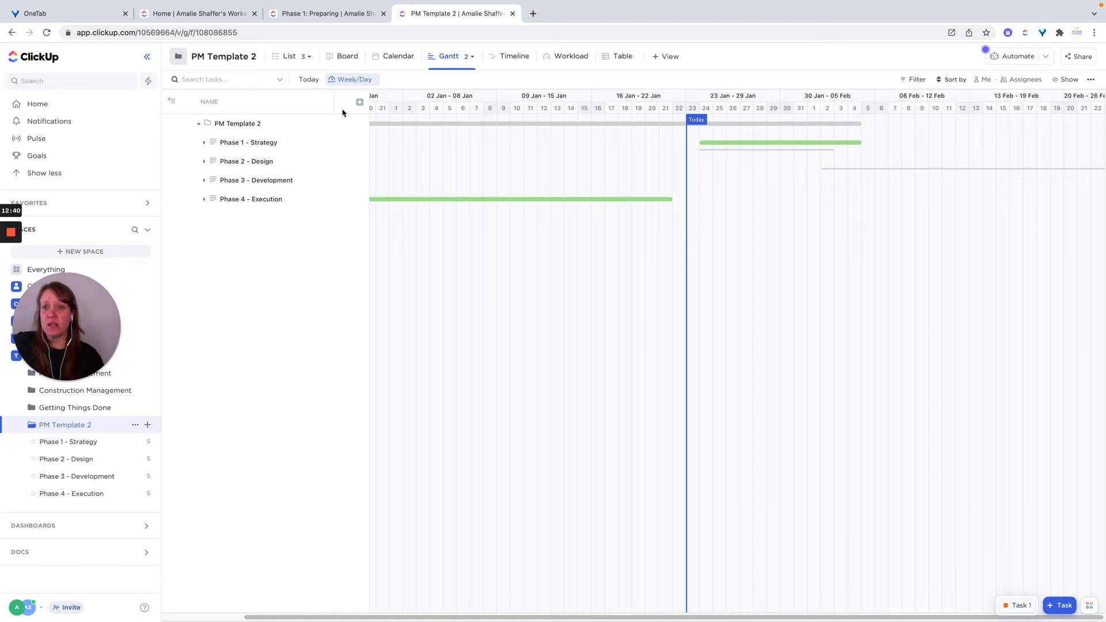
{"action": "left_click", "coordinate": [171, 103]}
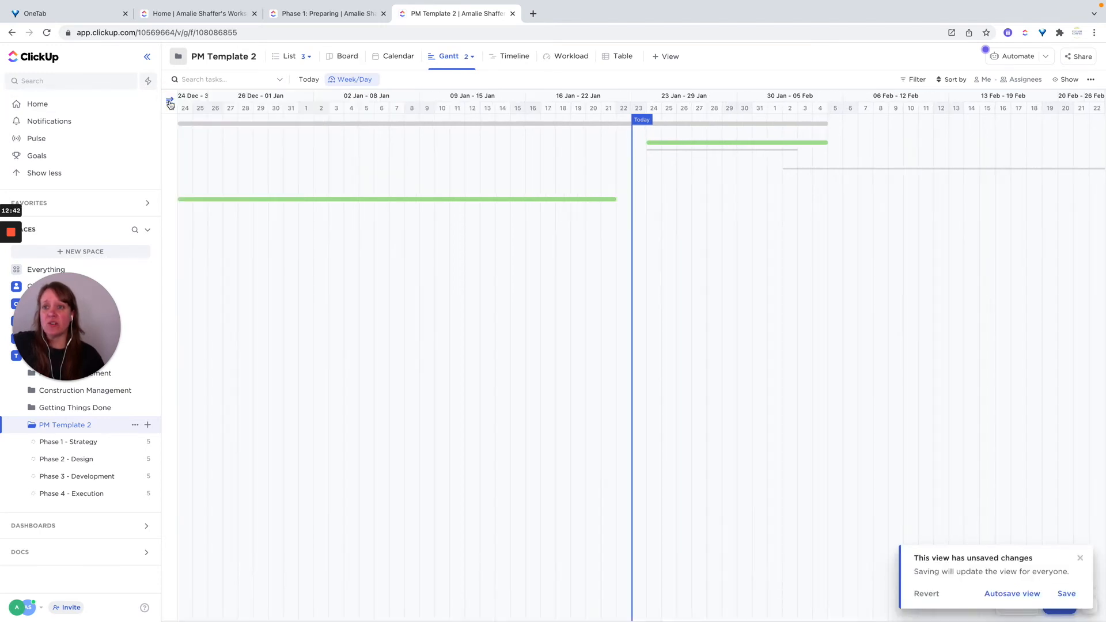
{"action": "left_click", "coordinate": [344, 80]}
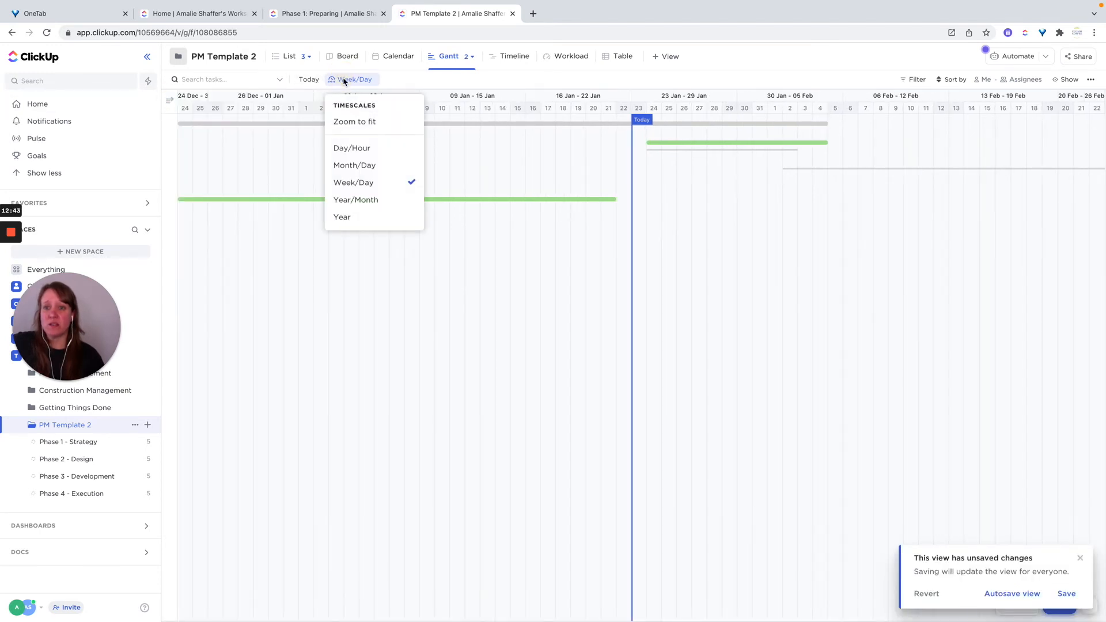
{"action": "left_click", "coordinate": [361, 201]}
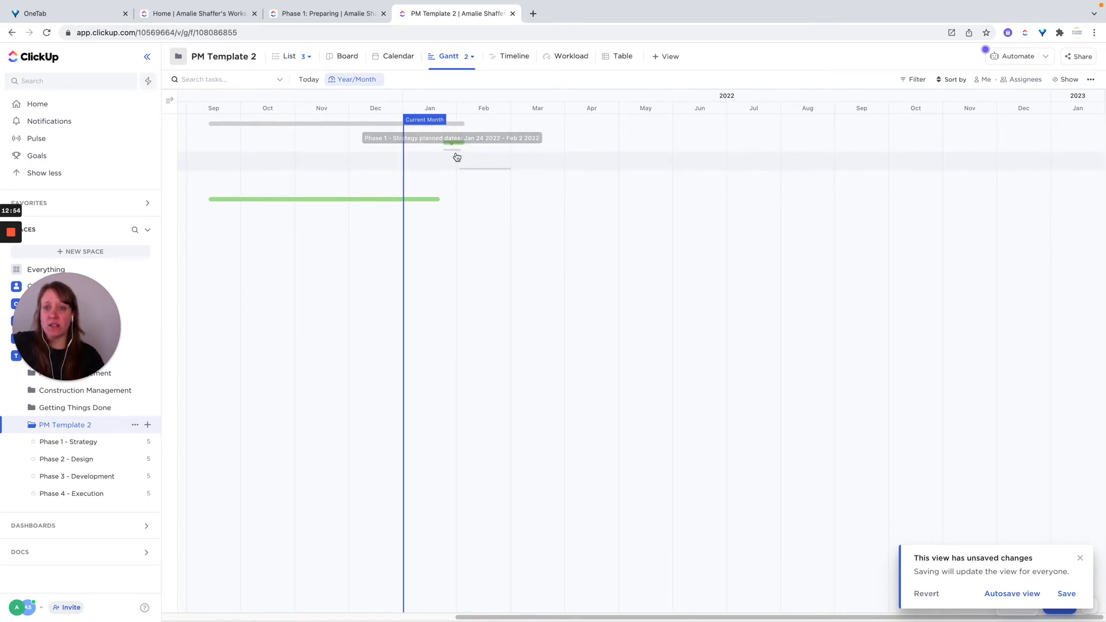
Switch the Gantt timescale to Month/Day and restore the name column to examine the "Phase 1 - Strategy" bars.
{"action": "left_click", "coordinate": [335, 80]}
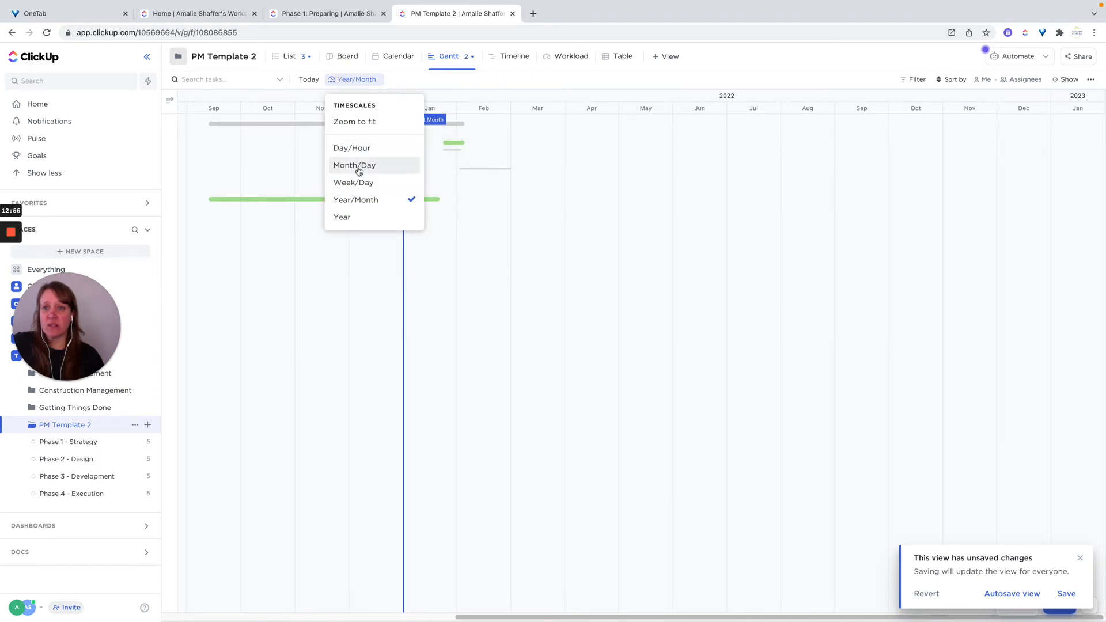
{"action": "left_click", "coordinate": [357, 181]}
{"action": "left_click", "coordinate": [364, 80]}
{"action": "left_click", "coordinate": [368, 167]}
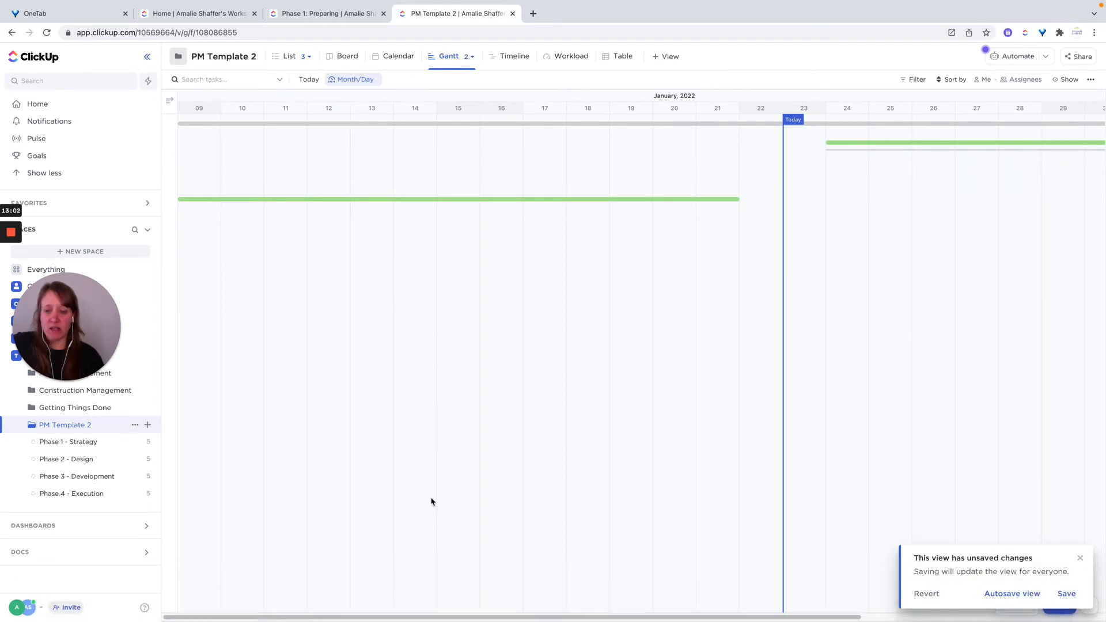
{"action": "left_click", "coordinate": [172, 103]}
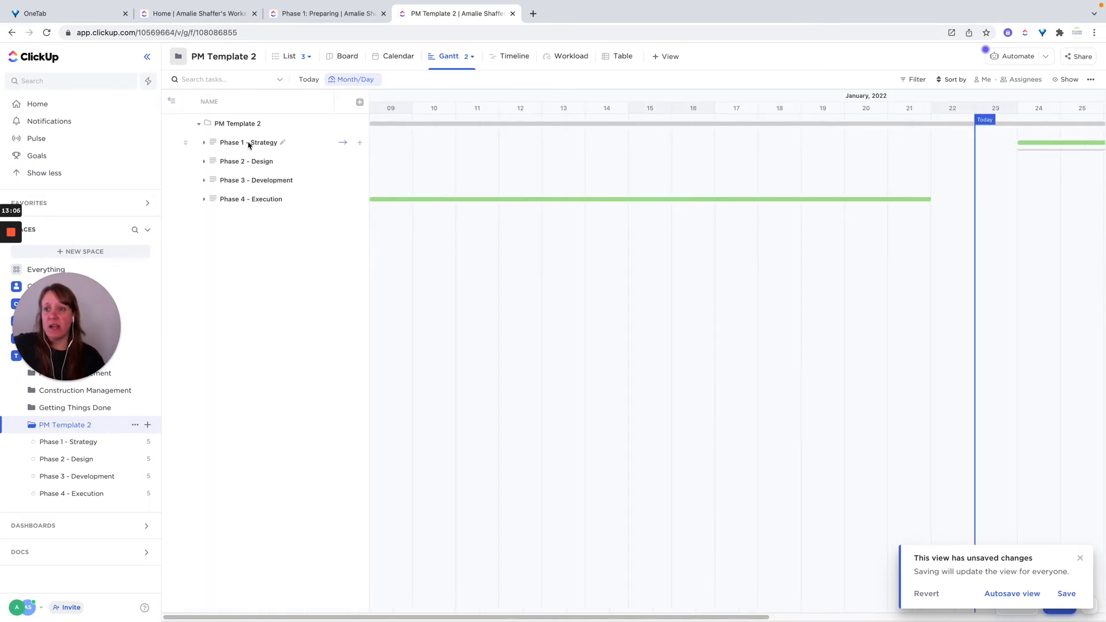
{"action": "left_click", "coordinate": [342, 145]}
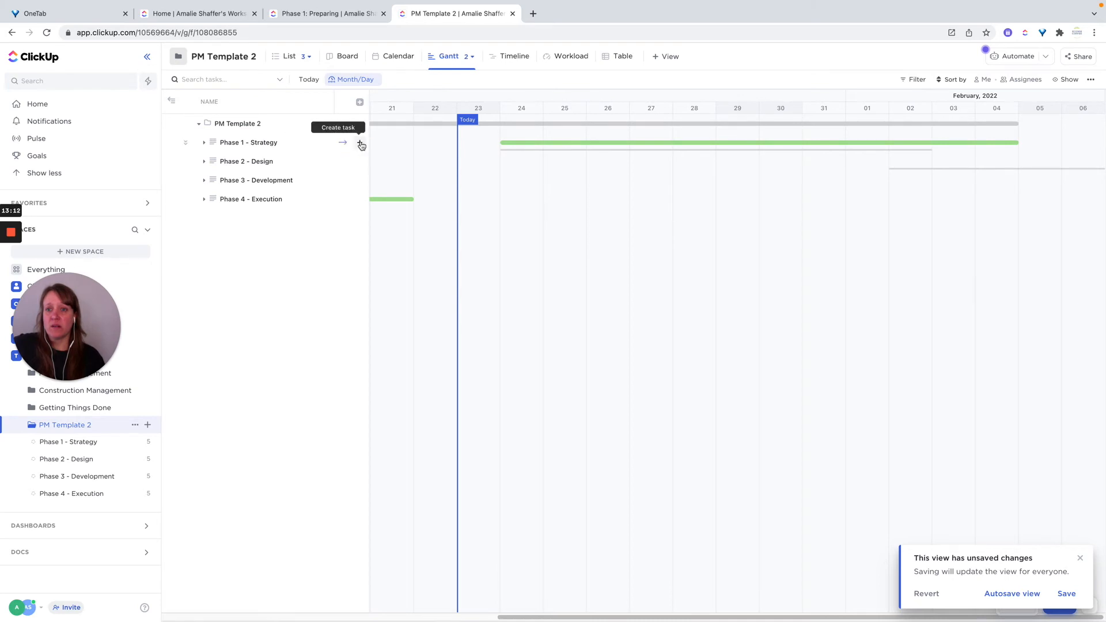
{"action": "left_click", "coordinate": [360, 143]}
{"action": "left_click", "coordinate": [707, 70]}
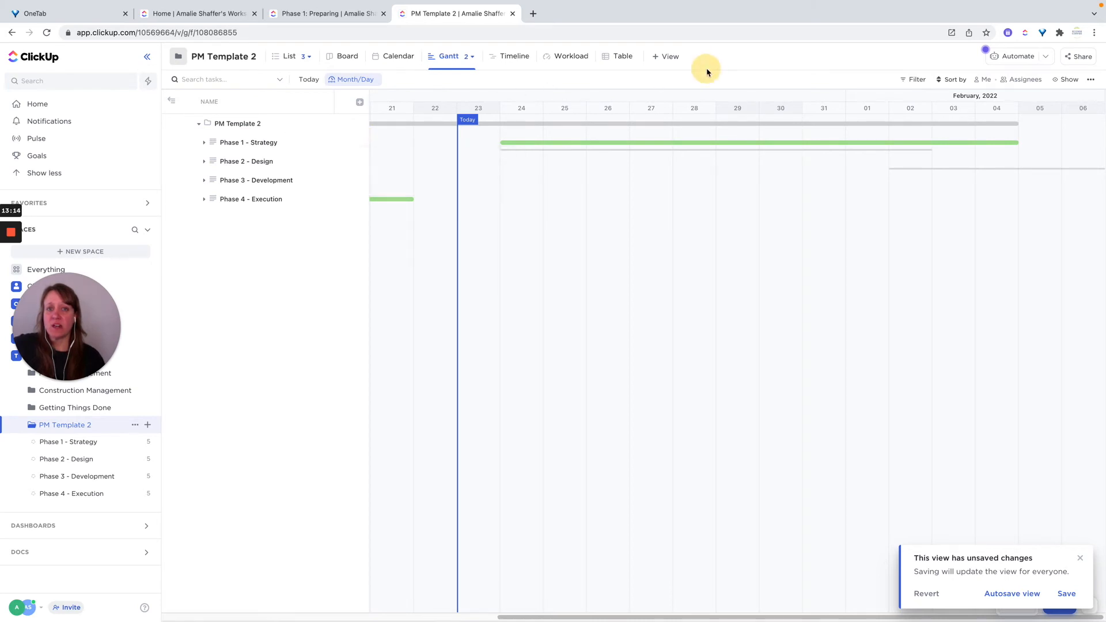
{"action": "left_click", "coordinate": [472, 57]}
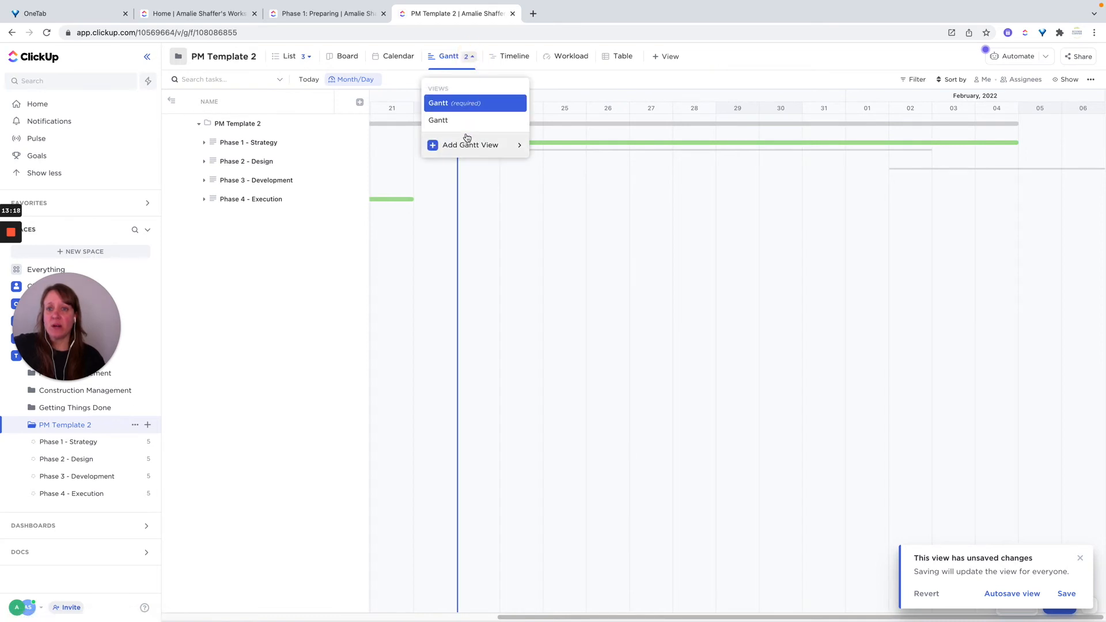
{"action": "left_click", "coordinate": [450, 57]}
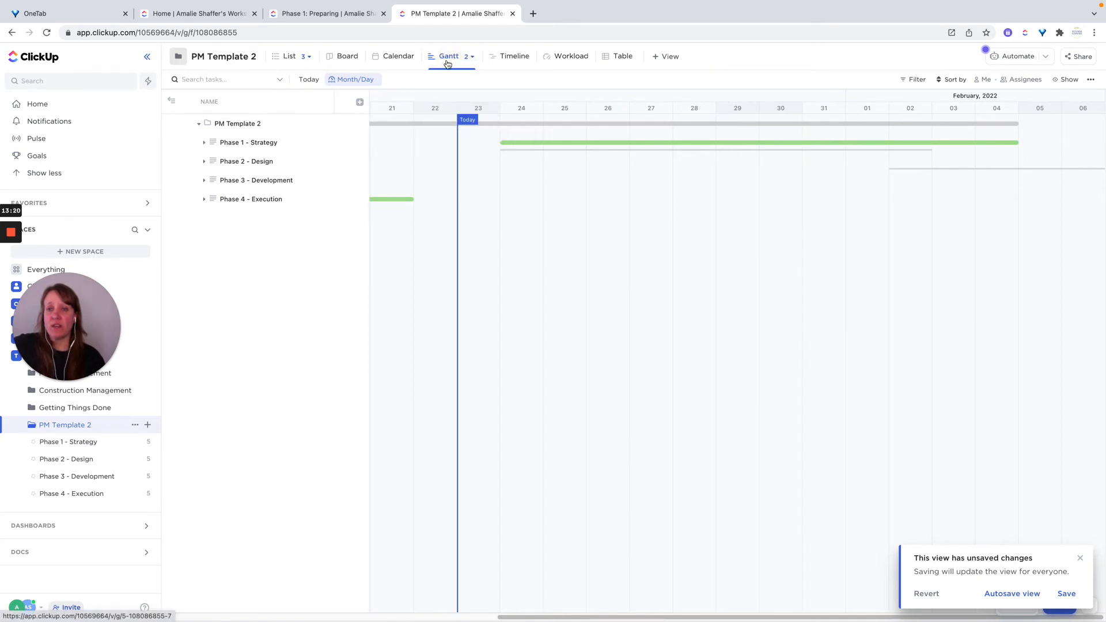
Examine the phases and tasks in the Calendar view, including the list details of "Phase 1 - Strategy".
{"action": "left_click", "coordinate": [385, 60]}
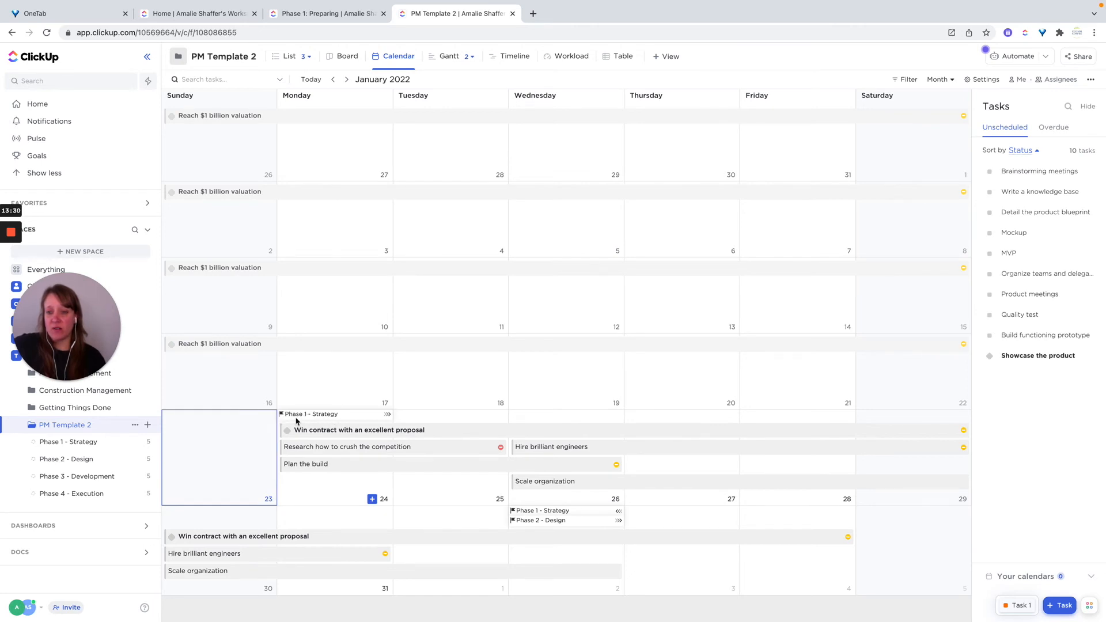
{"action": "left_click", "coordinate": [359, 415]}
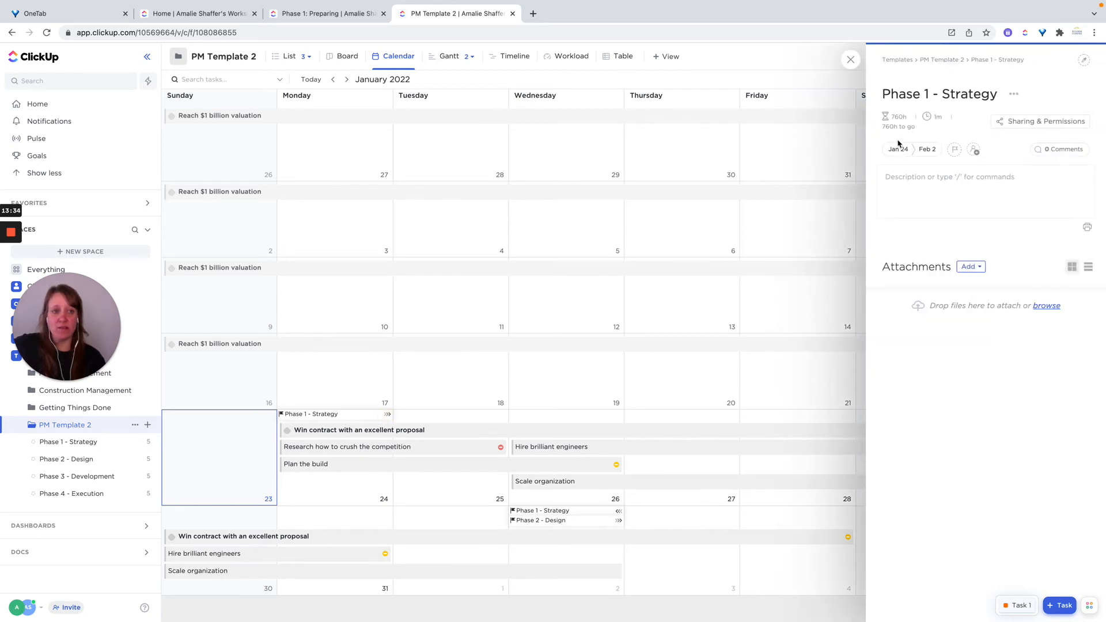
{"action": "left_click", "coordinate": [850, 61]}
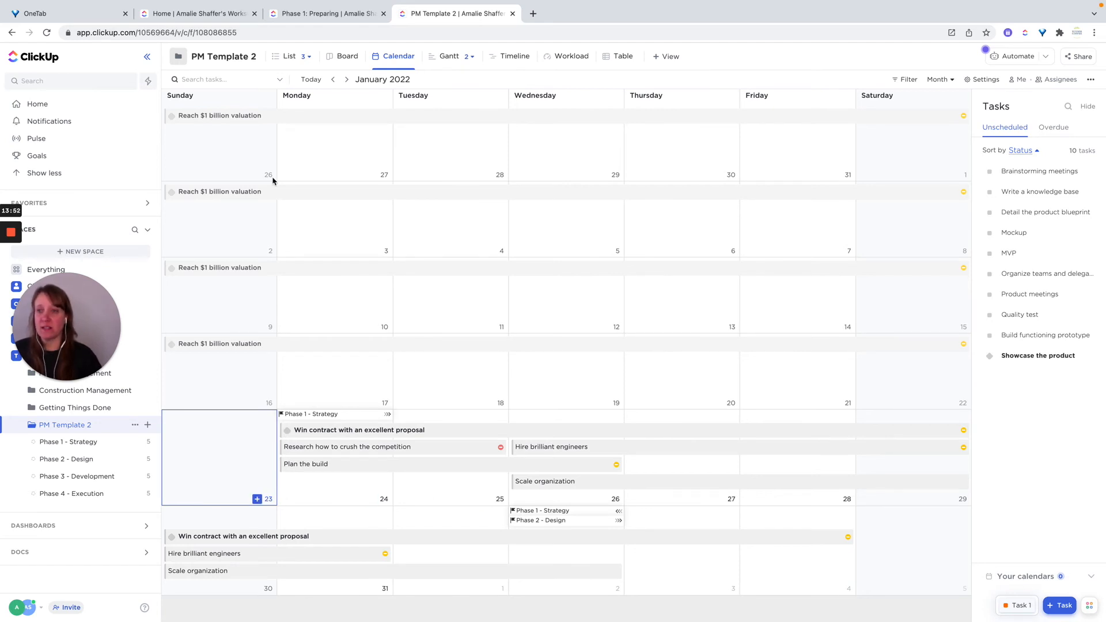
In the "Phase 1 - Strategy" list view, show empty statuses, reverse the status grouping order so To Do comes first, and save the view.
{"action": "left_click", "coordinate": [286, 58]}
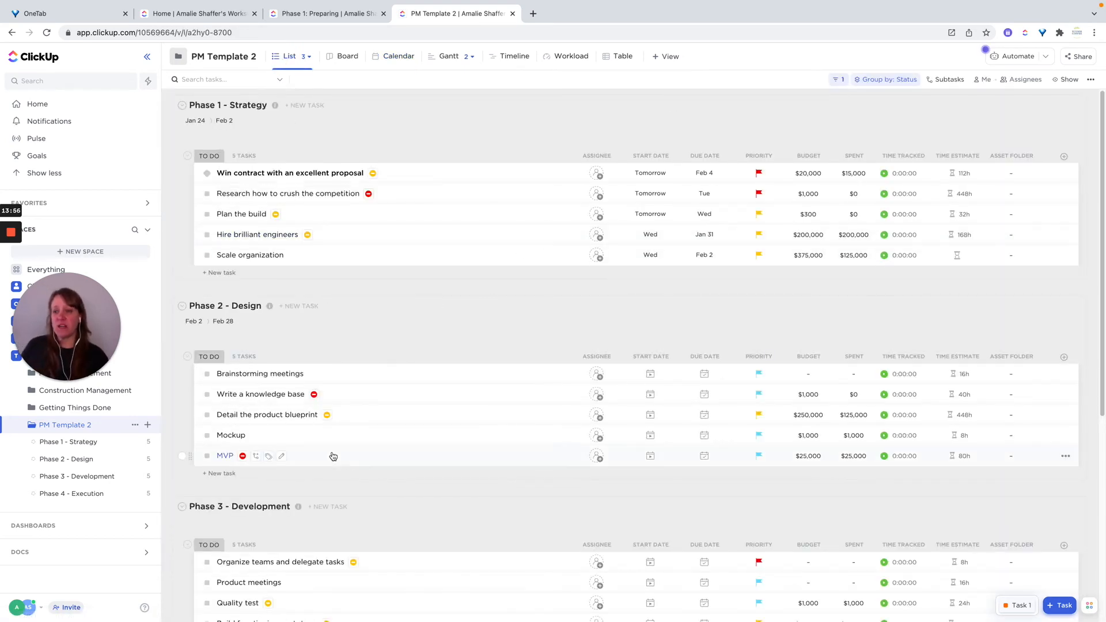
{"action": "left_click", "coordinate": [66, 443]}
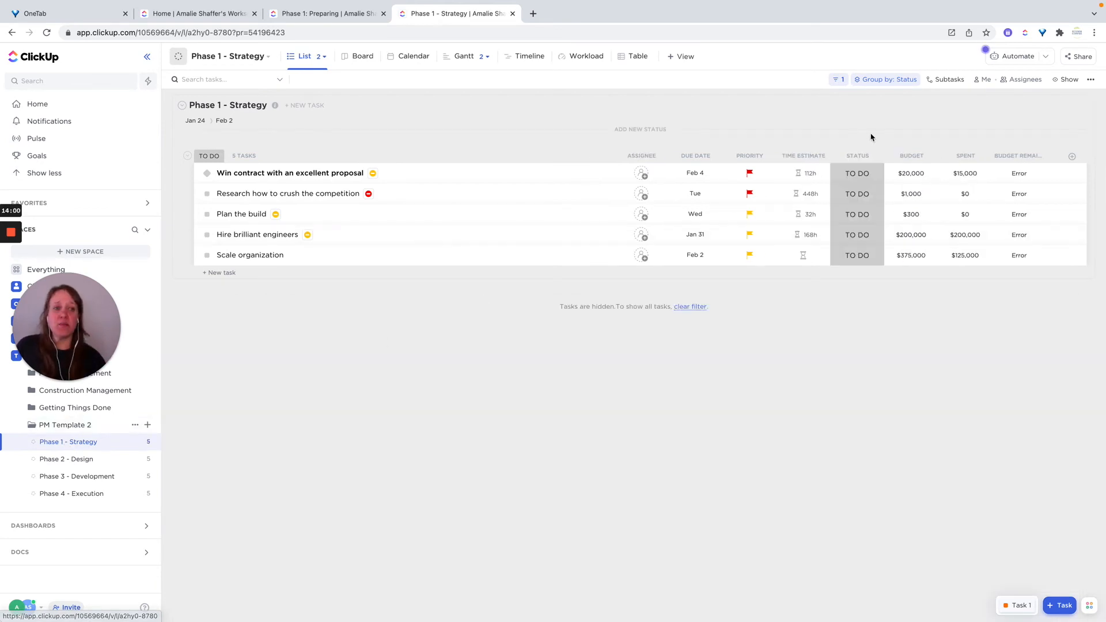
{"action": "left_click", "coordinate": [1065, 80]}
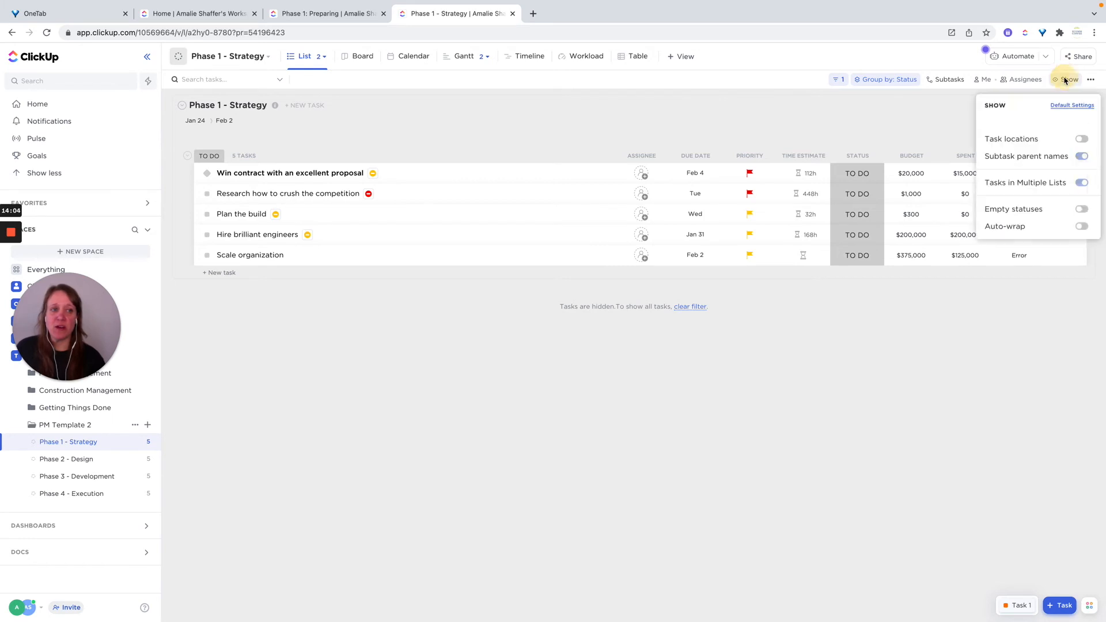
{"action": "left_click", "coordinate": [1081, 210]}
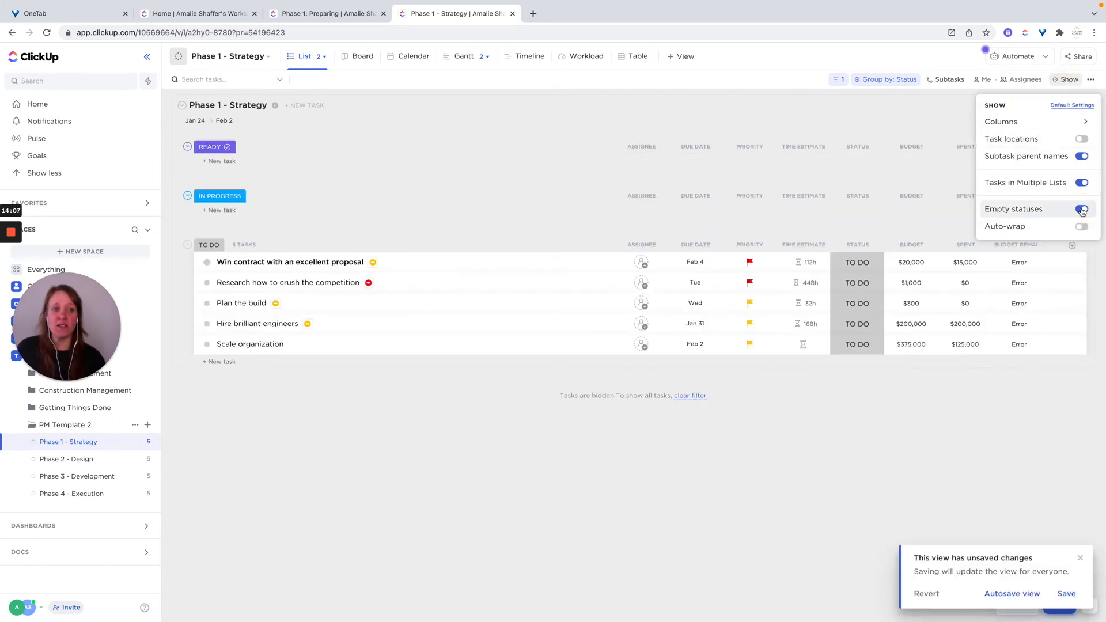
{"action": "left_click", "coordinate": [884, 80]}
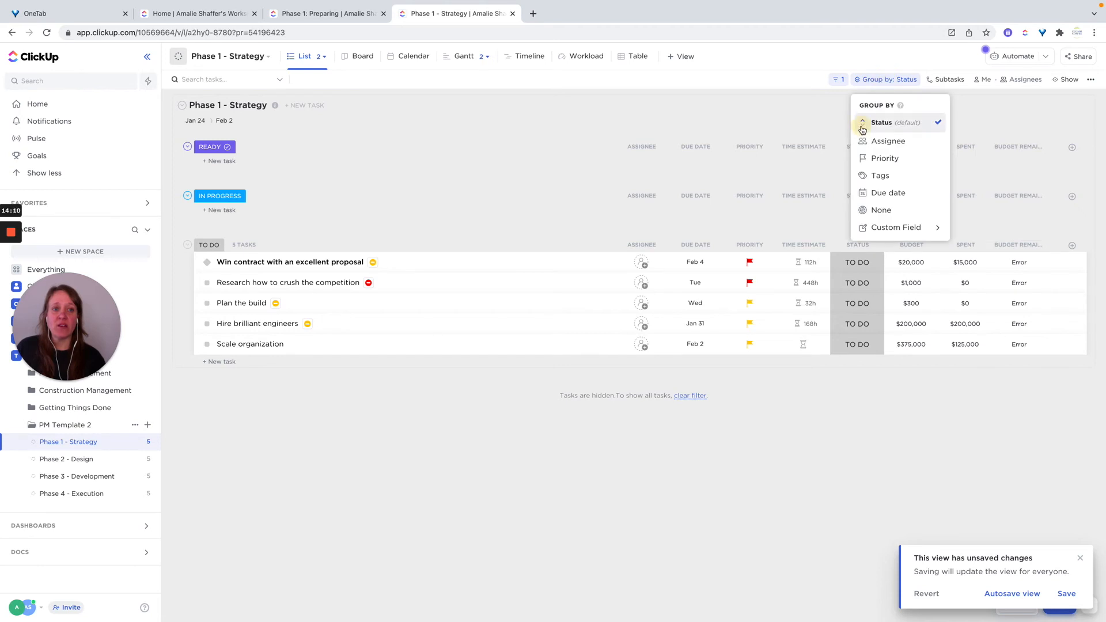
{"action": "left_click", "coordinate": [866, 124]}
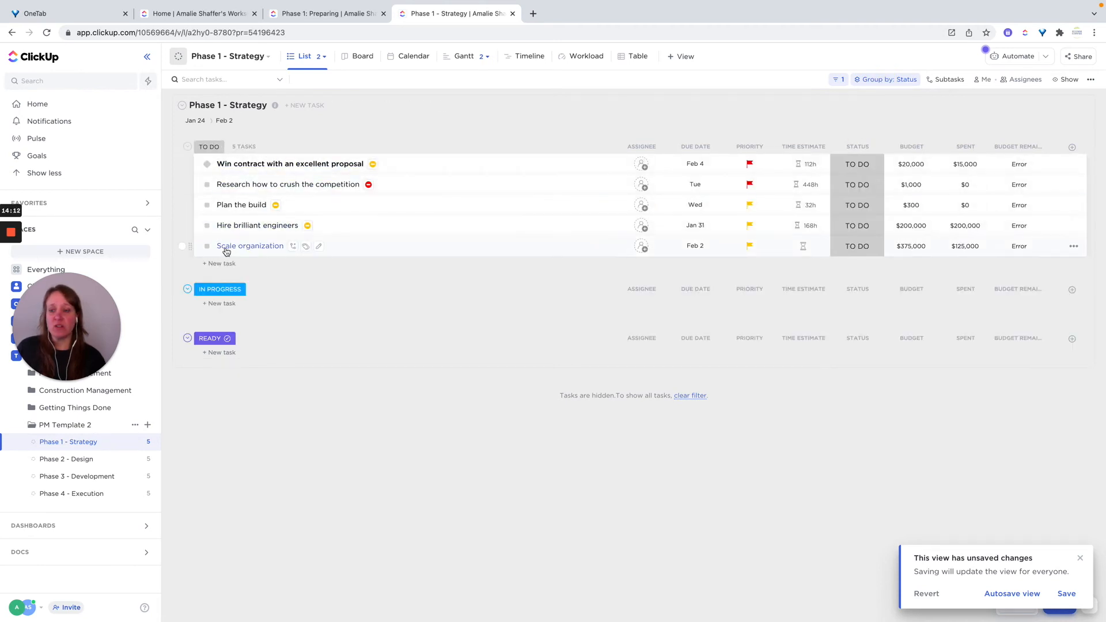
{"action": "left_click", "coordinate": [1066, 593]}
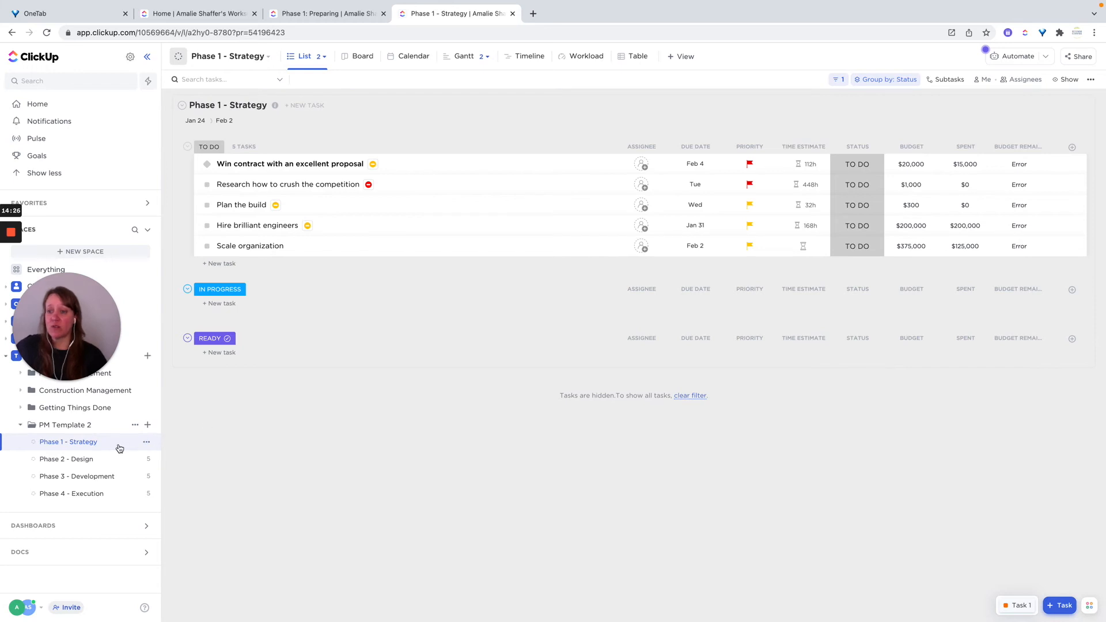
Examine the custom status options and status templates available for the "Phase 1 - Strategy" list, leaving its statuses unedited.
{"action": "left_click", "coordinate": [147, 443]}
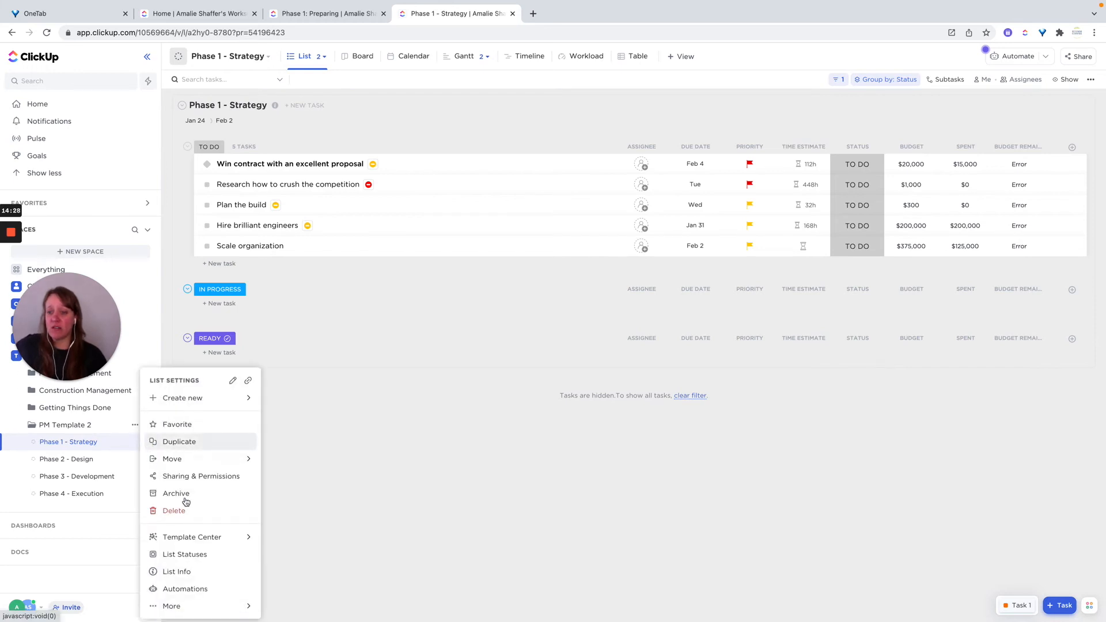
{"action": "left_click", "coordinate": [188, 555]}
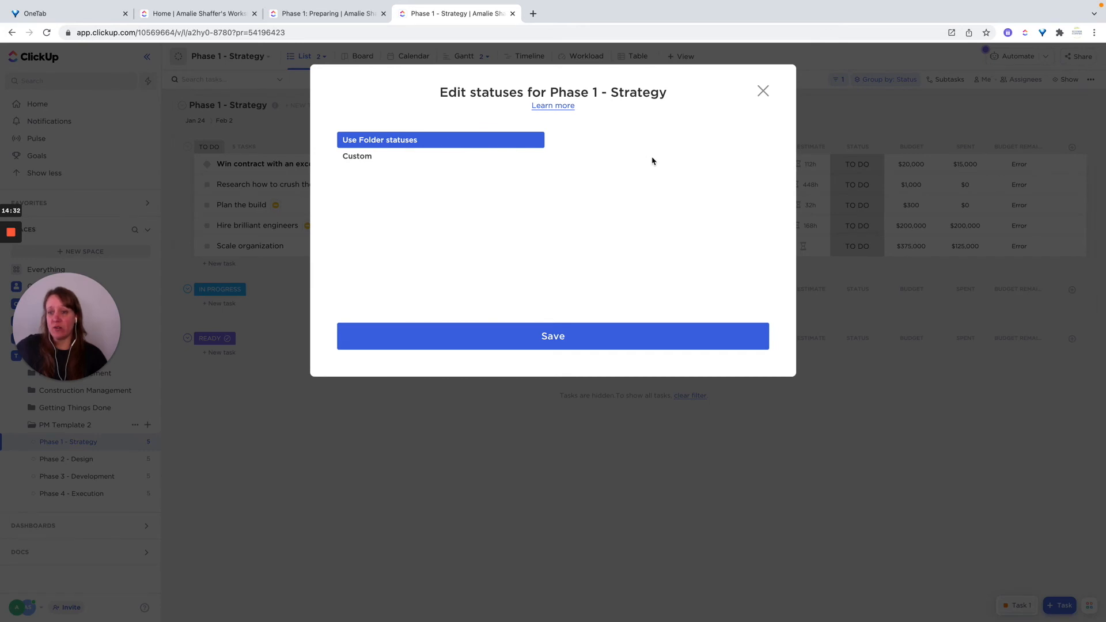
{"action": "left_click", "coordinate": [357, 156]}
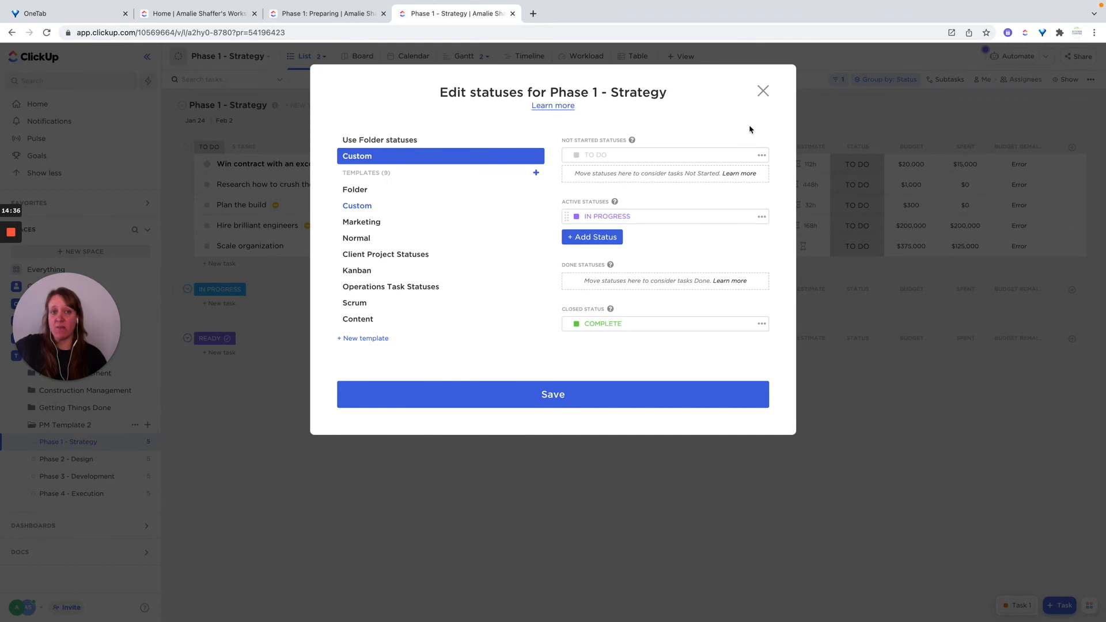
{"action": "left_click", "coordinate": [763, 91]}
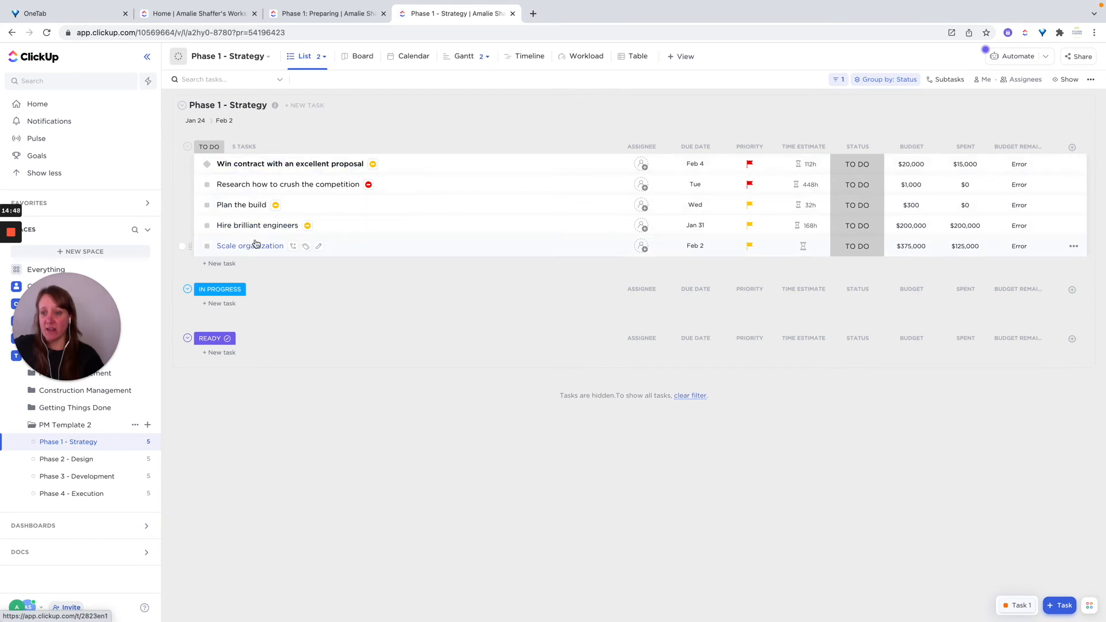
Save the "Phase 2 - Design" list view with empty statuses shown and the status grouping reversed so To Do comes first.
{"action": "left_click", "coordinate": [72, 459]}
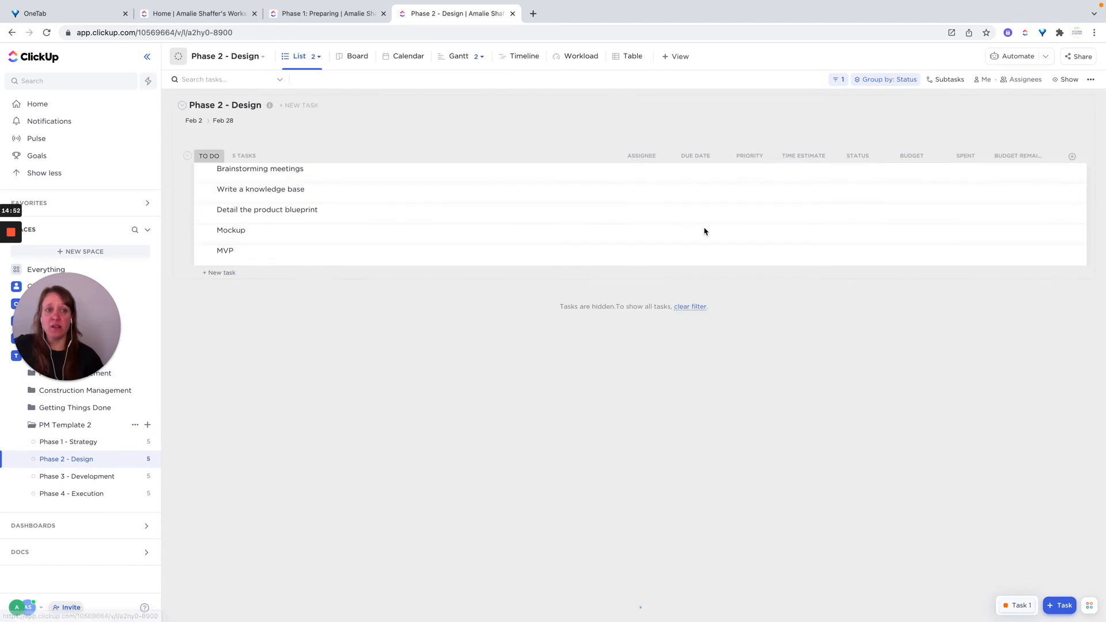
{"action": "left_click", "coordinate": [1066, 79]}
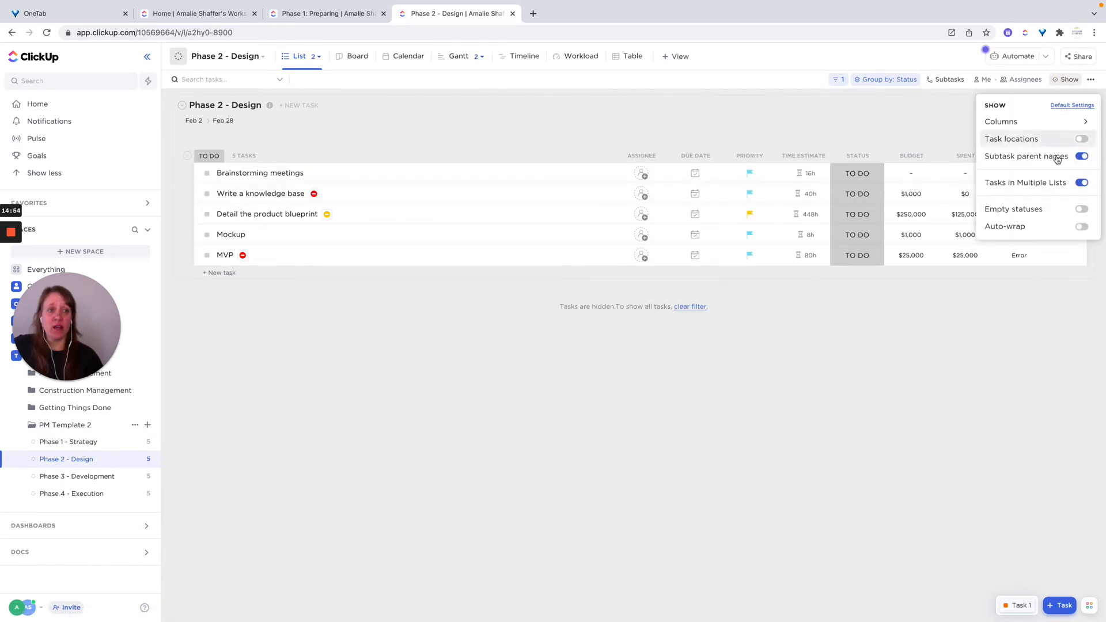
{"action": "left_click", "coordinate": [1082, 210]}
{"action": "left_click", "coordinate": [880, 83]}
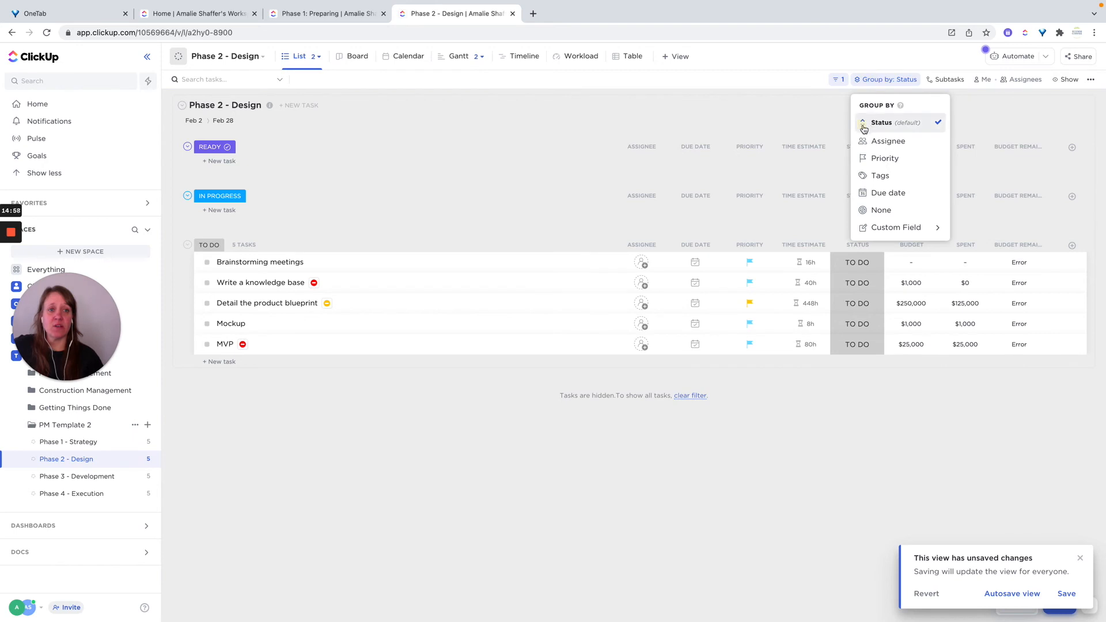
{"action": "left_click", "coordinate": [864, 124]}
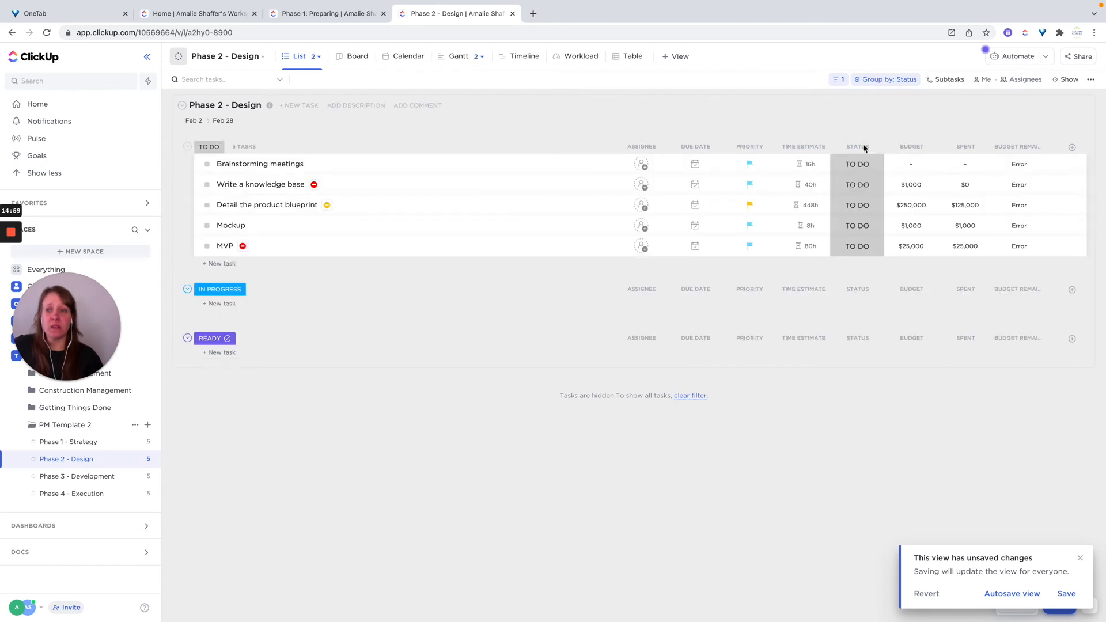
{"action": "left_click", "coordinate": [1065, 594]}
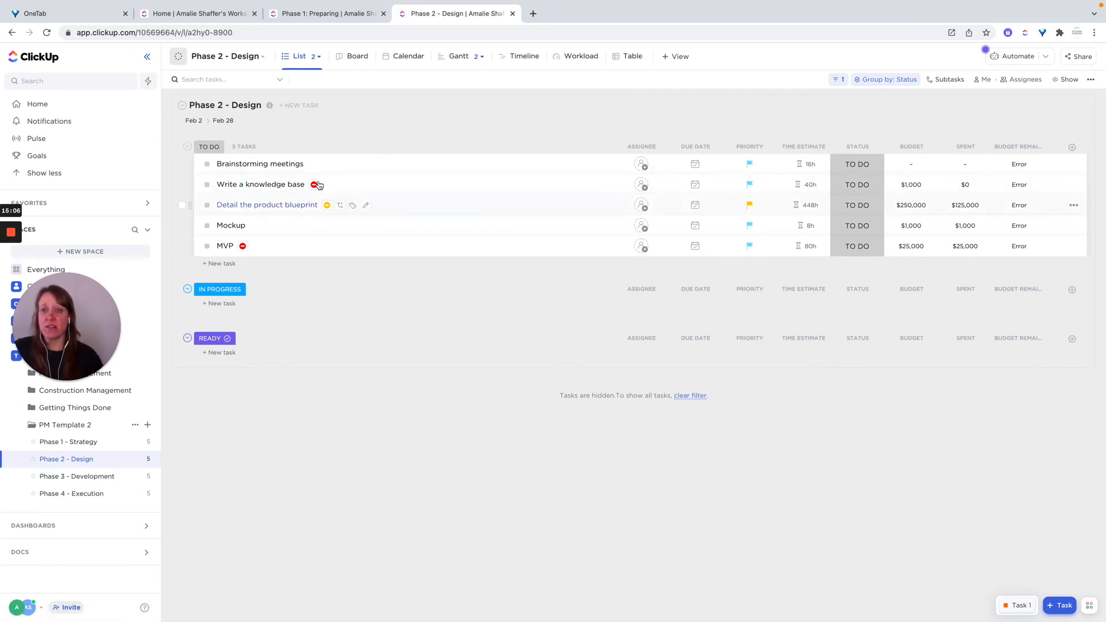
Check the list views of "Phase 2 - Design" and the dependencies of "Win contract with an excellent proposal" in "Phase 1 - Strategy".
{"action": "left_click", "coordinate": [320, 58]}
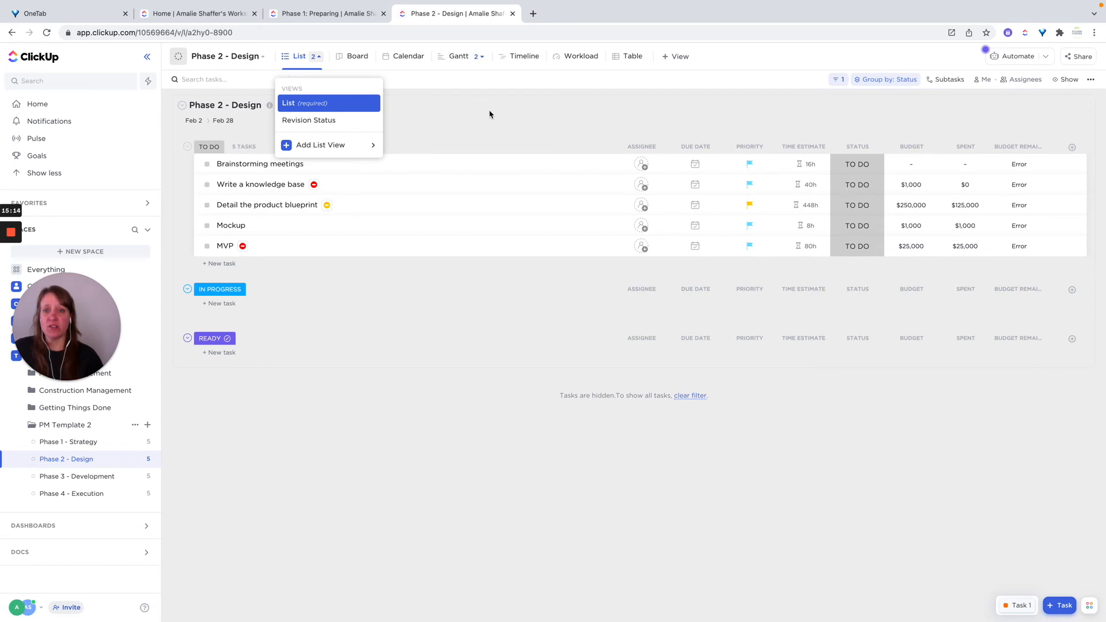
{"action": "left_click", "coordinate": [468, 128]}
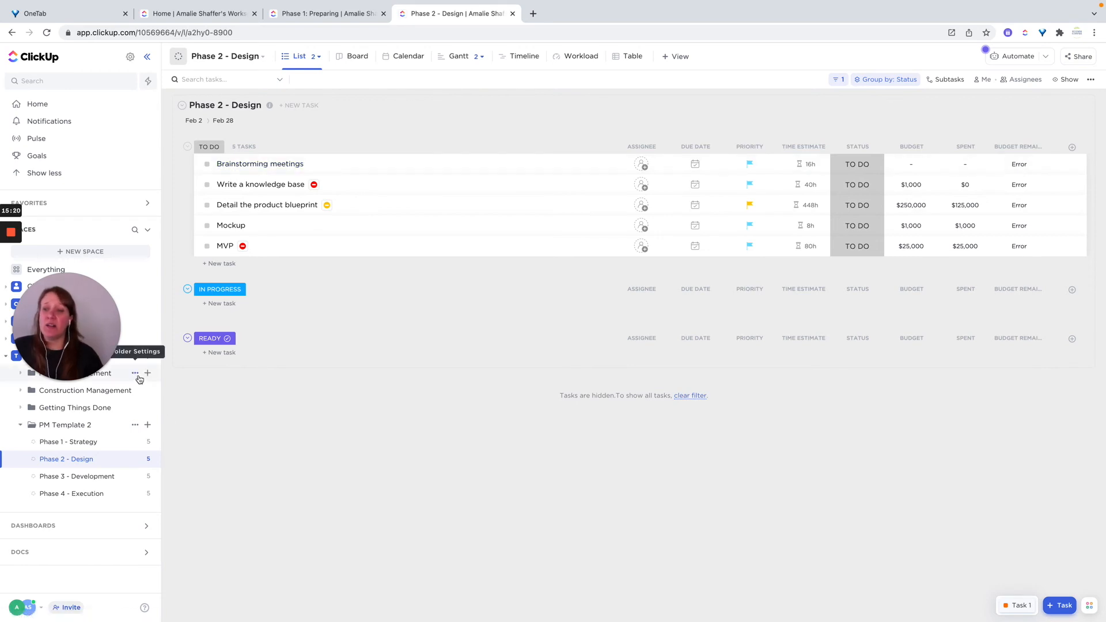
{"action": "left_click", "coordinate": [63, 449]}
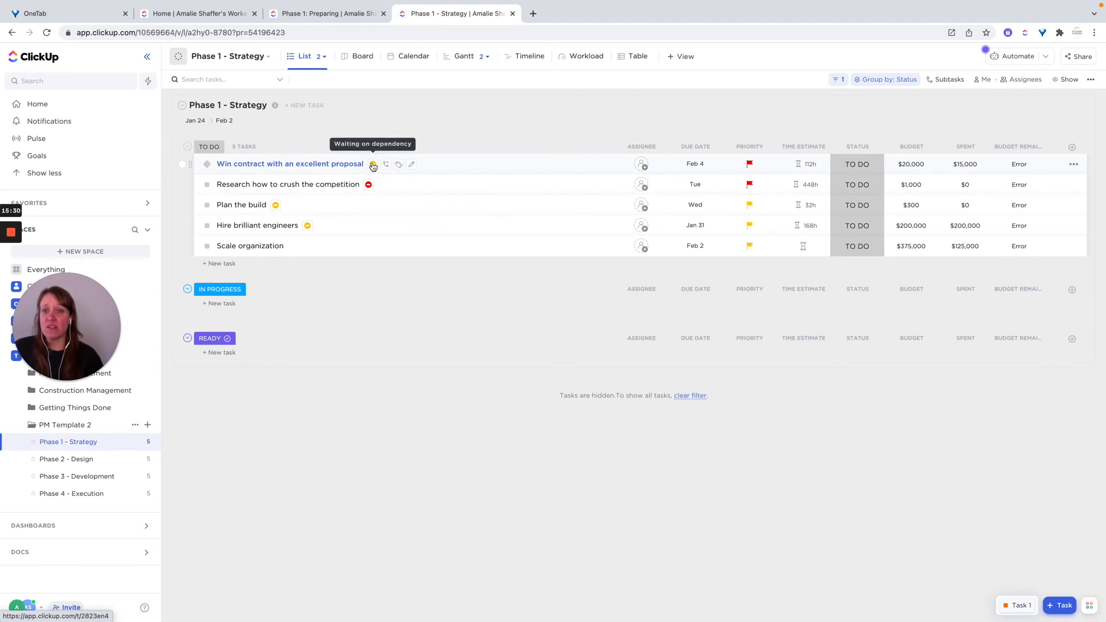
{"action": "left_click", "coordinate": [373, 165]}
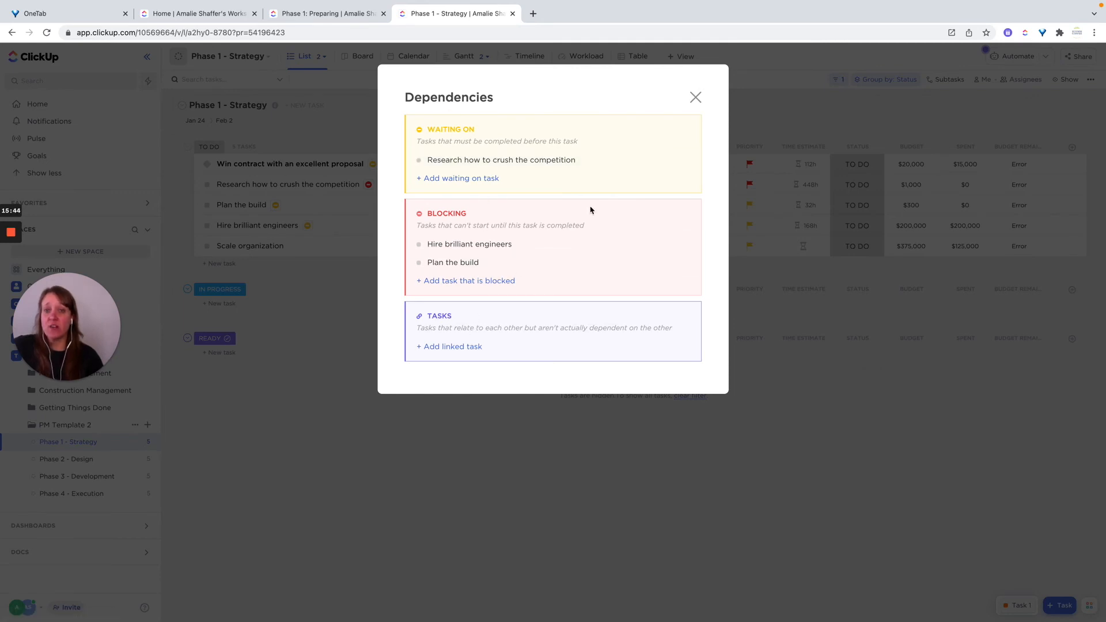
{"action": "left_click", "coordinate": [695, 96]}
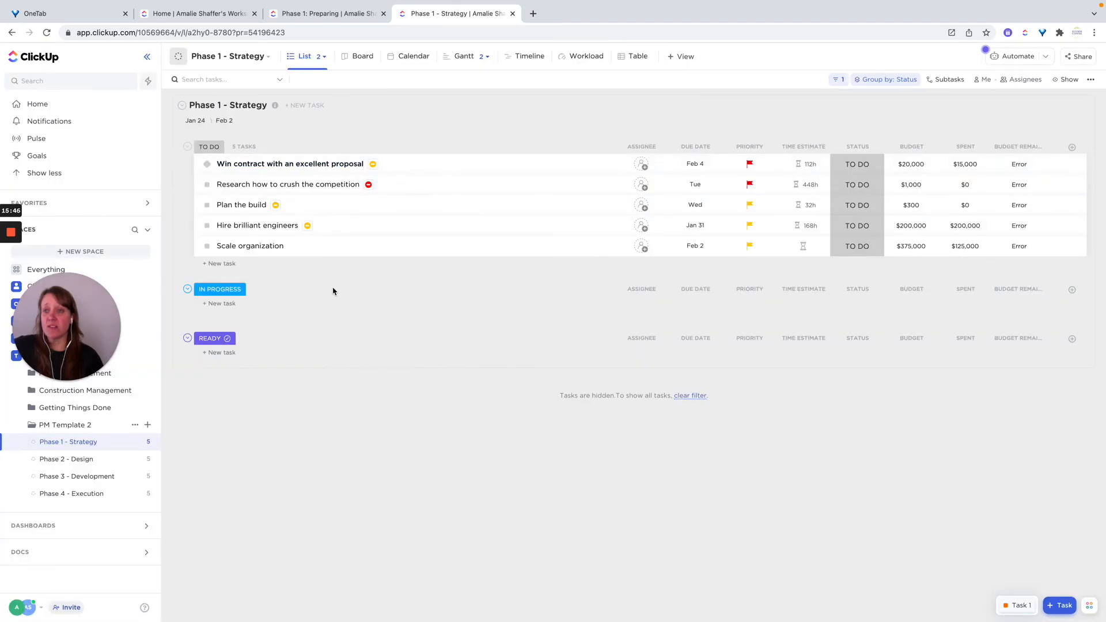
Add the description "Link To Templates:" to the "Win contract with an excellent proposal" task and reveal its empty custom fields.
{"action": "left_click", "coordinate": [267, 165]}
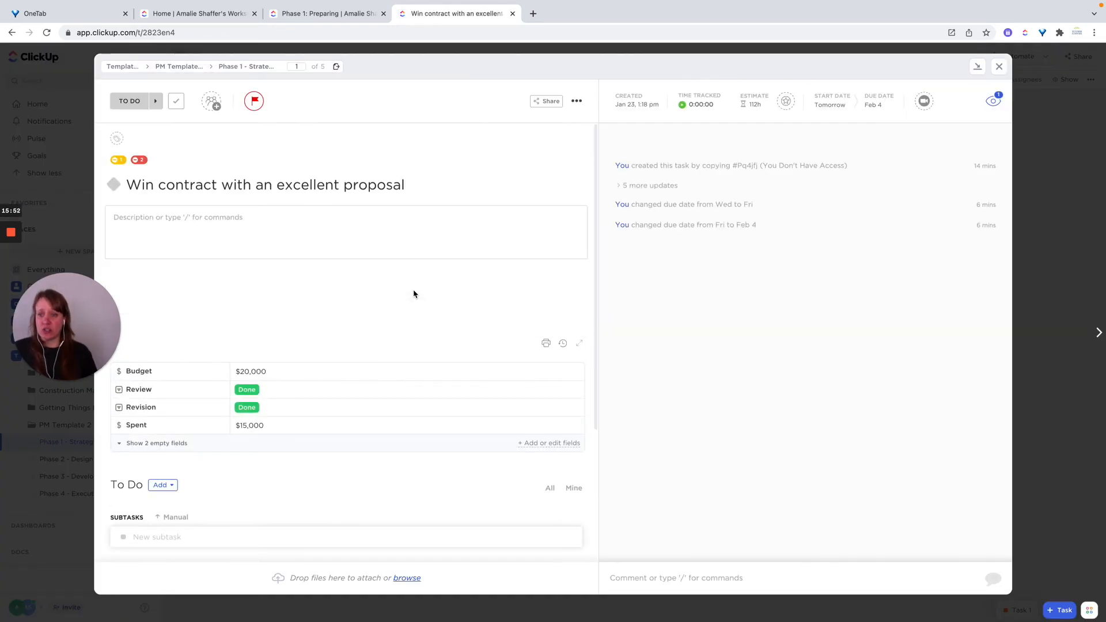
{"action": "left_click", "coordinate": [356, 251]}
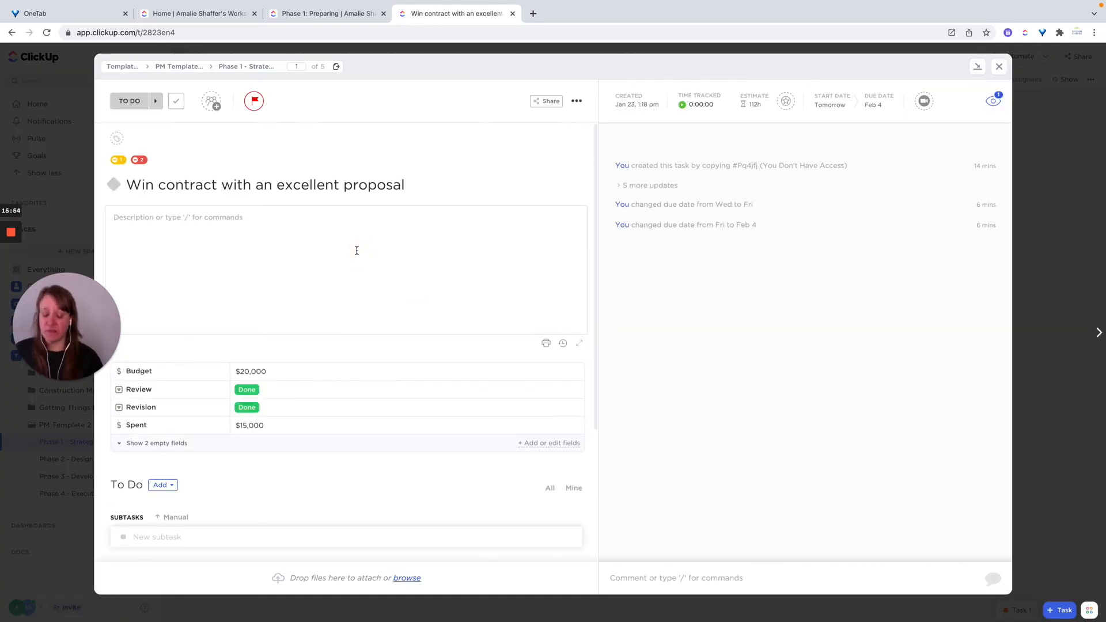
{"action": "type", "text": "Link To Templates"}
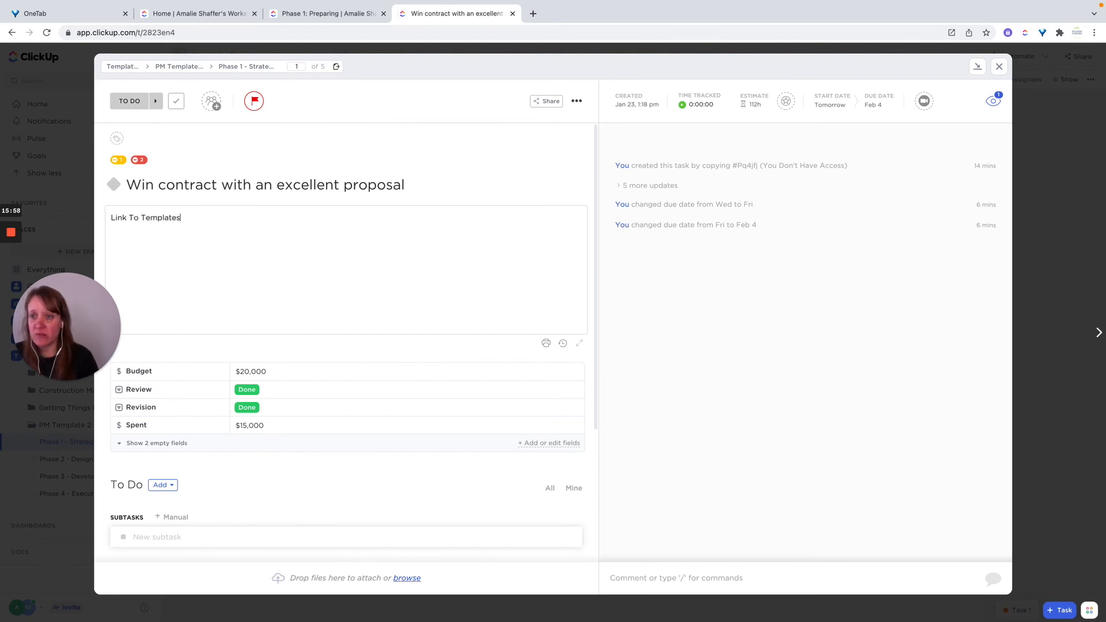
{"action": "key", "text": "Return"}
{"action": "key", "text": "Return"}
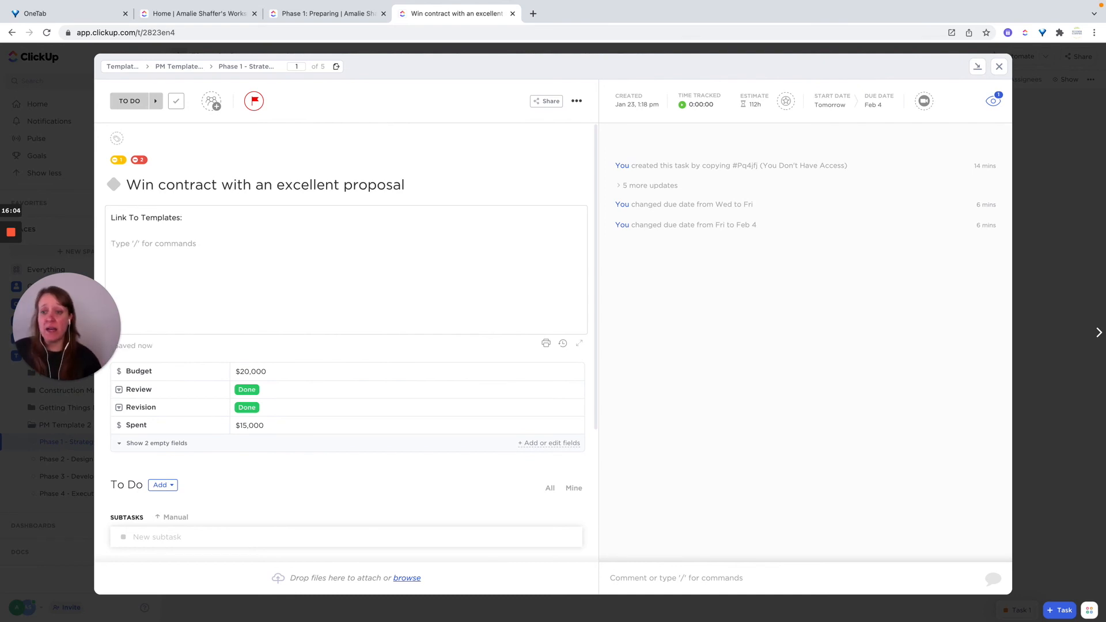
{"action": "left_click", "coordinate": [167, 445]}
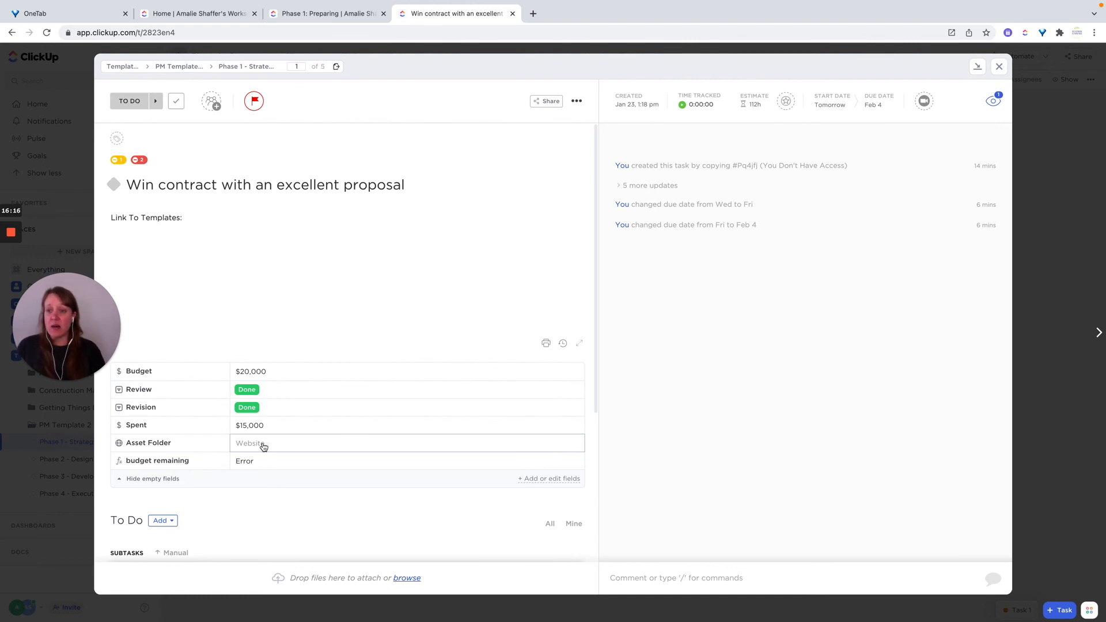
{"action": "left_click", "coordinate": [225, 242]}
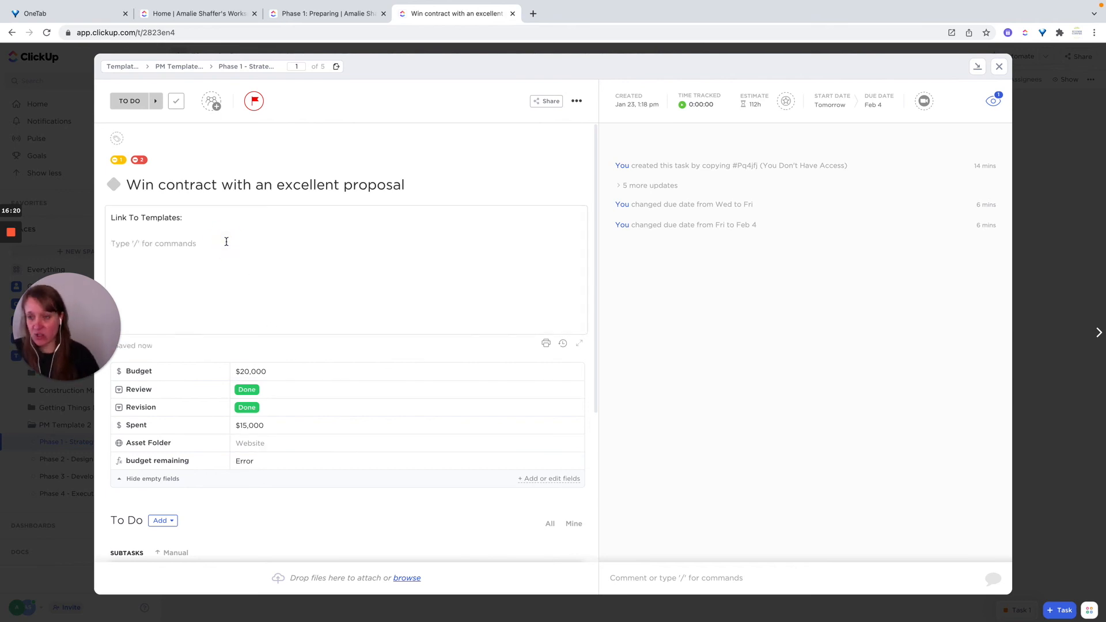
Add a checklist to the "Win contract with an excellent proposal" task and name it "PROPOSAL REVIEW CHECKLIST".
{"action": "scroll", "coordinate": [312, 323], "scroll_direction": "down", "scroll_amount": 5}
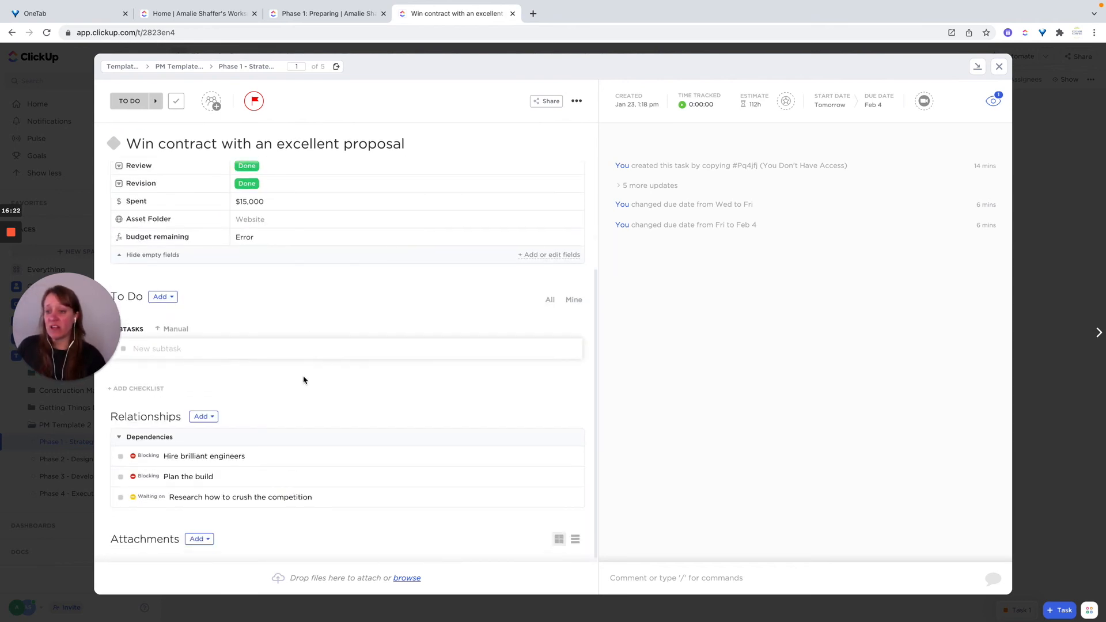
{"action": "left_click", "coordinate": [139, 389]}
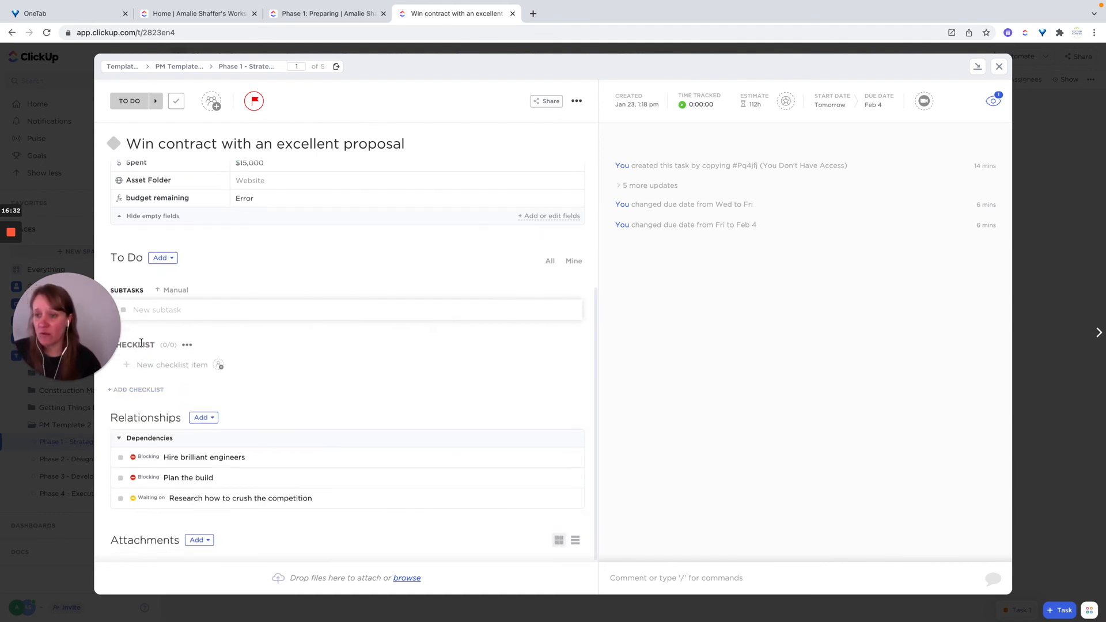
{"action": "left_click_drag", "start_coordinate": [48, 318], "coordinate": [46, 464]}
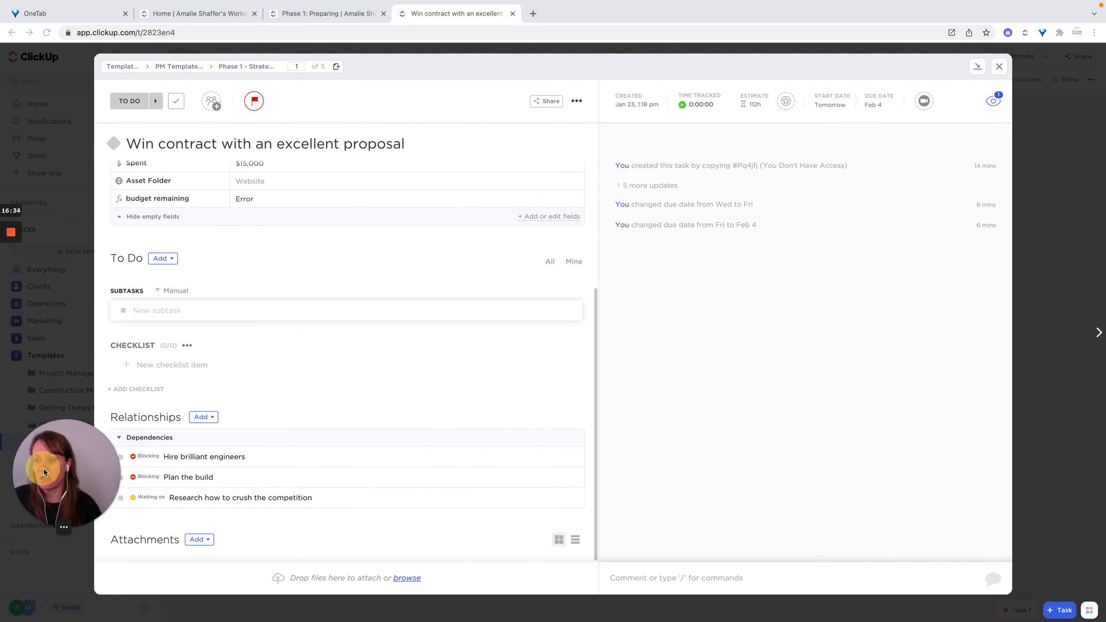
{"action": "left_click", "coordinate": [114, 346]}
{"action": "left_click", "coordinate": [112, 345]}
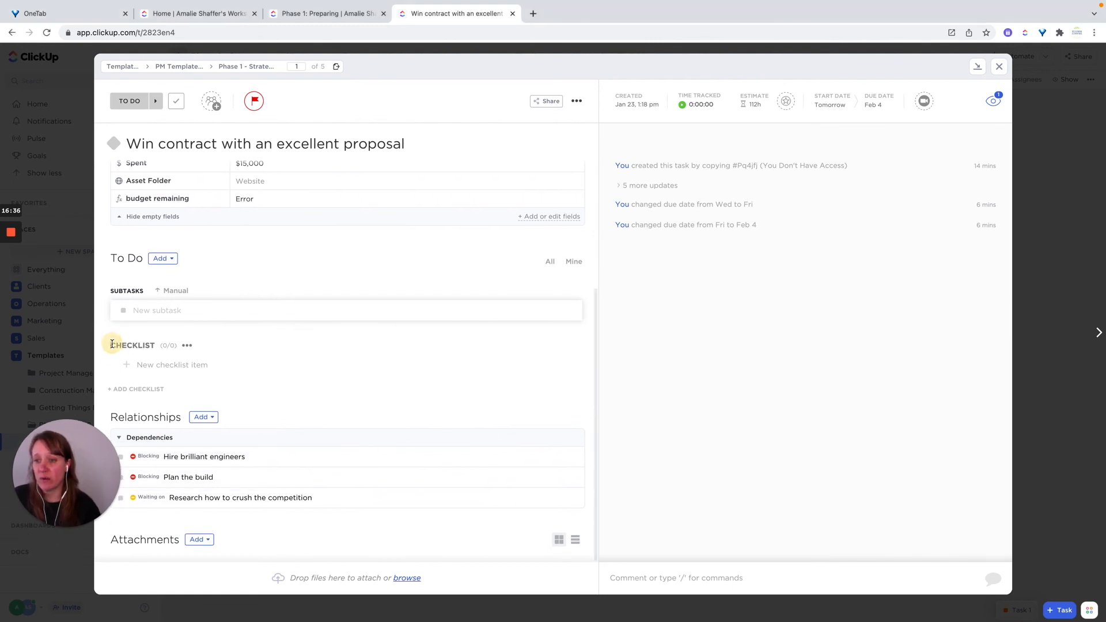
{"action": "type", "text": "PROPOSA"}
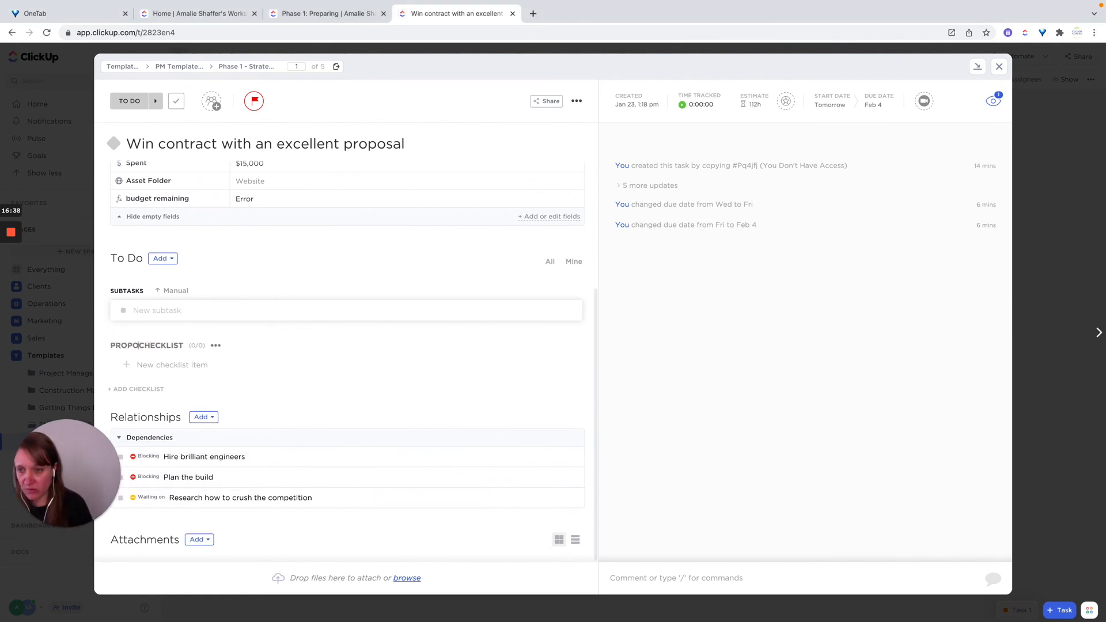
{"action": "type", "text": "L "}
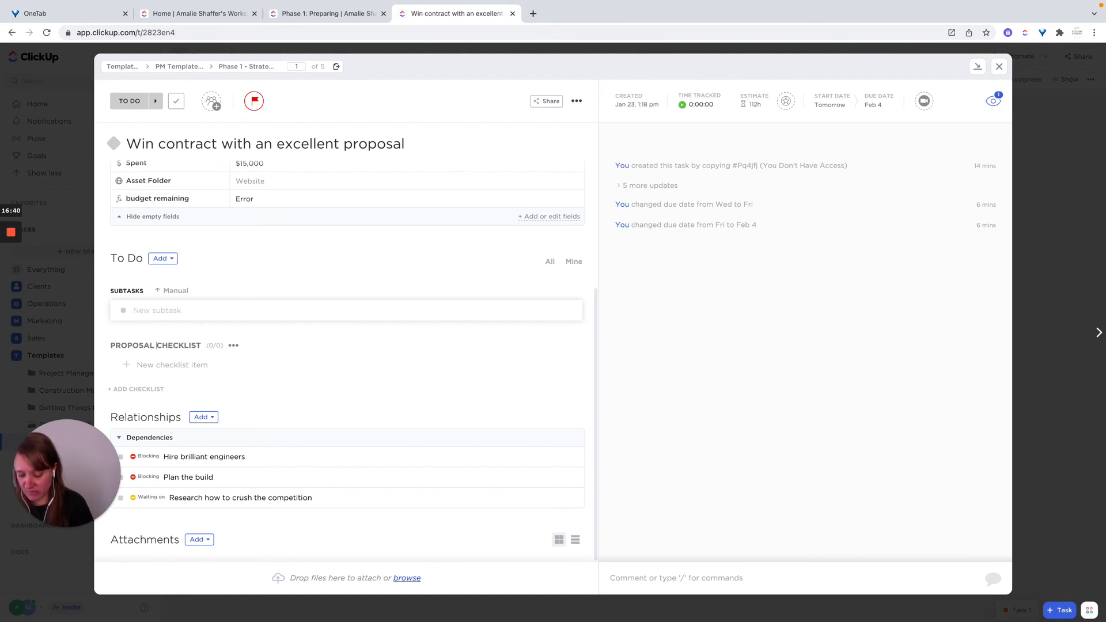
{"action": "type", "text": "REVIEW"}
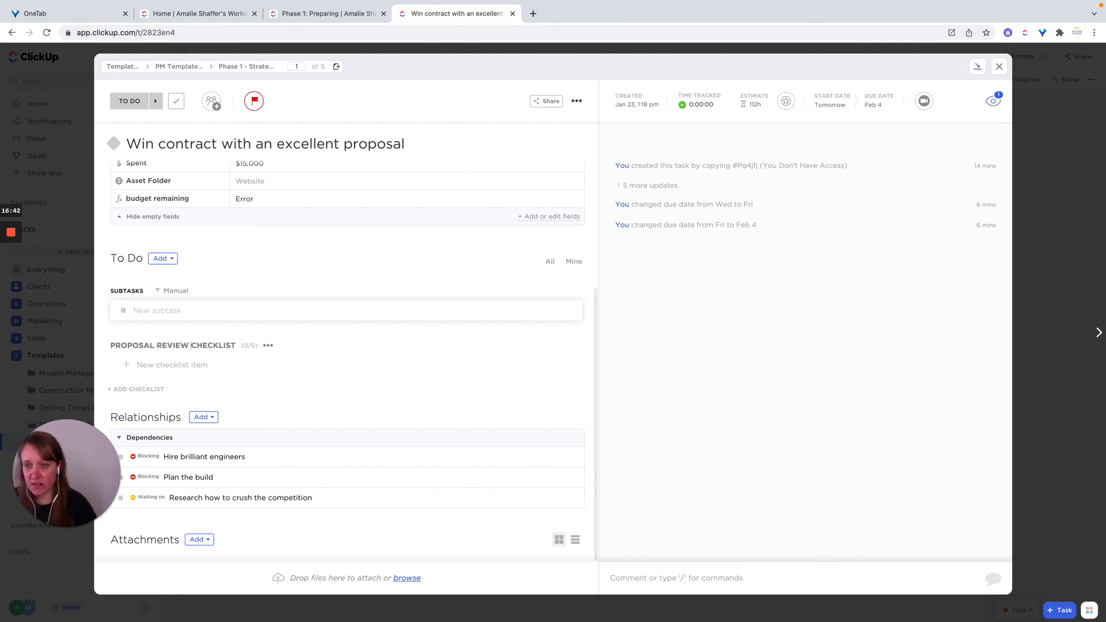
Add the items "Review spelling" and "Compare it to Client Call Notes" to the "PROPOSAL REVIEW CHECKLIST".
{"action": "left_click", "coordinate": [149, 365]}
{"action": "type", "text": "Rev"}
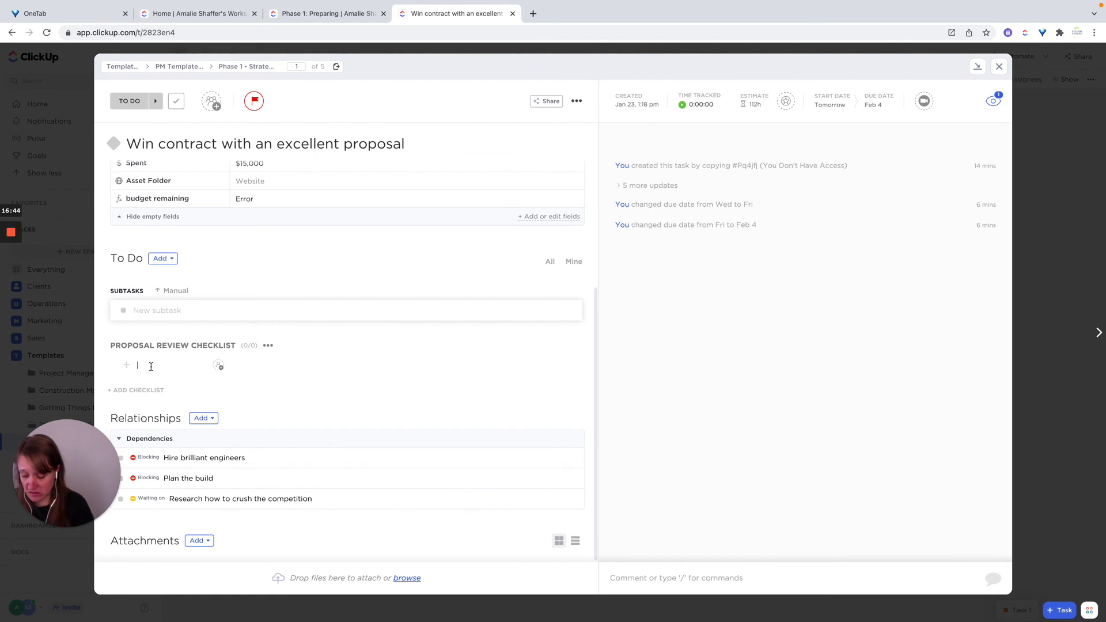
{"action": "type", "text": "ling"}
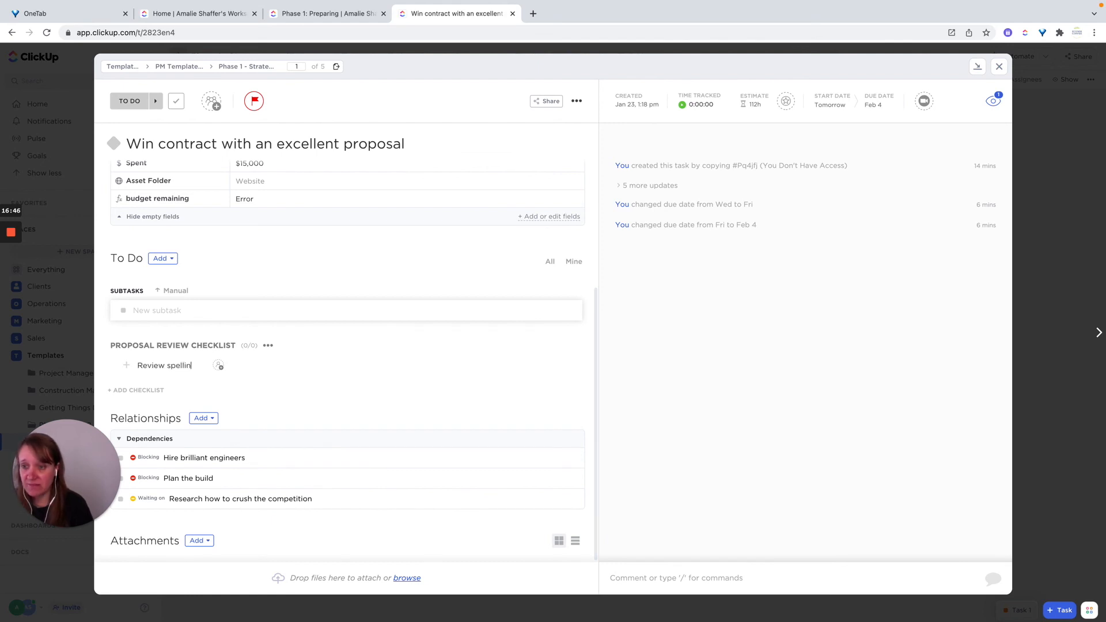
{"action": "key", "text": "Return"}
{"action": "type", "text": "Re"}
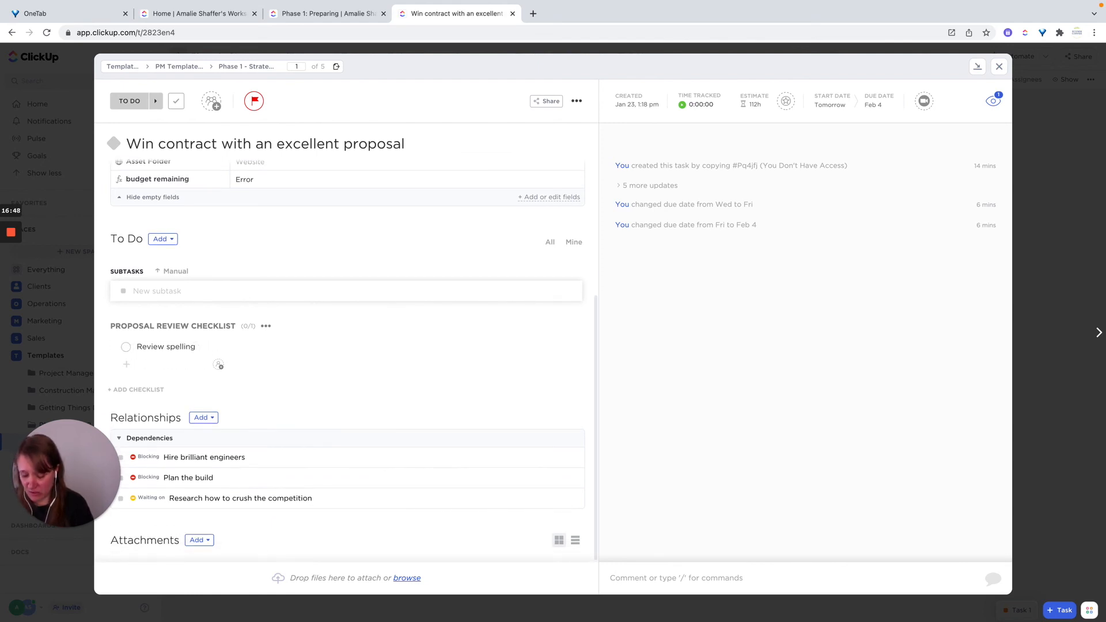
{"action": "key", "text": "BackSpace"}
{"action": "key", "text": "BackSpace"}
{"action": "type", "text": "Comp"}
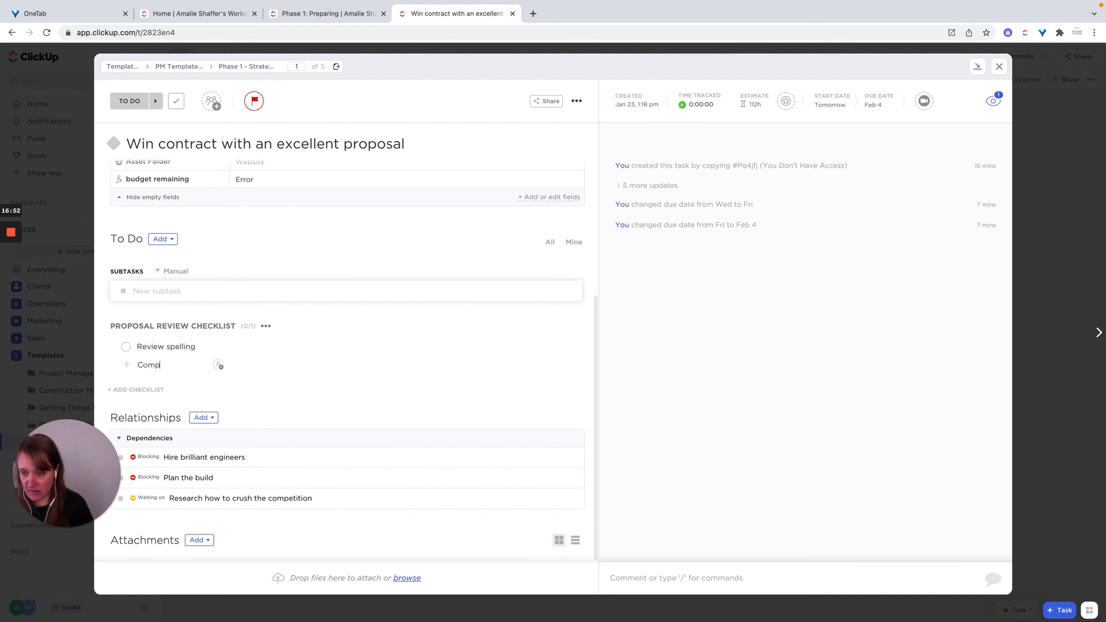
{"action": "type", "text": "are it to Client Call Notes"}
{"action": "key", "text": "Return"}
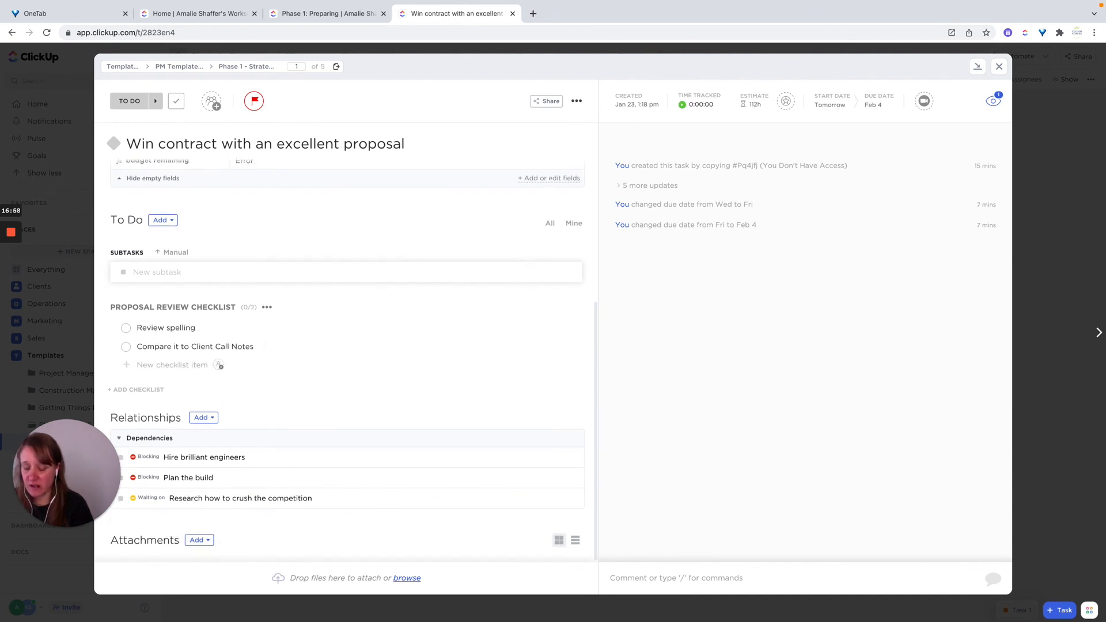
Add the checklist item "Upload to Proposal software" and close the "Win contract with an excellent proposal" task.
{"action": "type", "text": "Upload "}
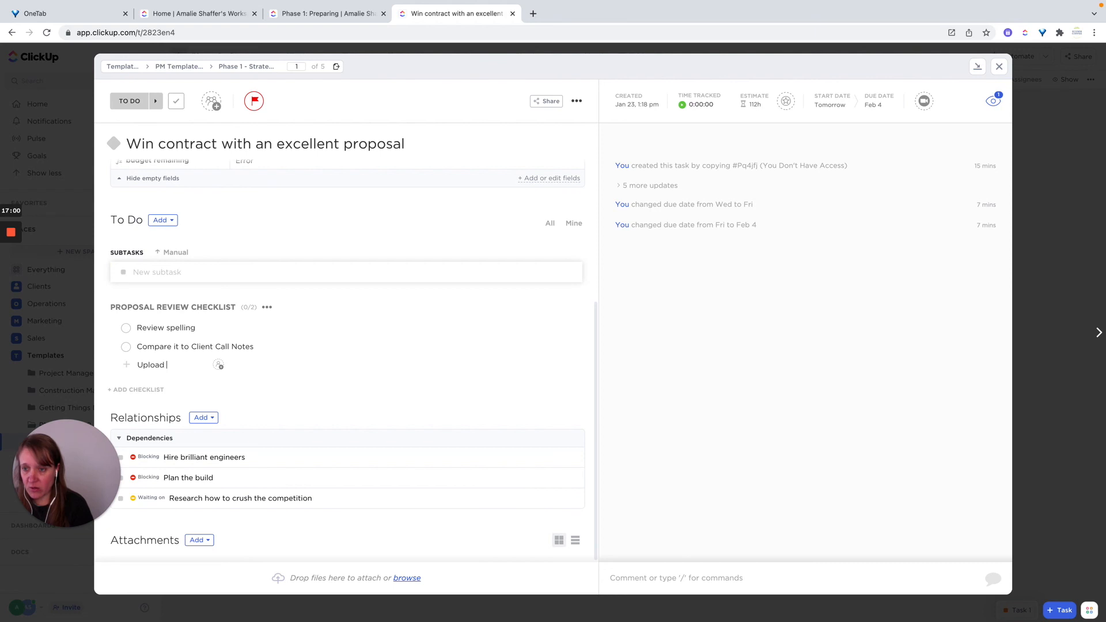
{"action": "type", "text": "to "}
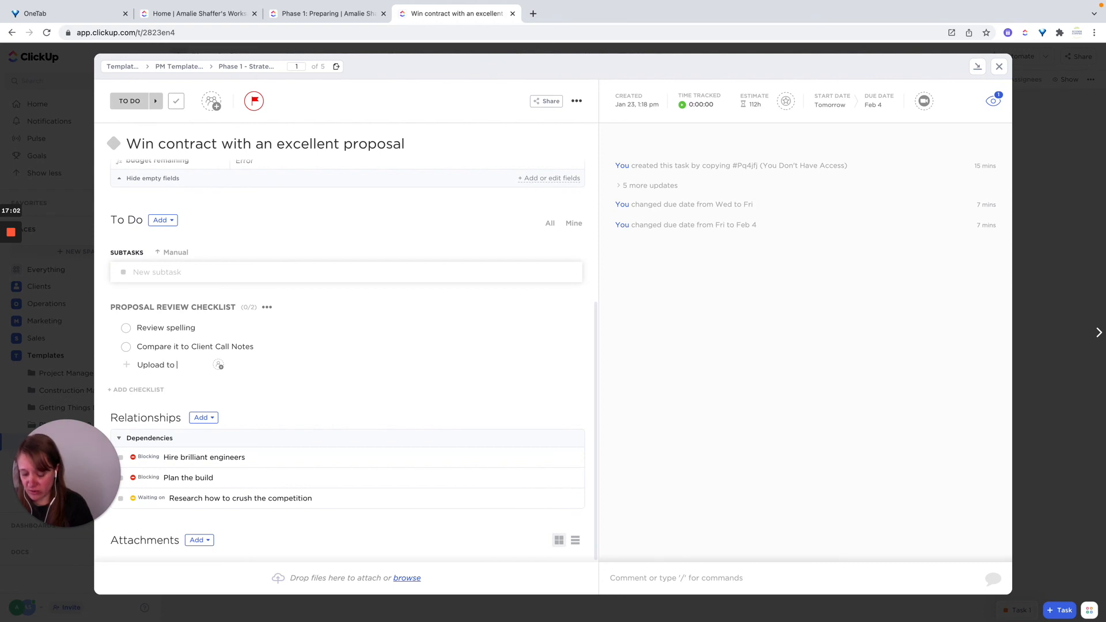
{"action": "type", "text": "Por"}
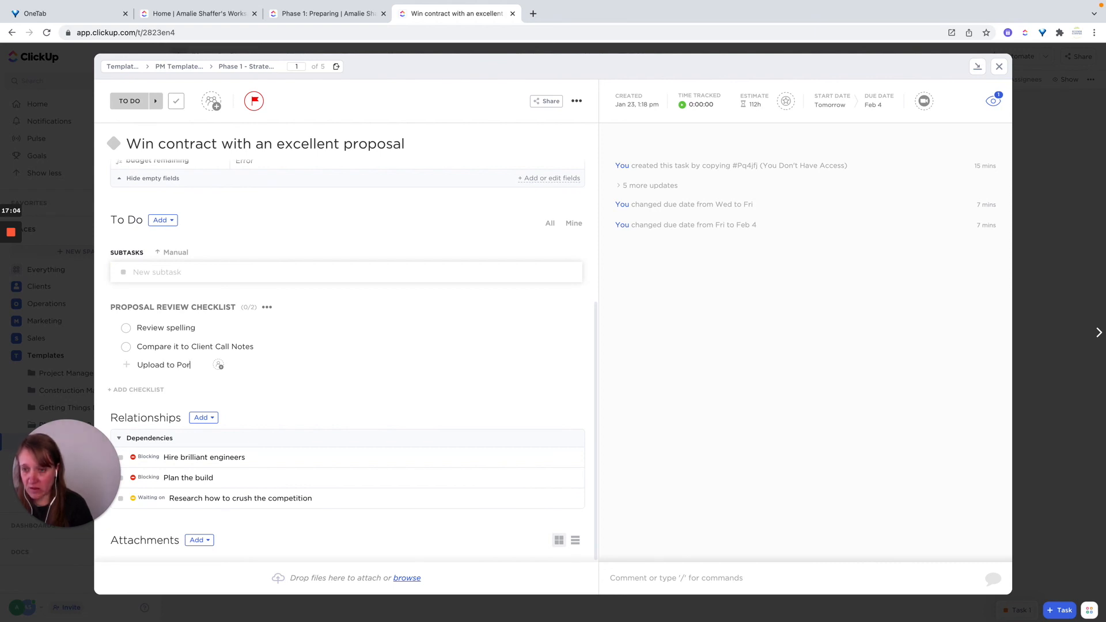
{"action": "key", "text": "BackSpace"}
{"action": "key", "text": "BackSpace"}
{"action": "type", "text": "roposal "}
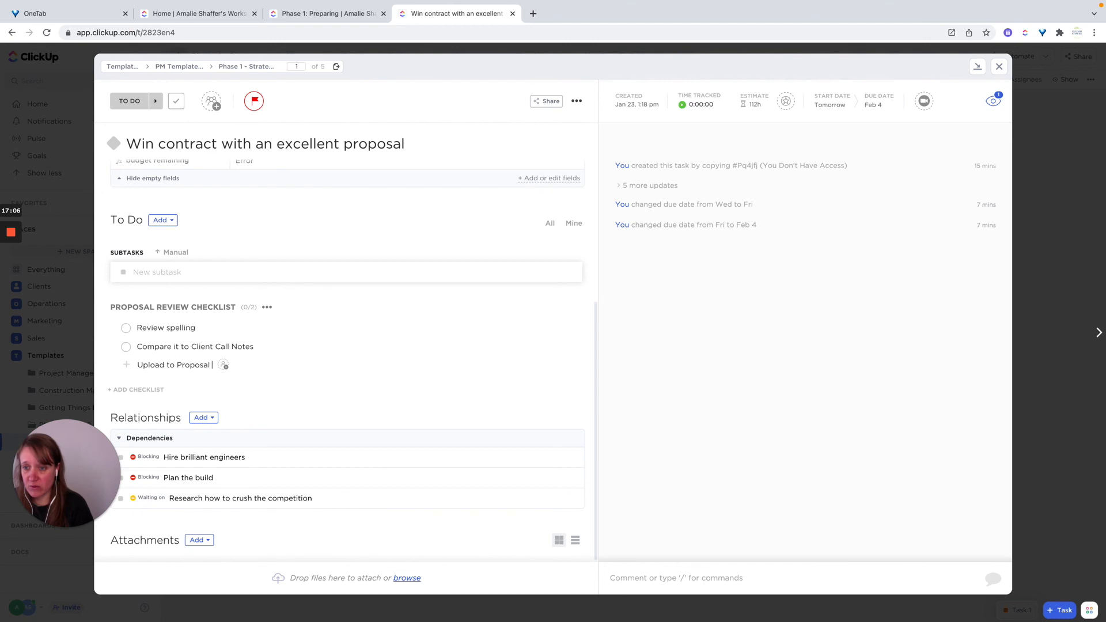
{"action": "type", "text": "software"}
{"action": "key", "text": "Return"}
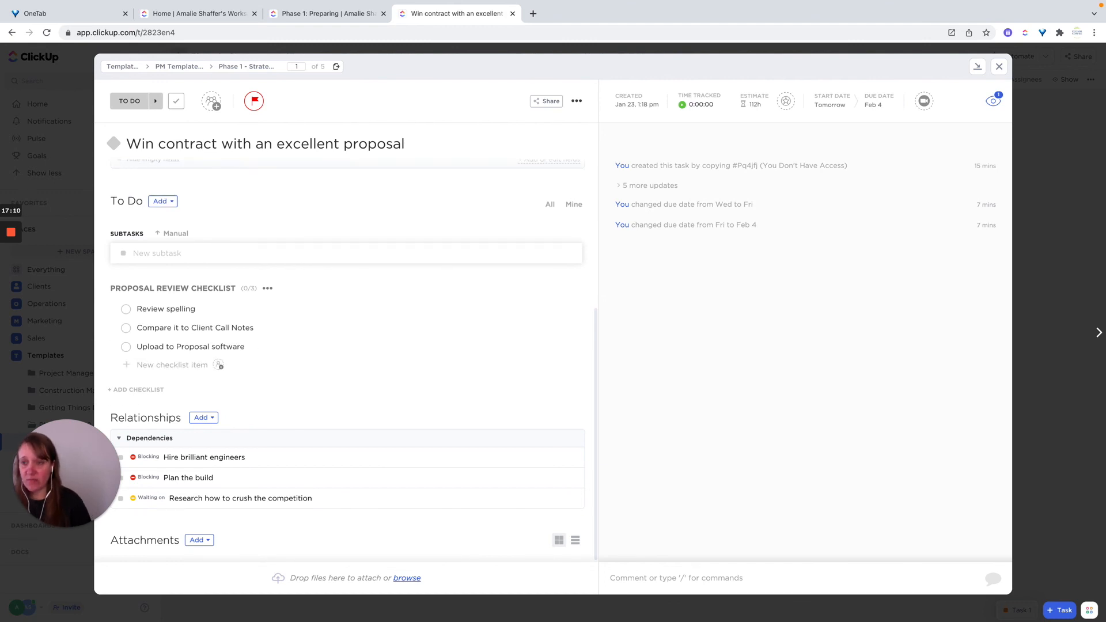
{"action": "scroll", "coordinate": [372, 336], "scroll_direction": "up", "scroll_amount": 5}
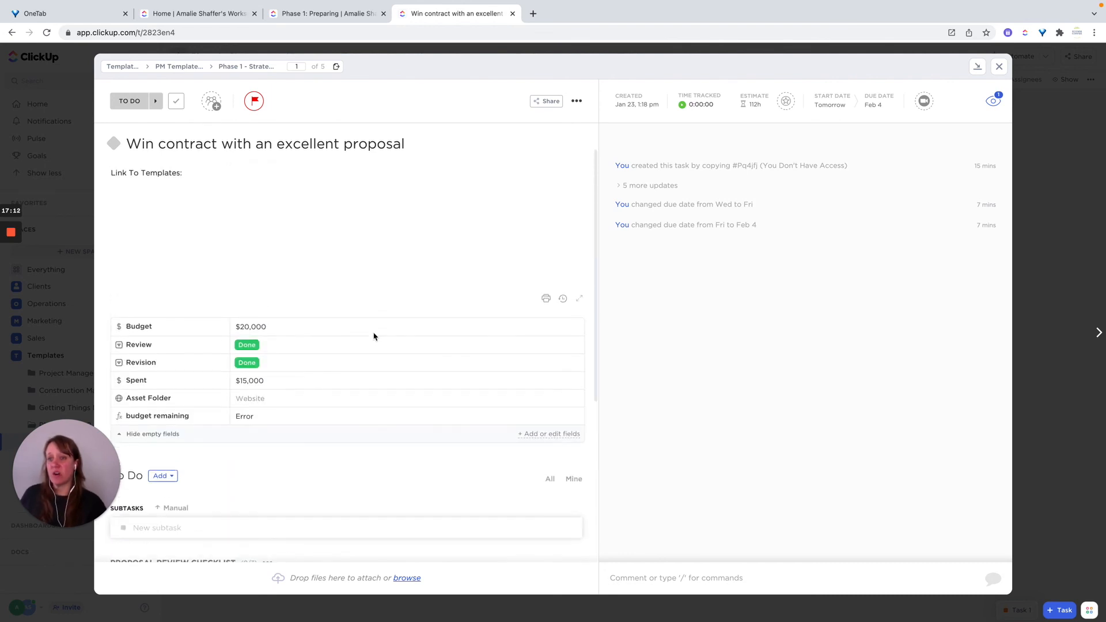
{"action": "scroll", "coordinate": [374, 323], "scroll_direction": "up", "scroll_amount": 2}
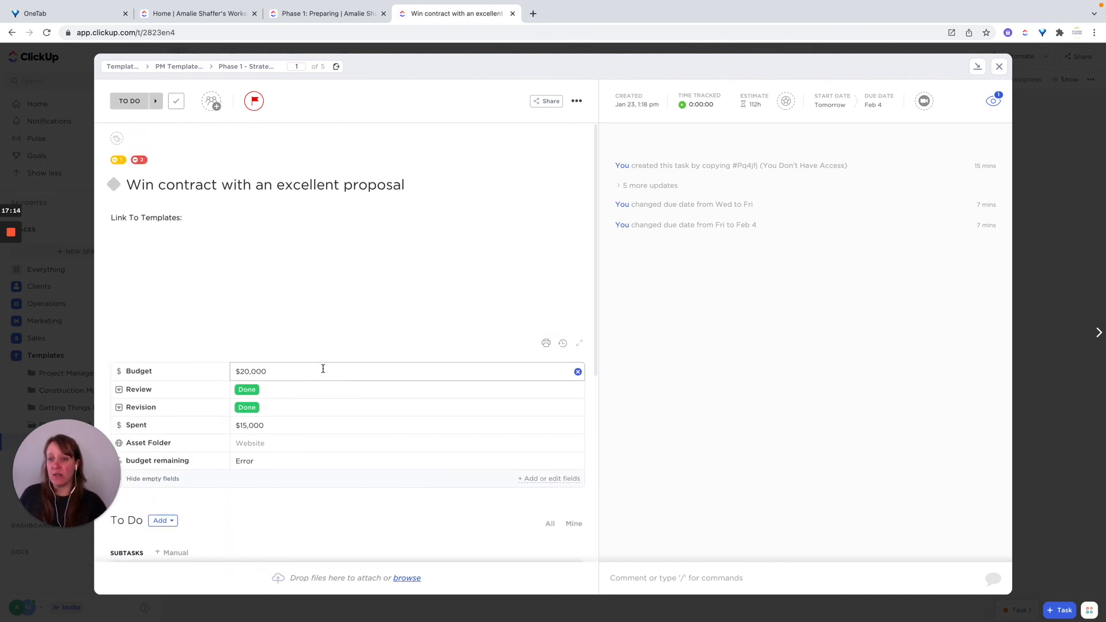
{"action": "left_click", "coordinate": [999, 66]}
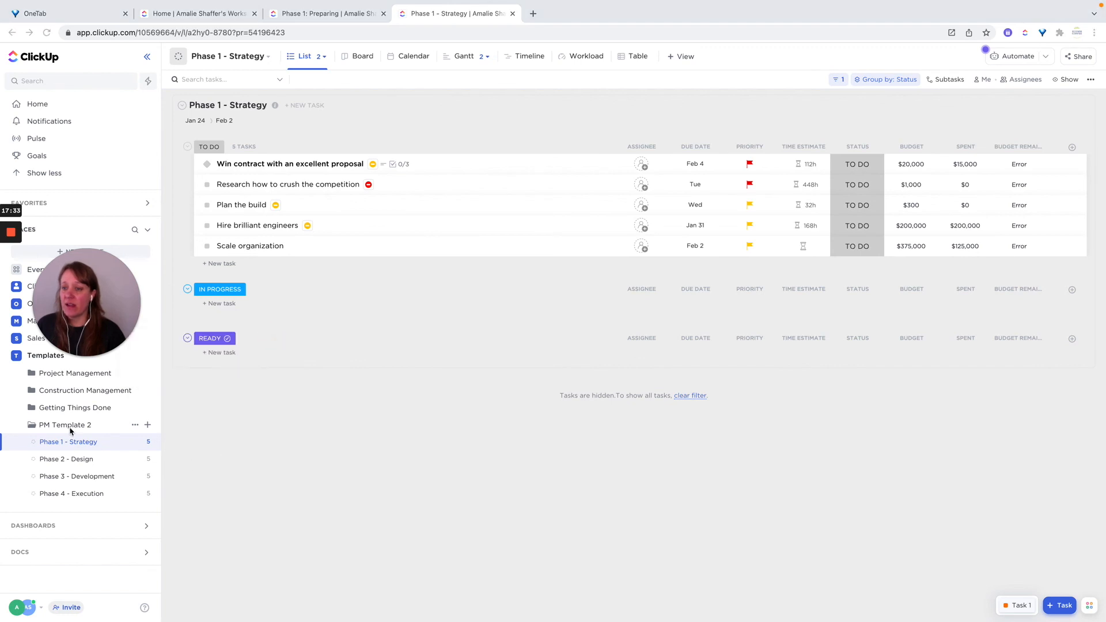
Save the "PM Template 2" folder as a new template named "Project Management Template", and collapse the folder.
{"action": "left_click", "coordinate": [136, 425]}
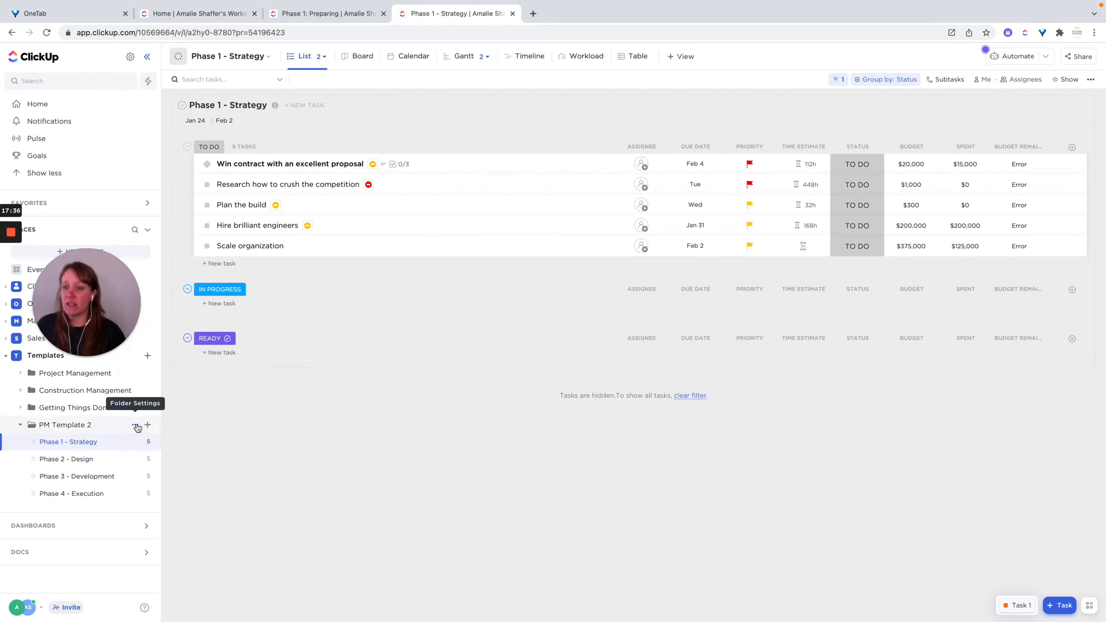
{"action": "left_click", "coordinate": [136, 425]}
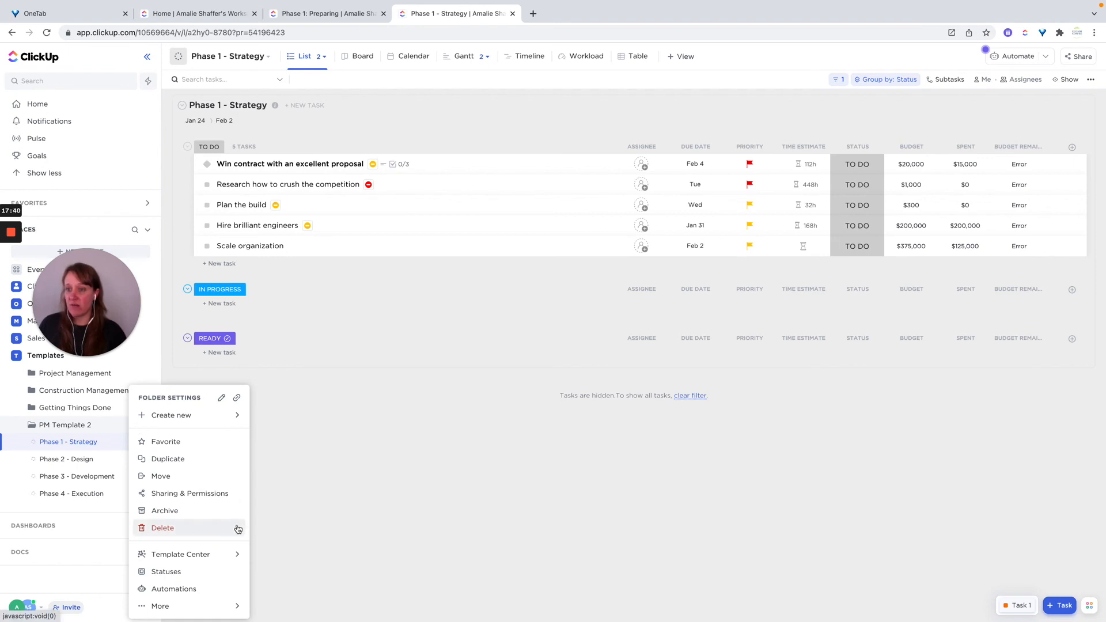
{"action": "left_click", "coordinate": [213, 555]}
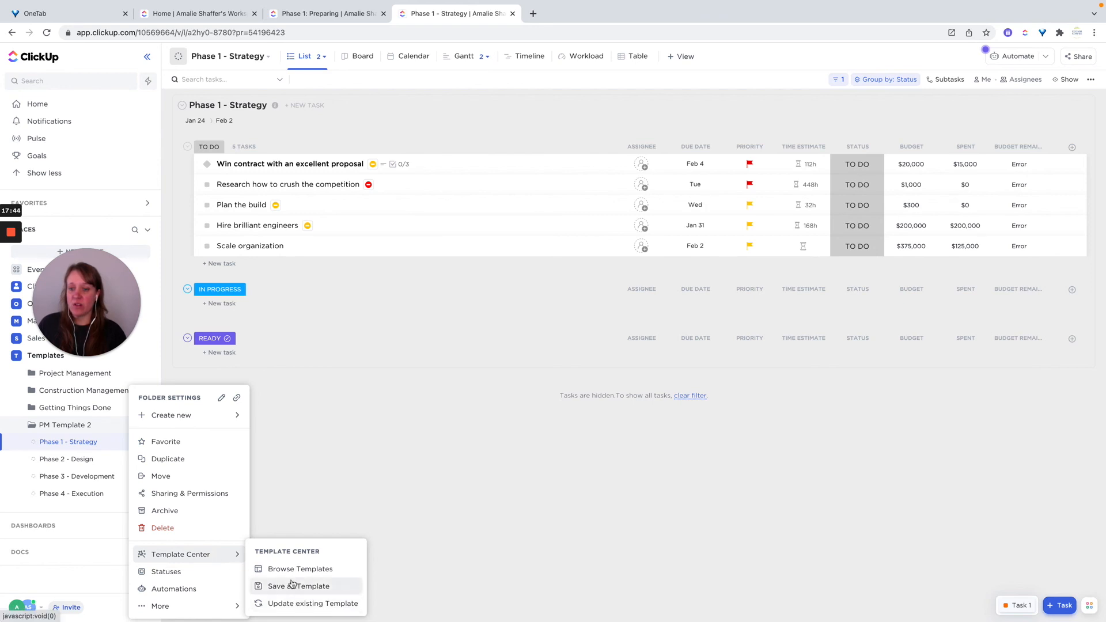
{"action": "left_click", "coordinate": [294, 585]}
{"action": "left_click", "coordinate": [463, 139]}
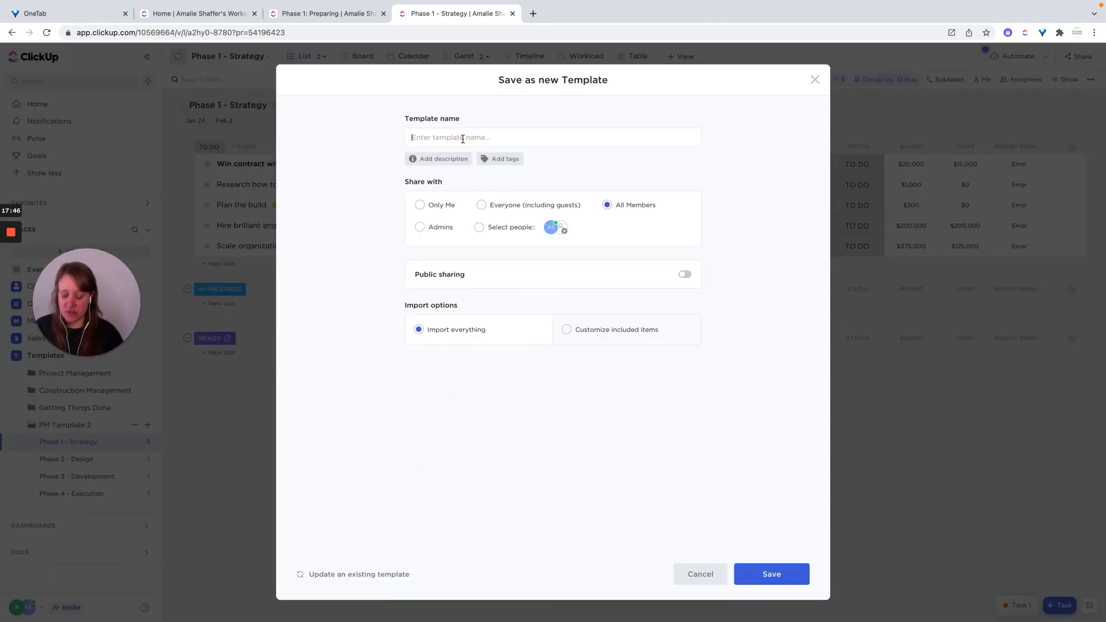
{"action": "type", "text": "Project "}
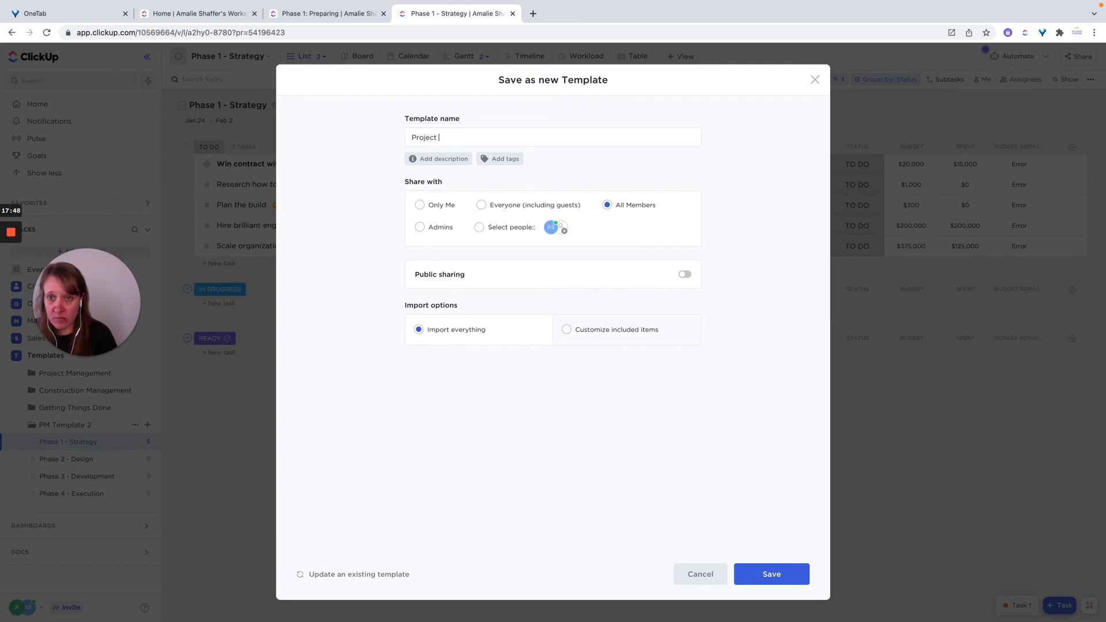
{"action": "type", "text": "Manafme"}
{"action": "key", "text": "BackSpace"}
{"action": "key", "text": "BackSpace"}
{"action": "type", "text": "ge"}
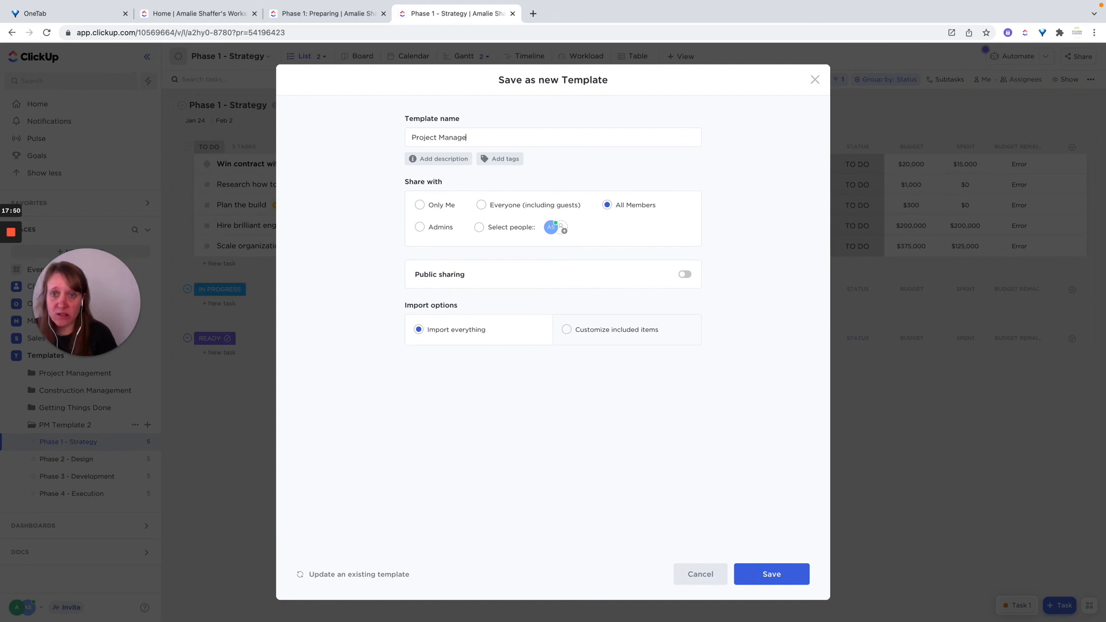
{"action": "type", "text": "ment Template"}
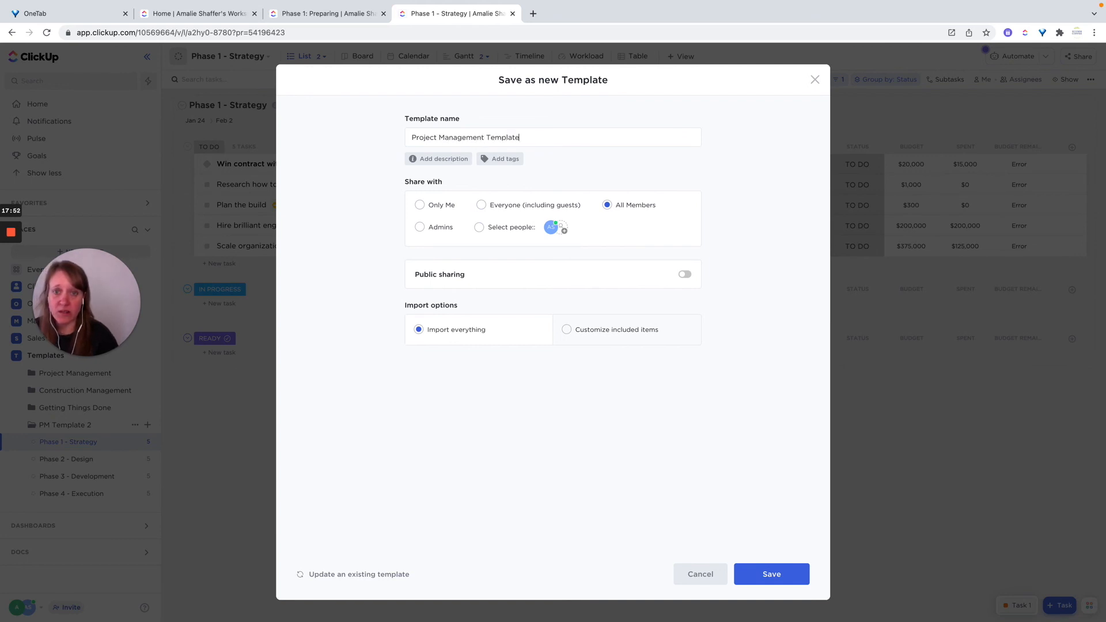
{"action": "left_click", "coordinate": [589, 399]}
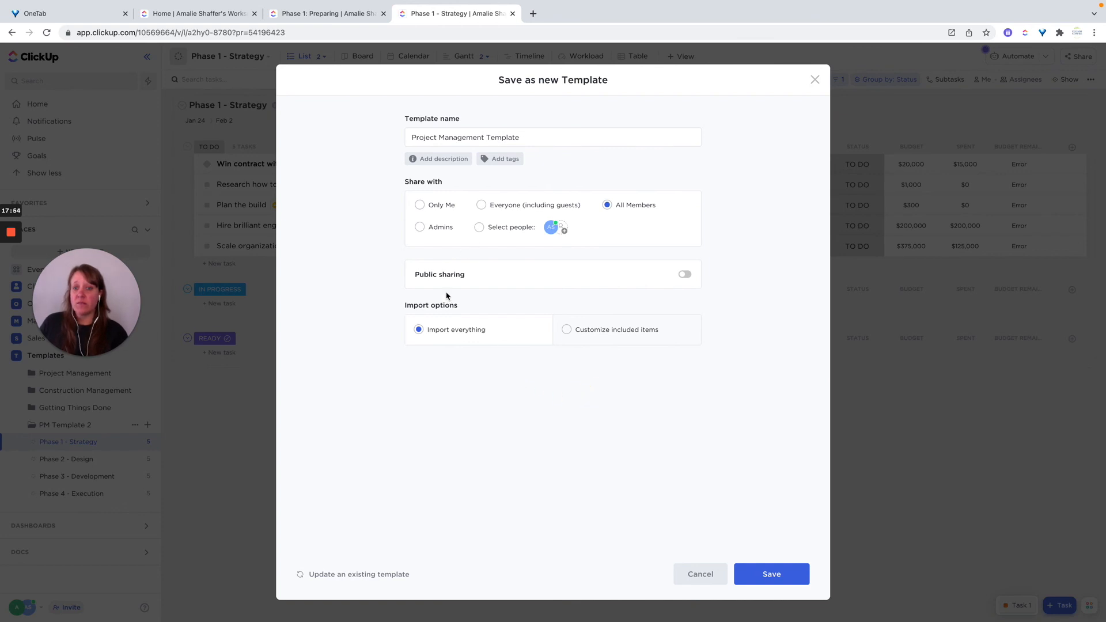
{"action": "left_click", "coordinate": [772, 575]}
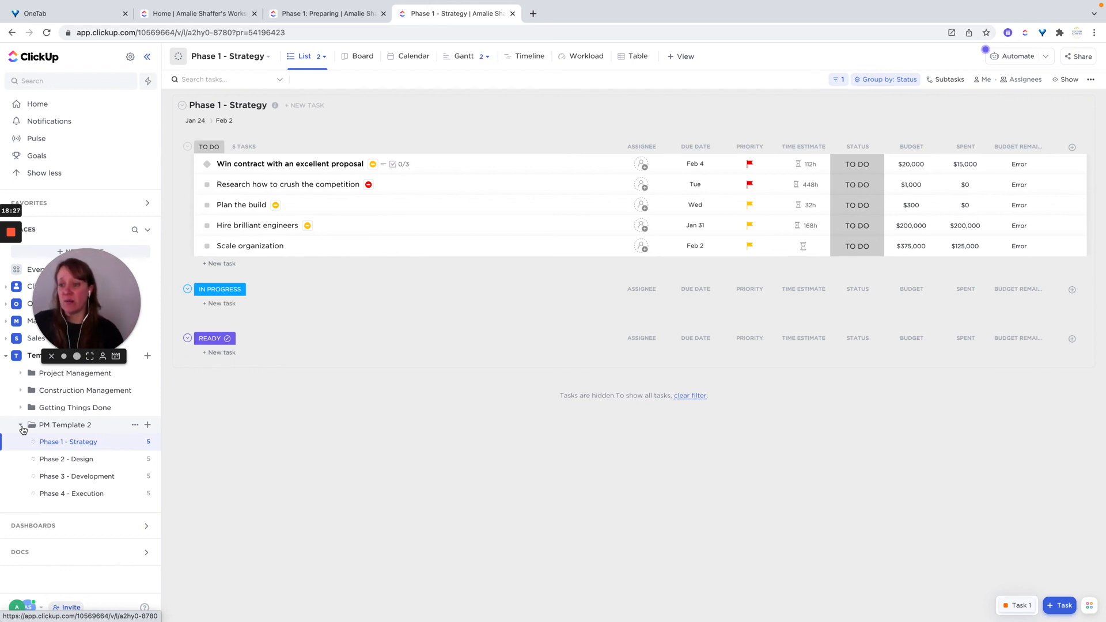
{"action": "left_click", "coordinate": [21, 428]}
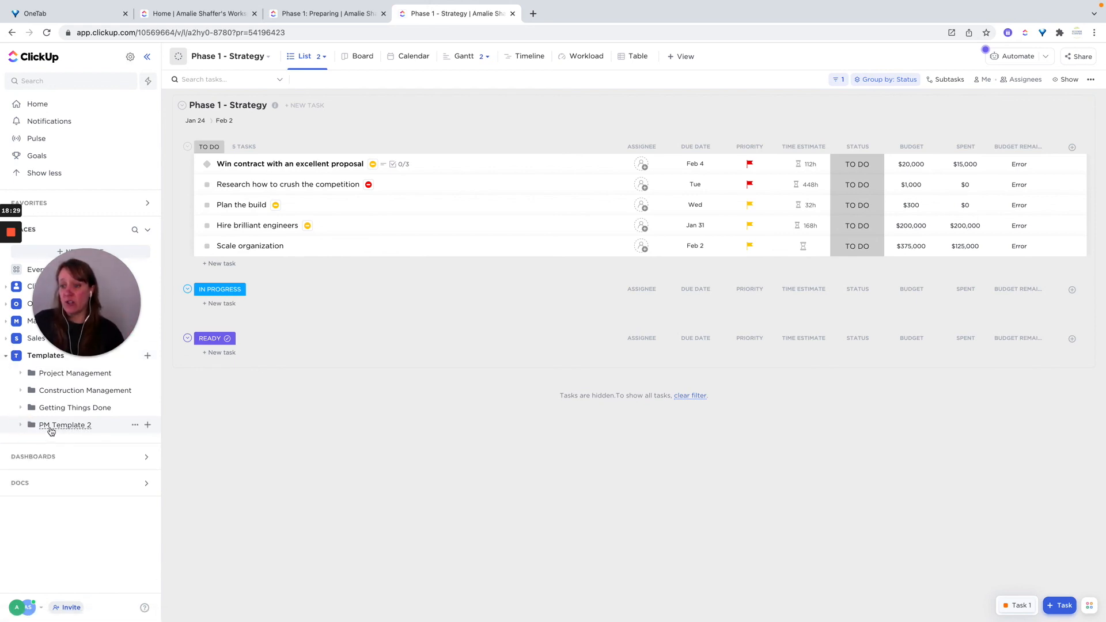